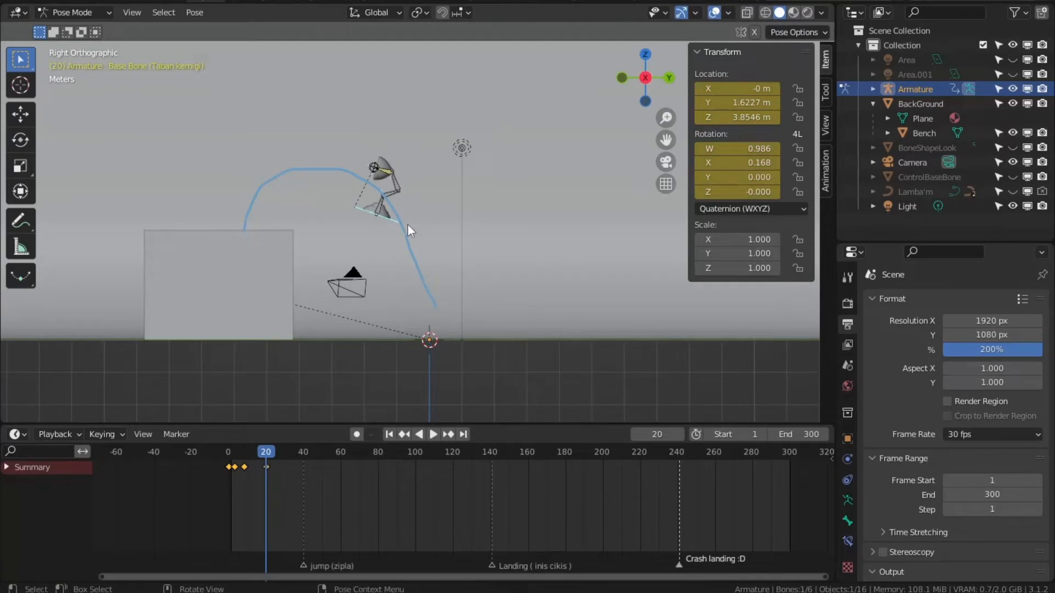
At frame 33, move the base bone to about Y 4.76 m, Z 4.13 m above the box and key its location and rotation.
{"action": "left_click_drag", "start_coordinate": [269, 450], "coordinate": [291, 451]}
{"action": "key", "text": "g"}
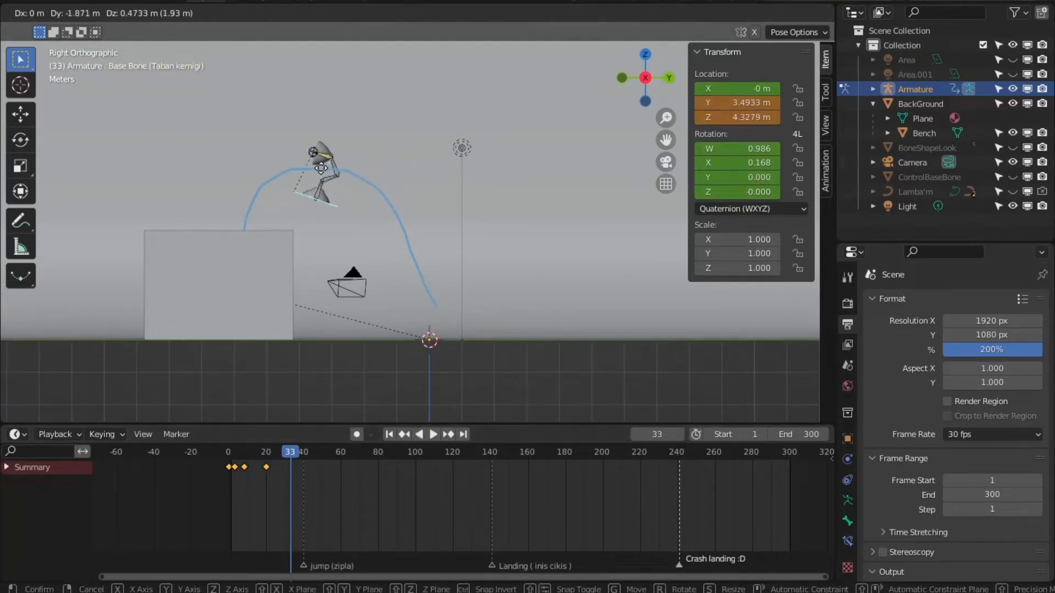
{"action": "left_click", "coordinate": [281, 176]}
{"action": "key", "text": "i"}
{"action": "key", "text": "i"}
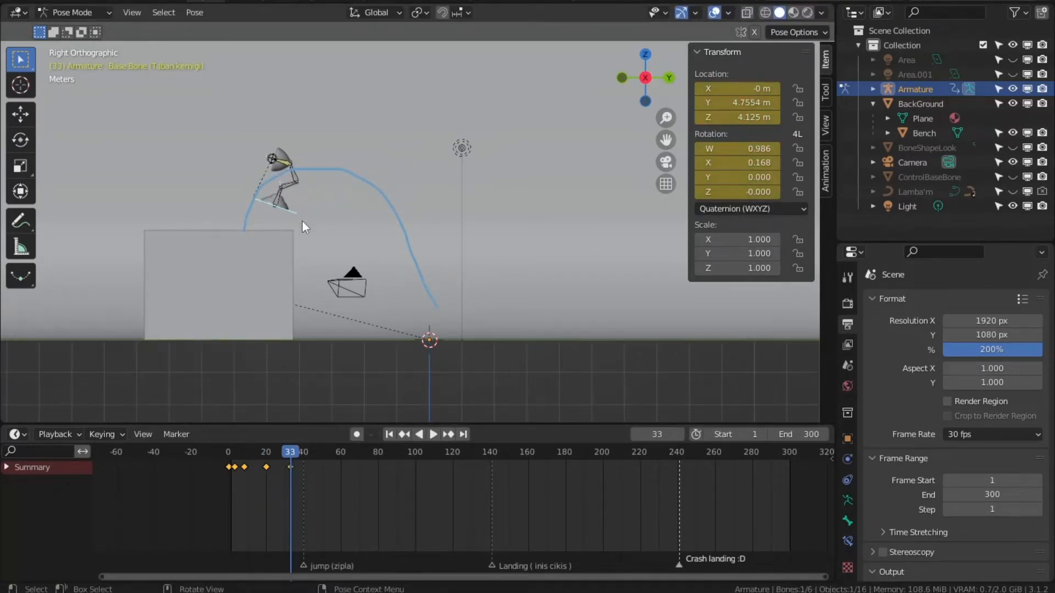
At frame 40, lower the base bone to about Y 5.05 m, Z 3.52 m so the tilted lamp meets the box, and key location and rotation.
{"action": "left_click_drag", "start_coordinate": [296, 452], "coordinate": [304, 452]}
{"action": "key", "text": "g"}
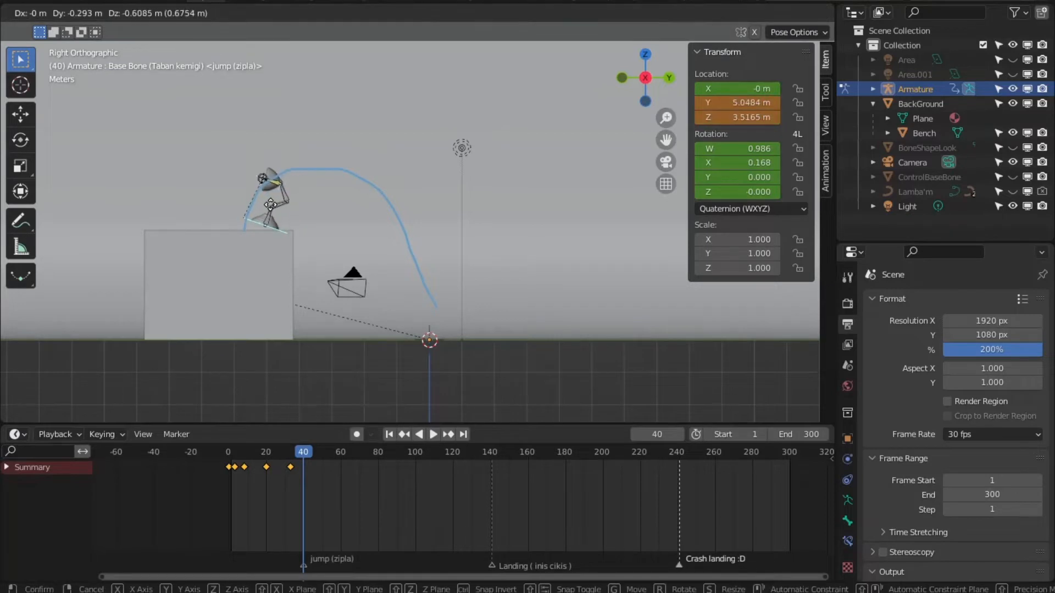
{"action": "left_click", "coordinate": [271, 205]}
{"action": "key", "text": "i"}
{"action": "key", "text": "i"}
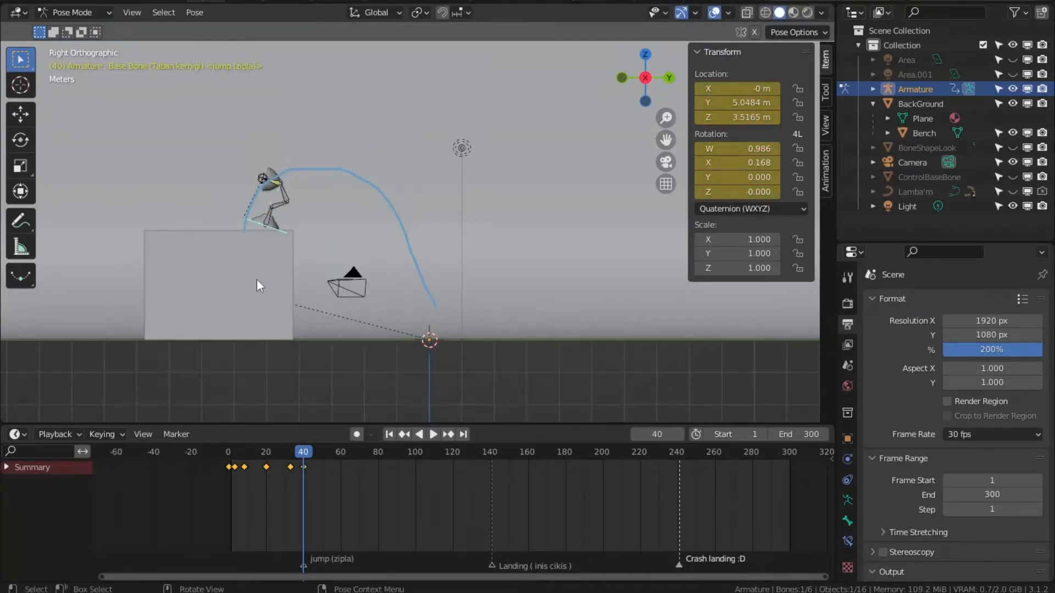
At frame 43, rotate the base bone -18.2° to lie flat, set it on the box at about Y 5.08 m, Z 3.37 m, and key it.
{"action": "key", "text": "KP_Decimal"}
{"action": "scroll", "coordinate": [346, 153], "scroll_direction": "down", "scroll_amount": 1}
{"action": "left_click_drag", "start_coordinate": [306, 454], "coordinate": [308, 454]}
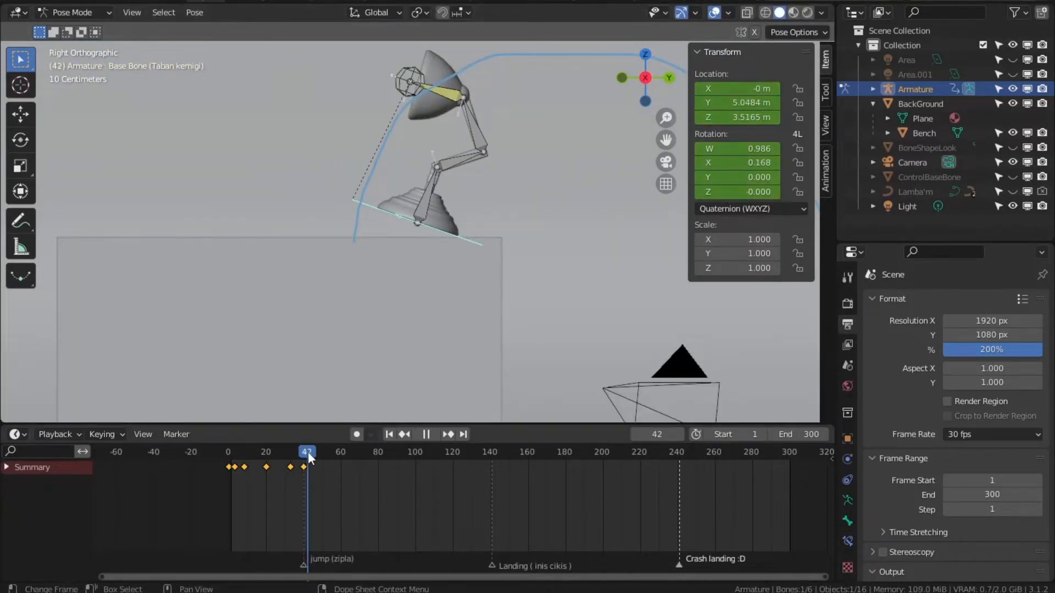
{"action": "key", "text": "r"}
{"action": "left_click", "coordinate": [397, 226]}
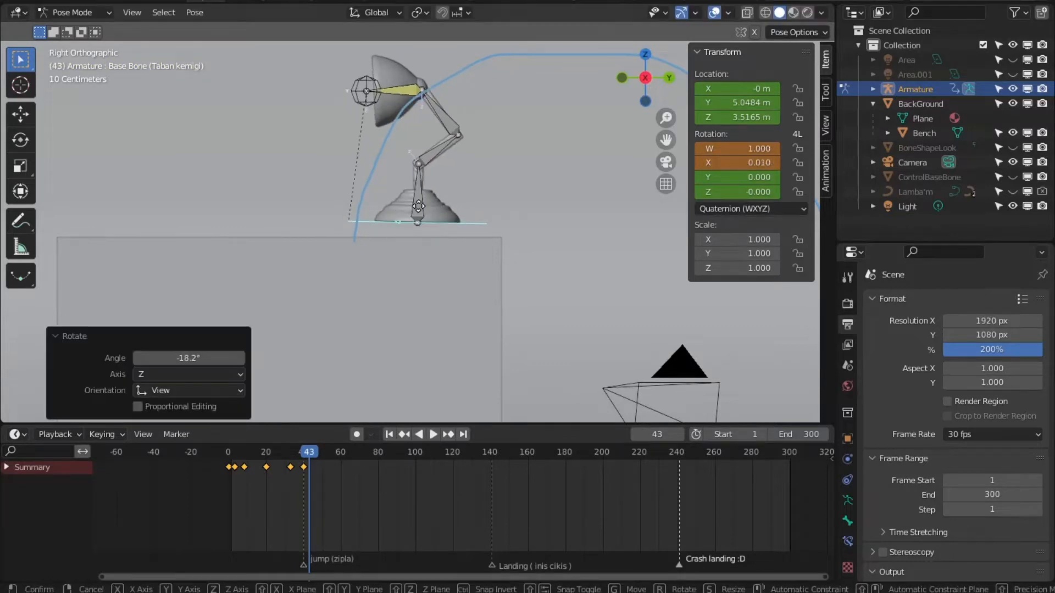
{"action": "key", "text": "g"}
{"action": "left_click", "coordinate": [416, 219]}
{"action": "key", "text": "i"}
{"action": "key", "text": "i"}
Review the jump, then at frame 51 rotate the base bone -19.2°, raise it along Z to about 3.49 m, and key the pose.
{"action": "left_click", "coordinate": [260, 453]}
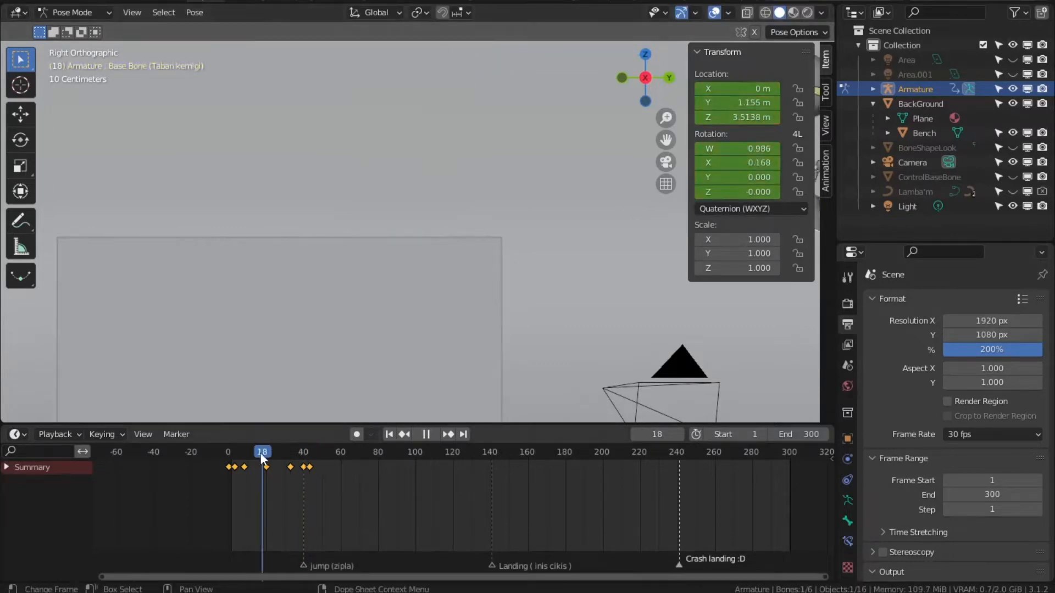
{"action": "scroll", "coordinate": [264, 385], "scroll_direction": "down", "scroll_amount": 4}
{"action": "left_click_drag", "start_coordinate": [233, 454], "coordinate": [321, 460]}
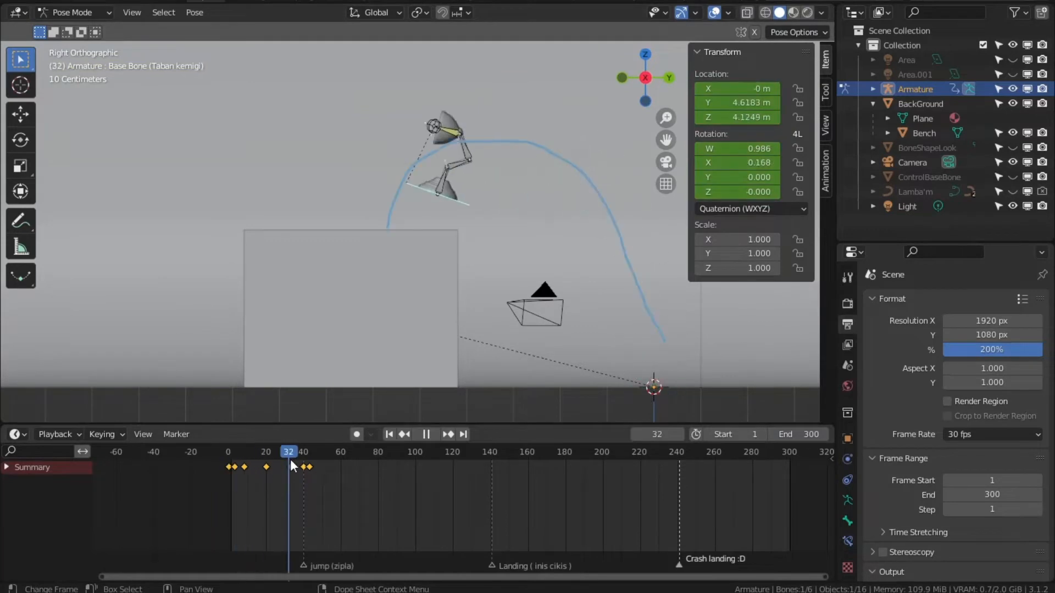
{"action": "key", "text": "Escape"}
{"action": "scroll", "coordinate": [422, 226], "scroll_direction": "up", "scroll_amount": 3}
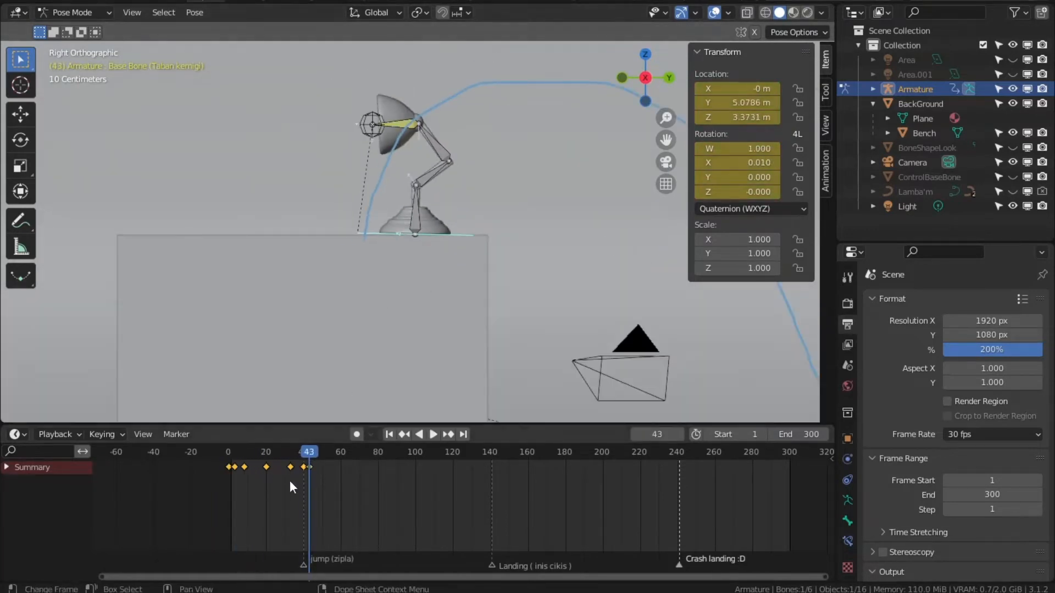
{"action": "key", "text": "r"}
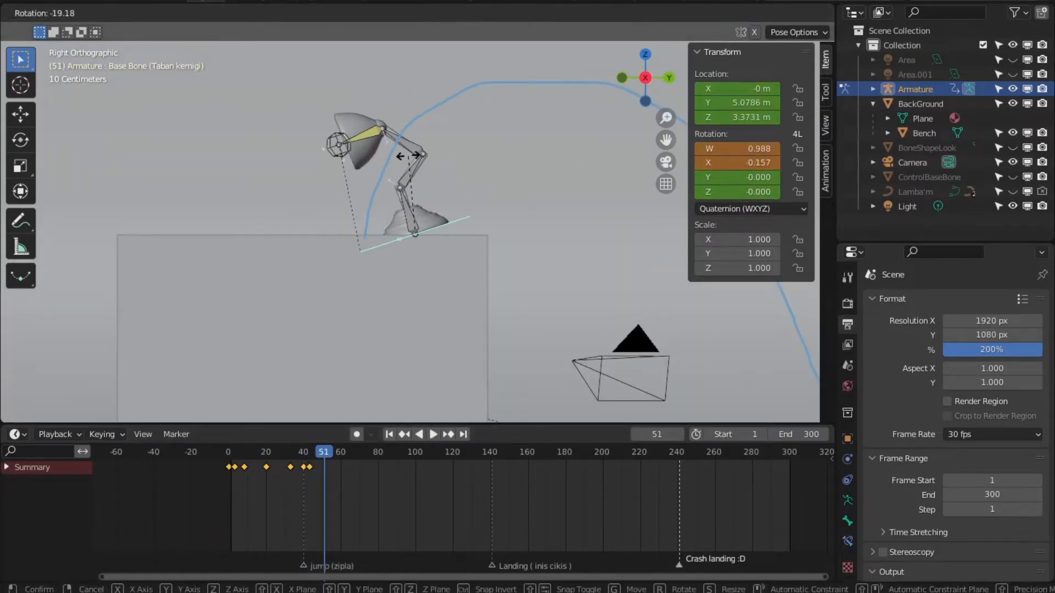
{"action": "left_click", "coordinate": [408, 155]}
{"action": "scroll", "coordinate": [412, 209], "scroll_direction": "up", "scroll_amount": 2}
{"action": "key", "text": "g"}
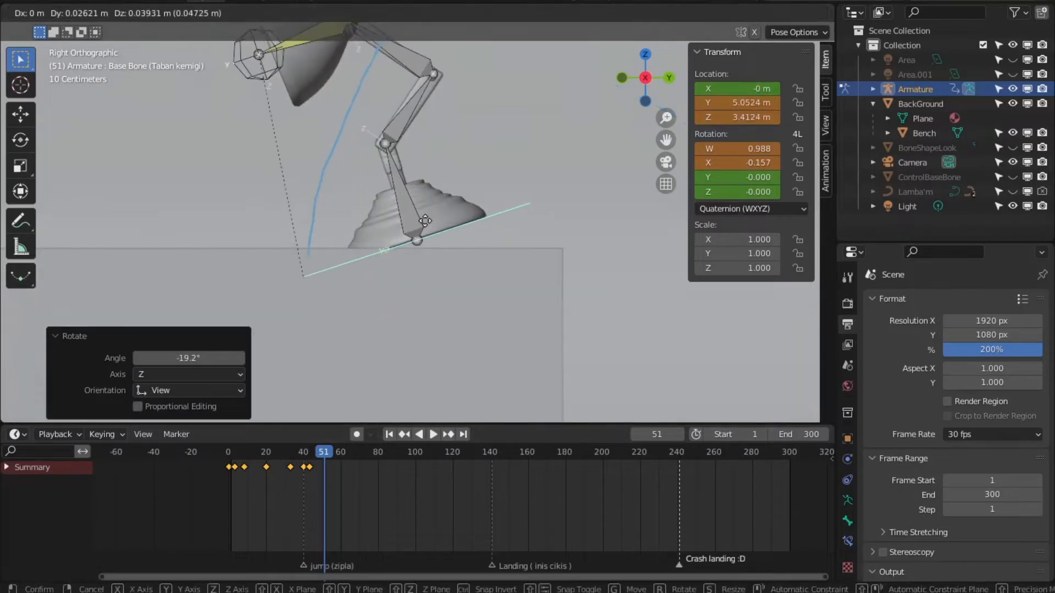
{"action": "key", "text": "z"}
{"action": "left_click", "coordinate": [404, 276]}
{"action": "key", "text": "i"}
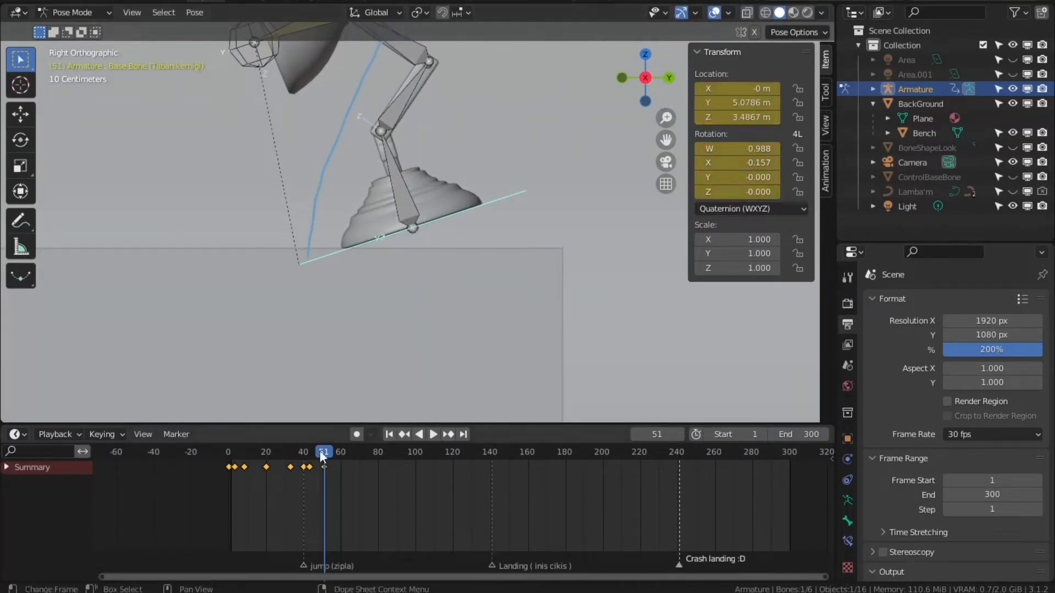
At frame 55, tilt the base bone the opposite way to about rotation W 0.988, X 0.156, and key the pose.
{"action": "left_click", "coordinate": [333, 452]}
{"action": "key", "text": "space"}
{"action": "key", "text": "r"}
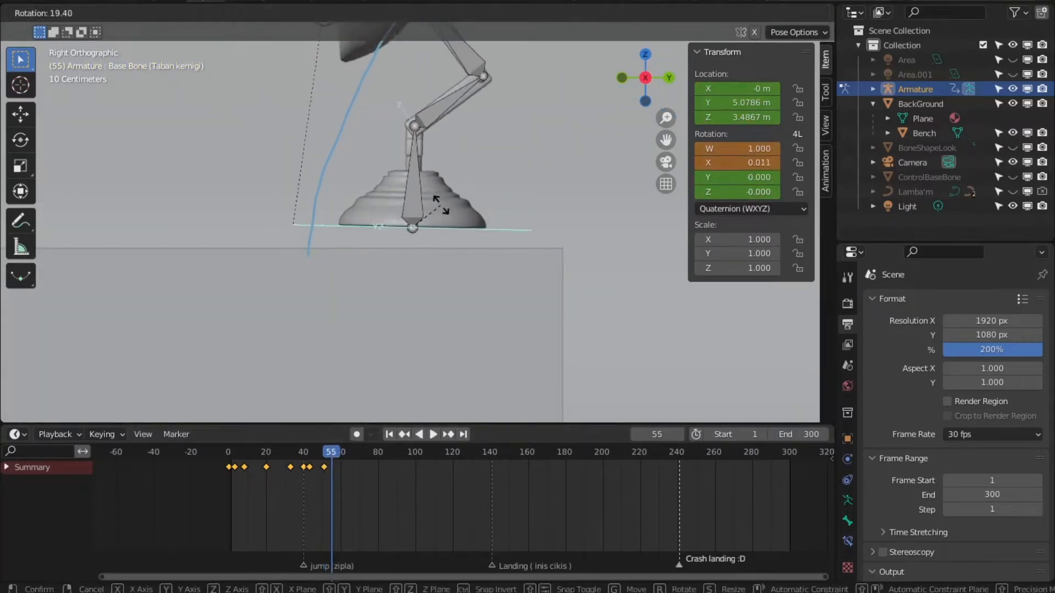
{"action": "left_click", "coordinate": [440, 203]}
{"action": "key", "text": "r"}
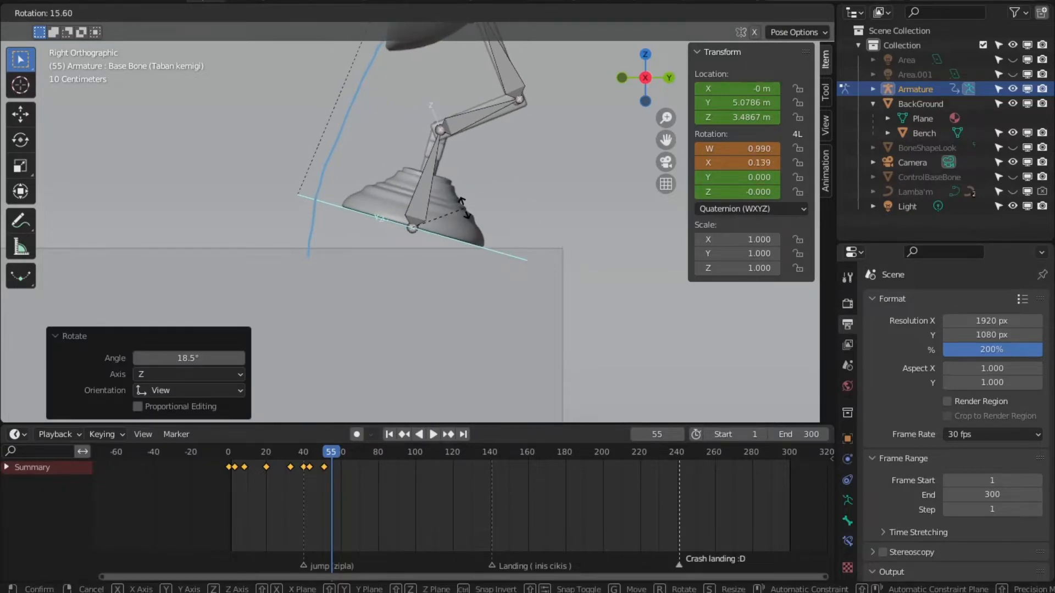
{"action": "left_click", "coordinate": [467, 210]}
{"action": "key", "text": "i"}
Check the tilt motion, then at about frame 59 shift the base bone along Z only and key the pose.
{"action": "left_click", "coordinate": [318, 452]}
{"action": "left_click_drag", "start_coordinate": [333, 467], "coordinate": [375, 455]}
{"action": "key", "text": "g"}
{"action": "key", "text": "z"}
{"action": "left_click", "coordinate": [429, 186]}
{"action": "key", "text": "i"}
At about frame 68, move the base bone up into the second hop at about Y 5.76 m, Z 4.62 m and key it.
{"action": "scroll", "coordinate": [497, 149], "scroll_direction": "down", "scroll_amount": 5}
{"action": "key", "text": "g"}
{"action": "left_click", "coordinate": [402, 110]}
{"action": "key", "text": "i"}
Key the hop's descent with the base bone at about Y 7.13 m, Z 3.99 m on frame 79 and Y 7.75 m, Z 3.50 m on frame 87.
{"action": "key", "text": "g"}
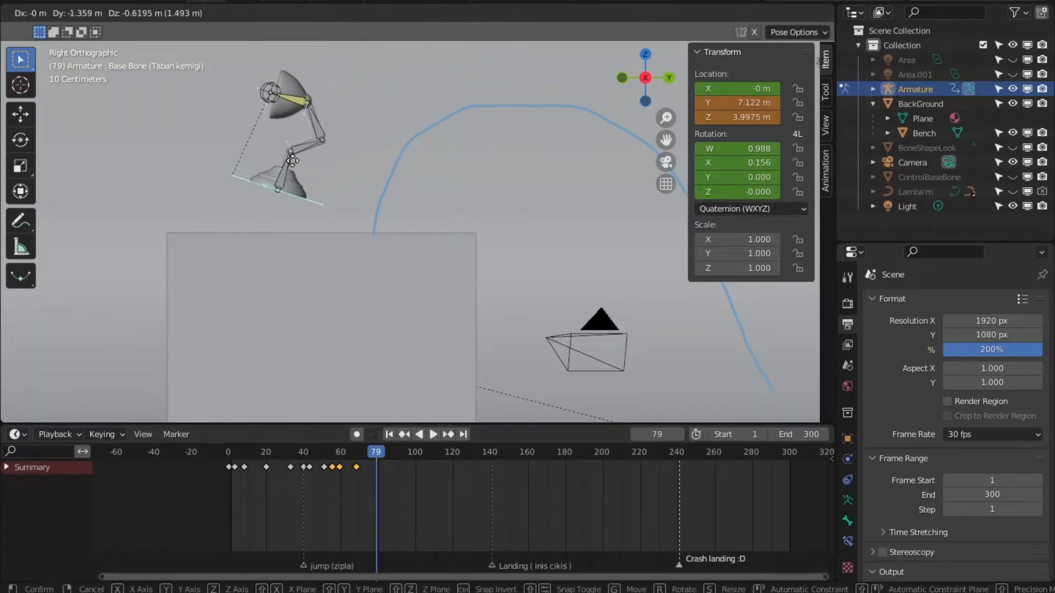
{"action": "left_click", "coordinate": [316, 181]}
{"action": "key", "text": "i"}
{"action": "key", "text": "g"}
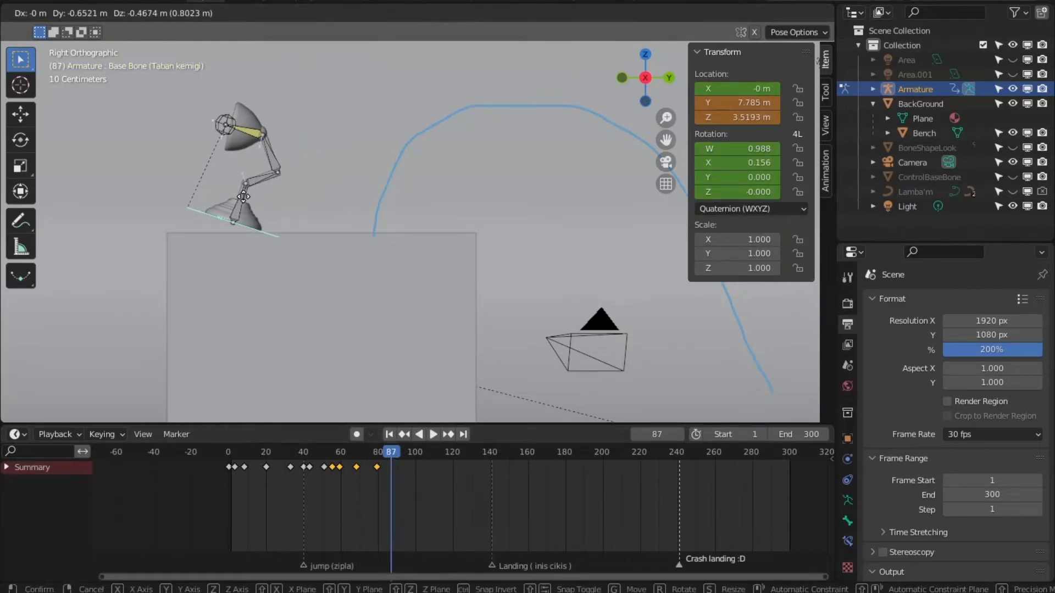
{"action": "left_click", "coordinate": [218, 270]}
{"action": "key", "text": "i"}
At frame 90, rotate the base bone -16.1° to lie flat, lower it along Z by about 0.12 m onto the box, and key it.
{"action": "scroll", "coordinate": [218, 269], "scroll_direction": "up", "scroll_amount": 2}
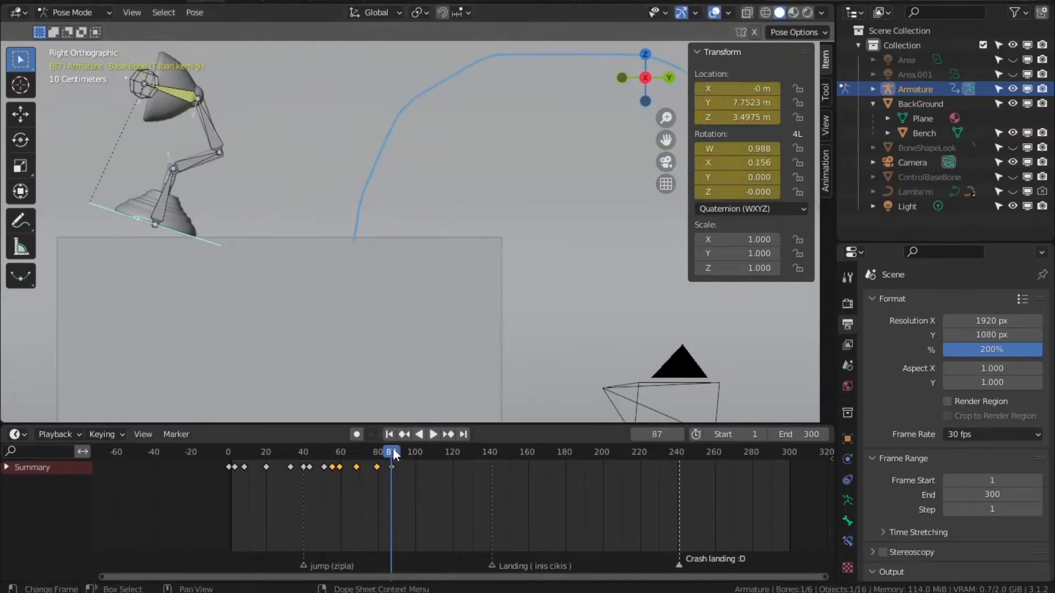
{"action": "key", "text": "r"}
{"action": "left_click", "coordinate": [156, 206]}
{"action": "key", "text": "z"}
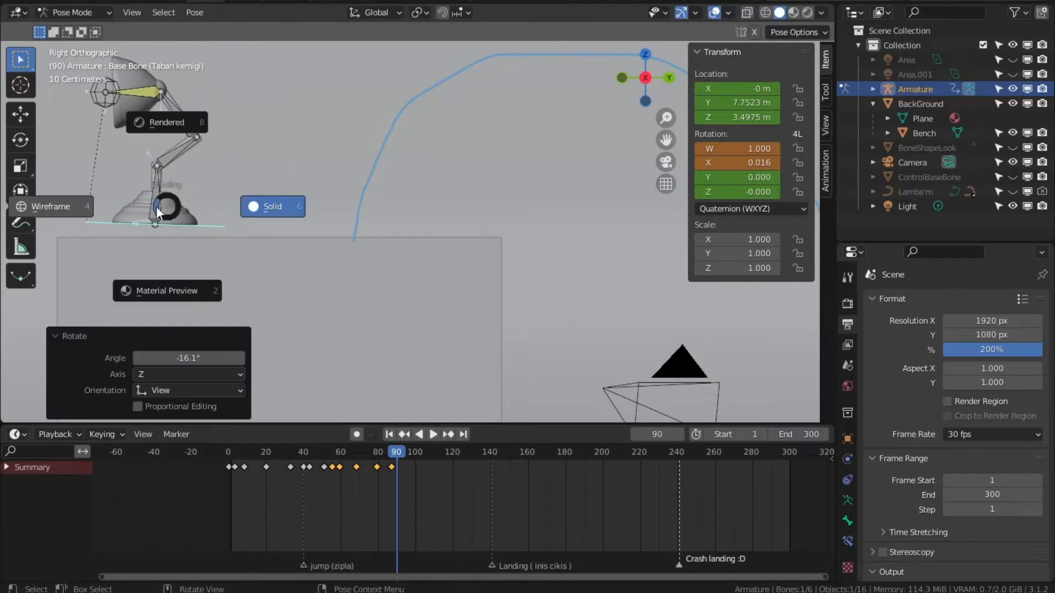
{"action": "key", "text": "g"}
{"action": "key", "text": "z"}
{"action": "left_click", "coordinate": [186, 230]}
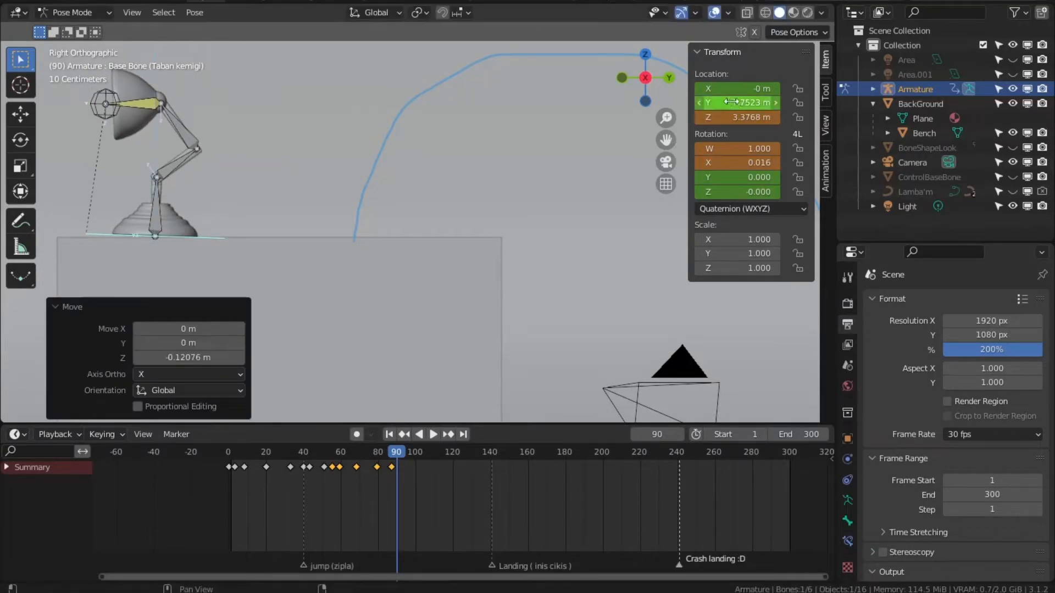
{"action": "key", "text": "i"}
At frame 94, rotate the base bone -8.48°, raise it along Z to about 3.41 m, and key the pose.
{"action": "key", "text": "r"}
{"action": "left_click", "coordinate": [179, 208]}
{"action": "key", "text": "g"}
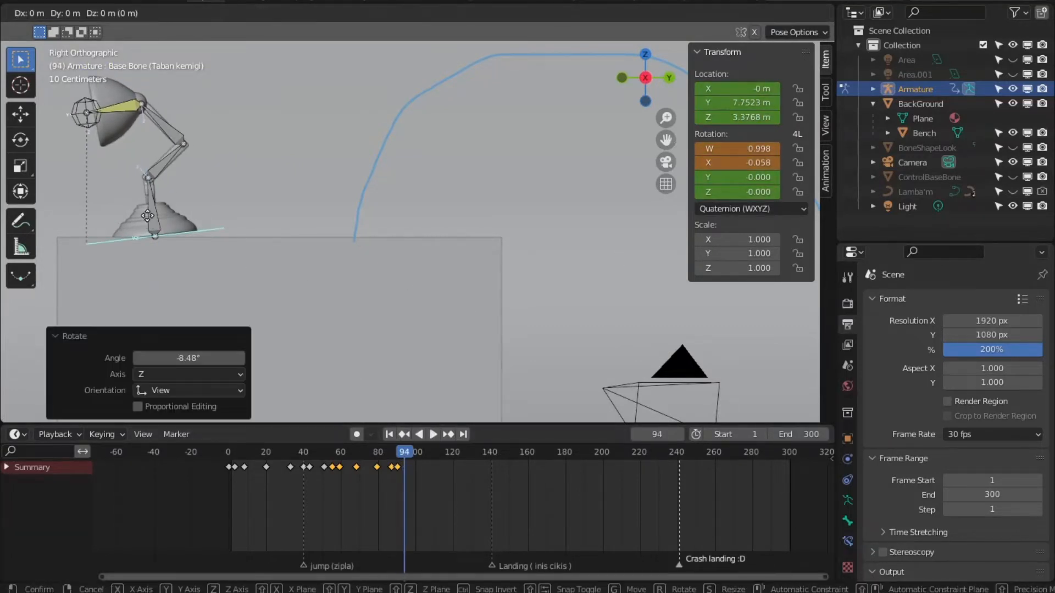
{"action": "key", "text": "z"}
{"action": "left_click", "coordinate": [155, 220]}
{"action": "key", "text": "i"}
At frame 97, level the base bone to rotation X 0.010, lower it along Z to about 3.37 m, and key the settled pose.
{"action": "scroll", "coordinate": [306, 382], "scroll_direction": "up", "scroll_amount": 1}
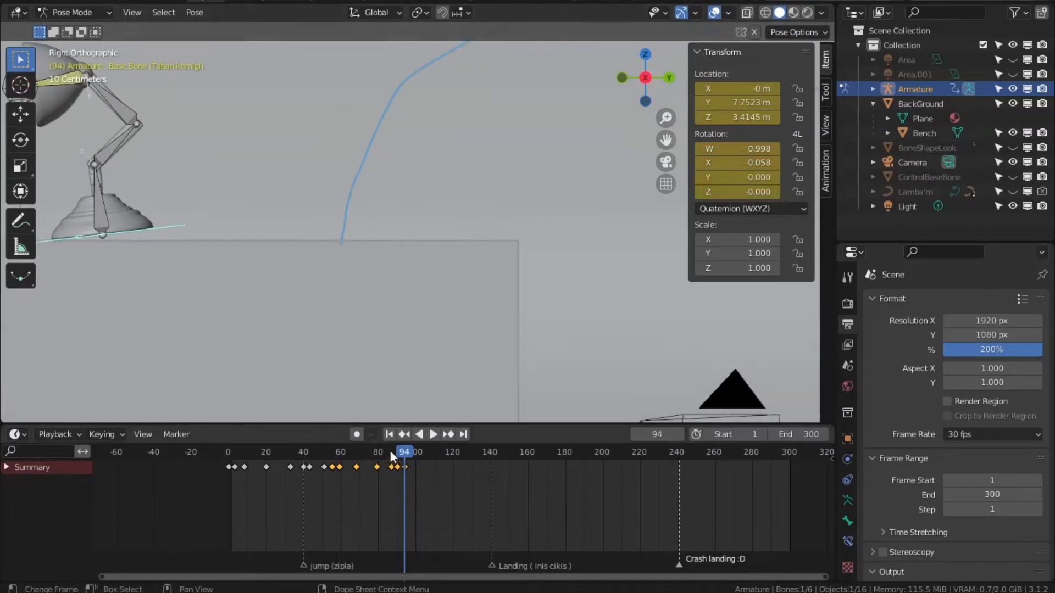
{"action": "scroll", "coordinate": [264, 341], "scroll_direction": "down", "scroll_amount": 1}
{"action": "key", "text": "r"}
{"action": "left_click", "coordinate": [158, 213]}
{"action": "key", "text": "g"}
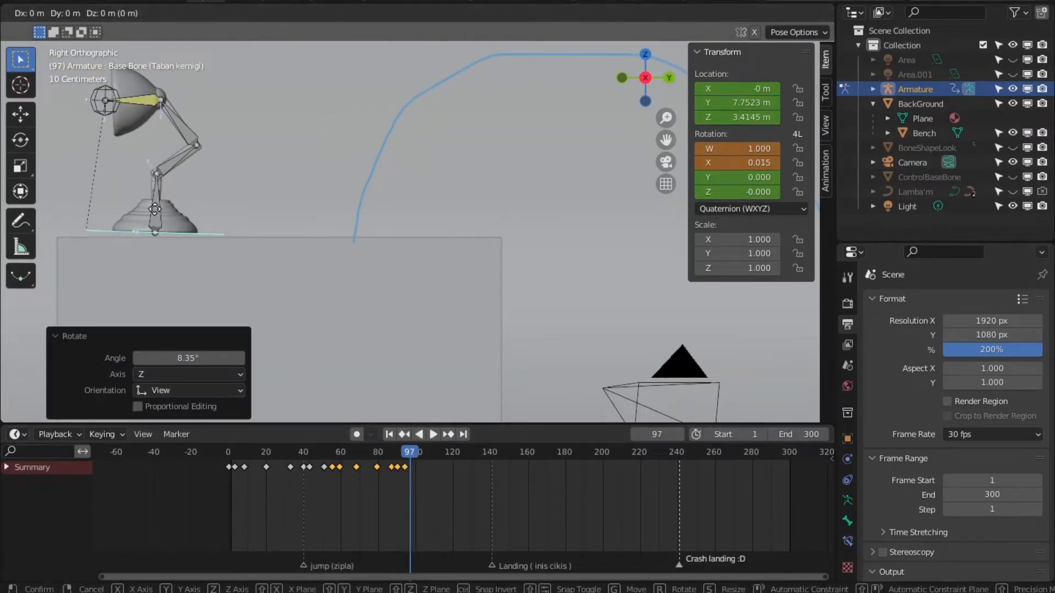
{"action": "key", "text": "z"}
{"action": "left_click", "coordinate": [158, 216]}
{"action": "key", "text": "r"}
{"action": "left_click", "coordinate": [587, 196]}
{"action": "key", "text": "i"}
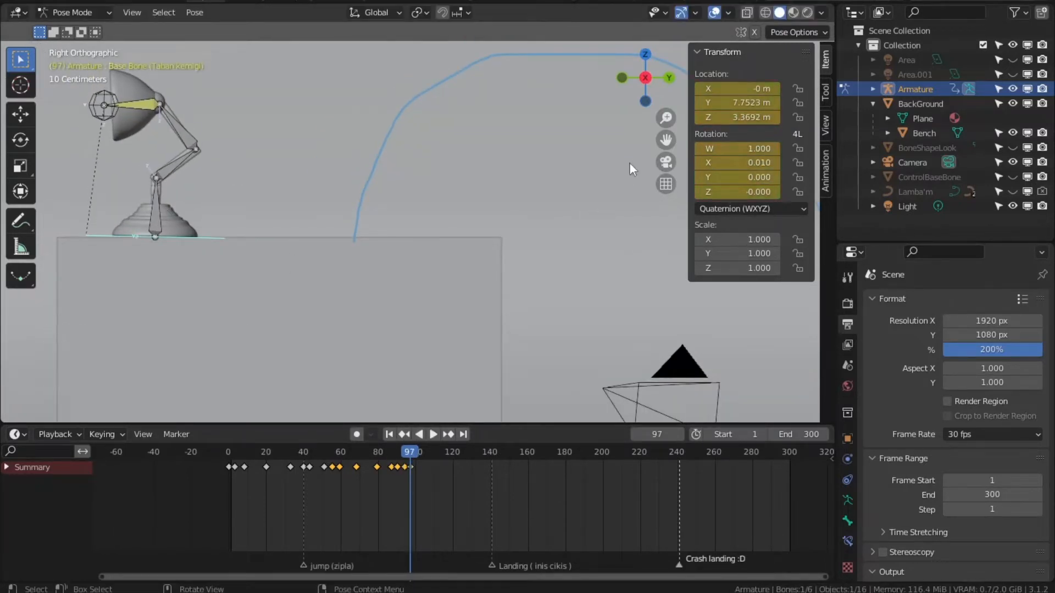
Scrub to frame 103, slide the base bone along the box to about Y 8.14 m, Z 3.37 m, and key it.
{"action": "scroll", "coordinate": [604, 165], "scroll_direction": "down", "scroll_amount": 1}
{"action": "left_click_drag", "start_coordinate": [384, 451], "coordinate": [425, 476]}
{"action": "scroll", "coordinate": [445, 326], "scroll_direction": "down", "scroll_amount": 3}
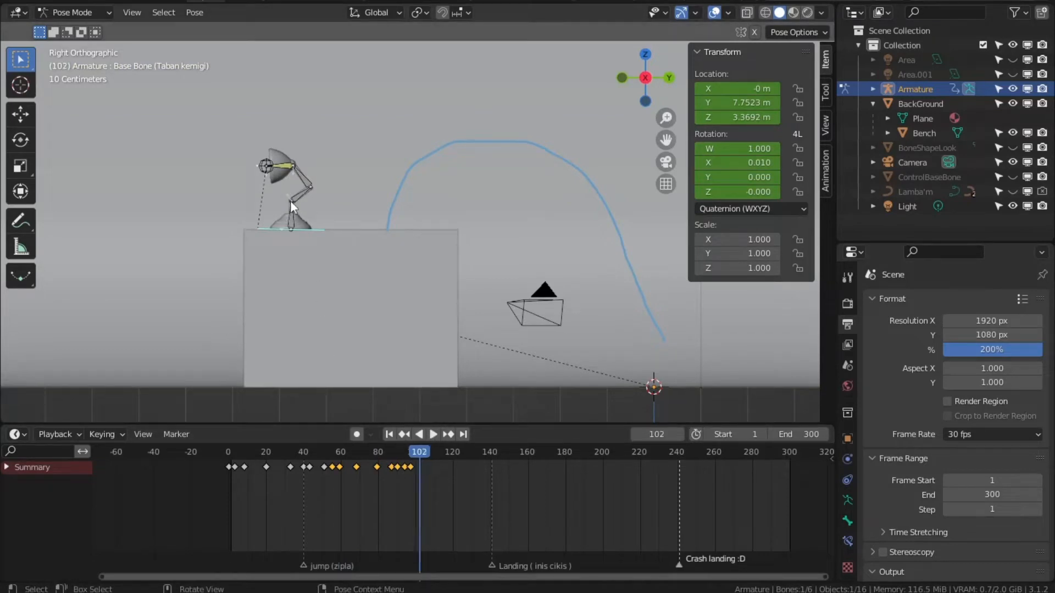
{"action": "key", "text": "g"}
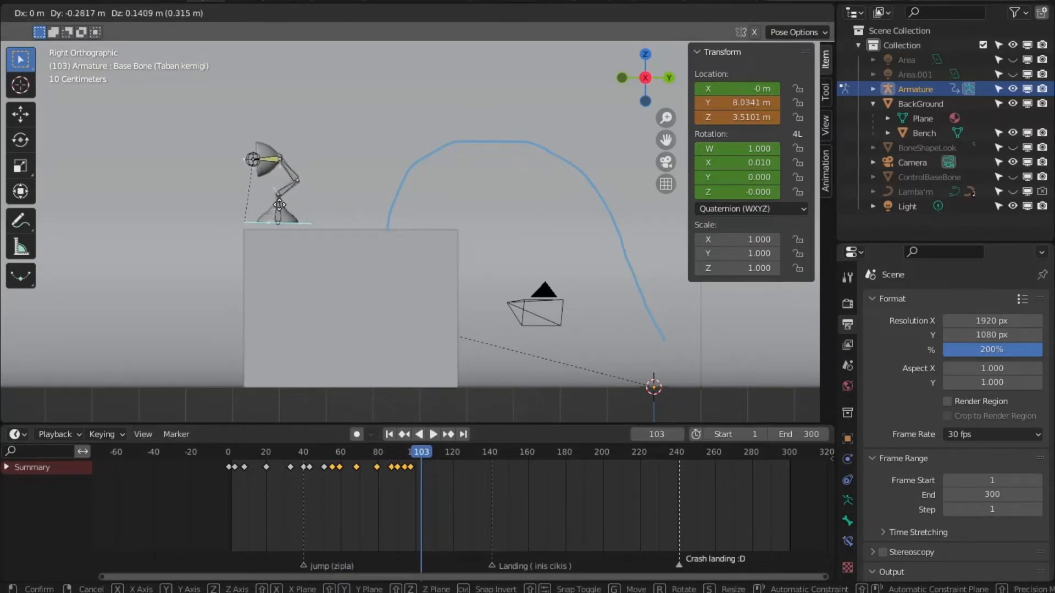
{"action": "left_click", "coordinate": [279, 204]}
{"action": "key", "text": "i"}
{"action": "key", "text": "g"}
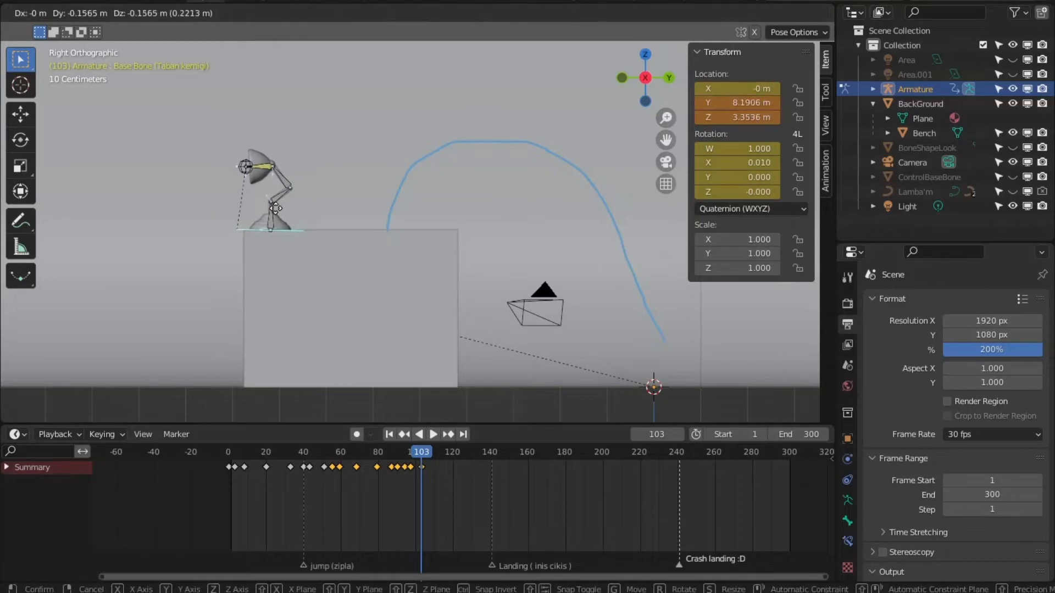
{"action": "left_click", "coordinate": [276, 208]}
{"action": "key", "text": "i"}
At frame 107, move the base bone to about Y 8.41 m, Z 3.51 m for a small hop and key it.
{"action": "key", "text": "g"}
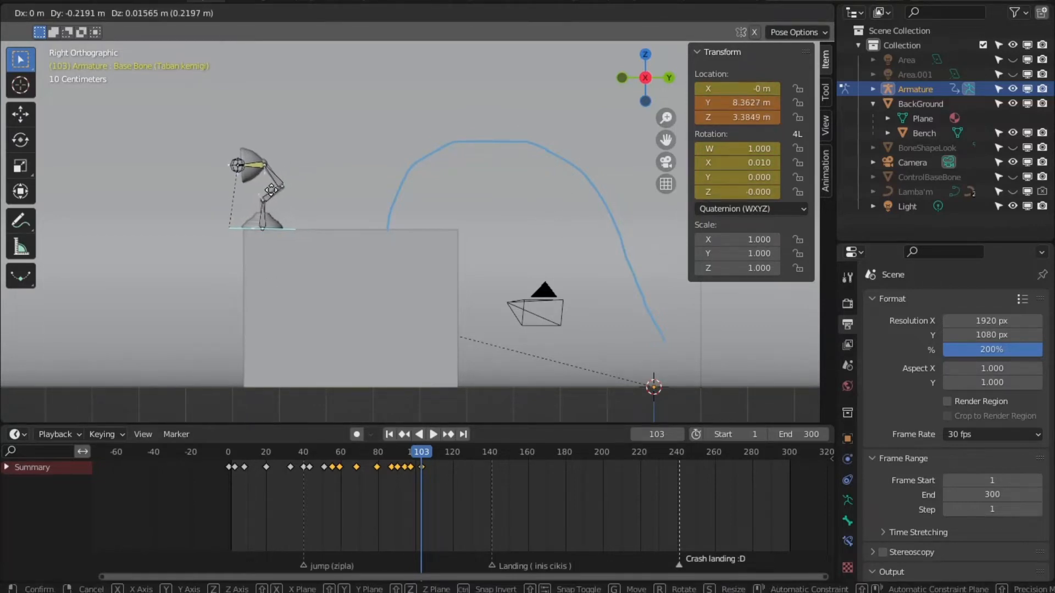
{"action": "left_click", "coordinate": [265, 190]}
{"action": "left_click_drag", "start_coordinate": [423, 451], "coordinate": [429, 450]}
{"action": "key", "text": "g"}
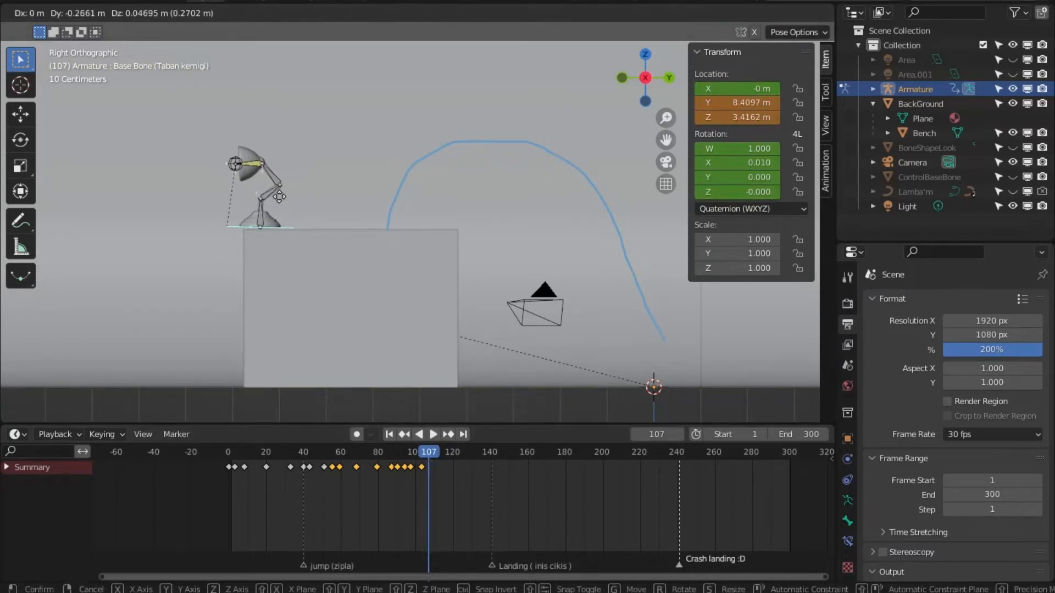
{"action": "left_click", "coordinate": [213, 141]}
{"action": "key", "text": "i"}
At frame 112, set the base bone down at about Y 8.49 m, Z 3.37 m near the box's edge and key it.
{"action": "key", "text": "g"}
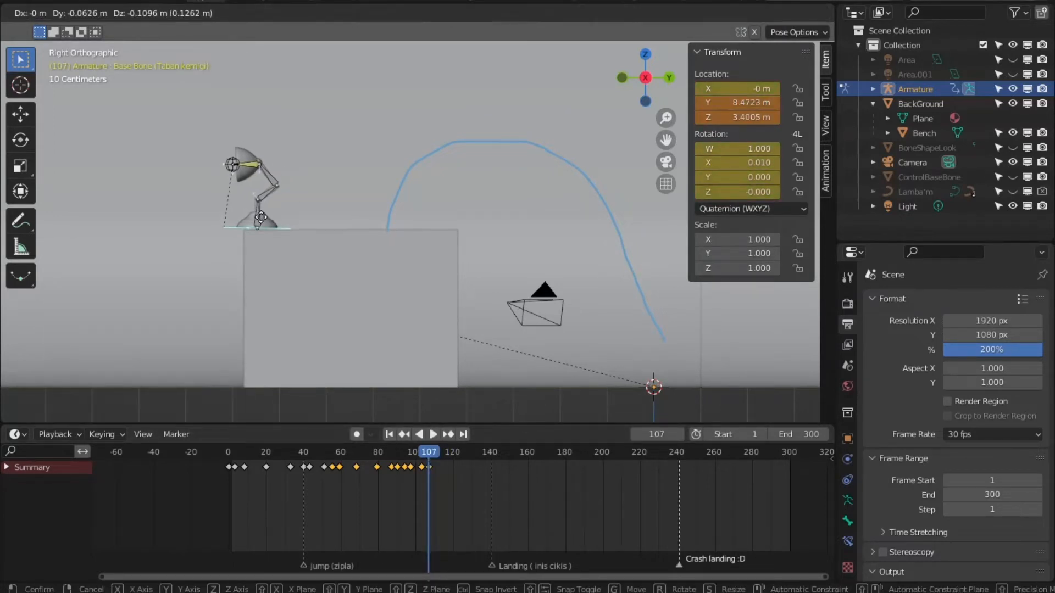
{"action": "left_click", "coordinate": [252, 217]}
{"action": "left_click_drag", "start_coordinate": [426, 452], "coordinate": [438, 451]}
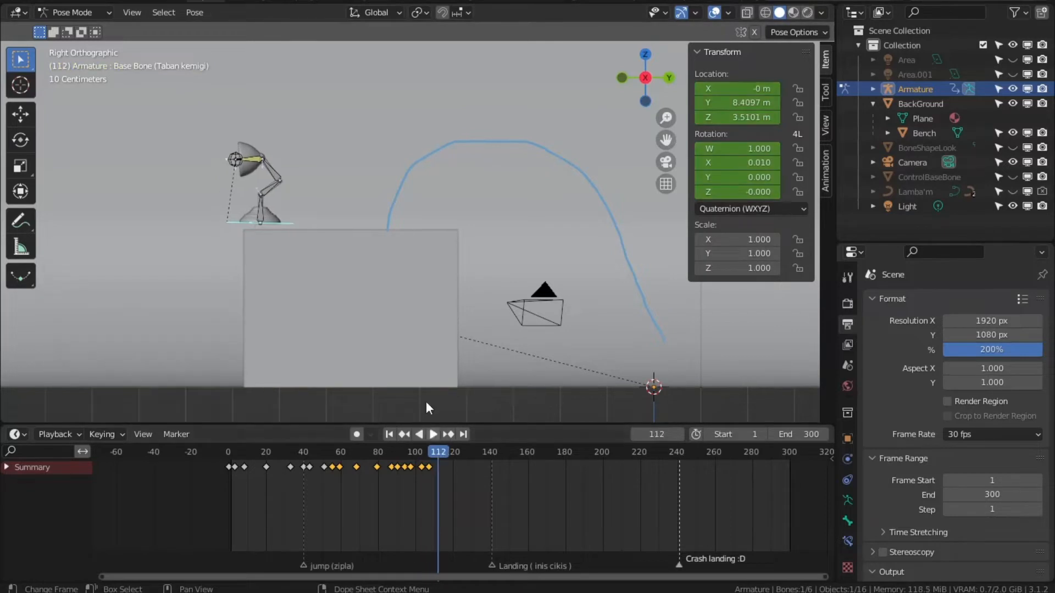
{"action": "key", "text": "g"}
{"action": "left_click", "coordinate": [543, 257]}
{"action": "key", "text": "i"}
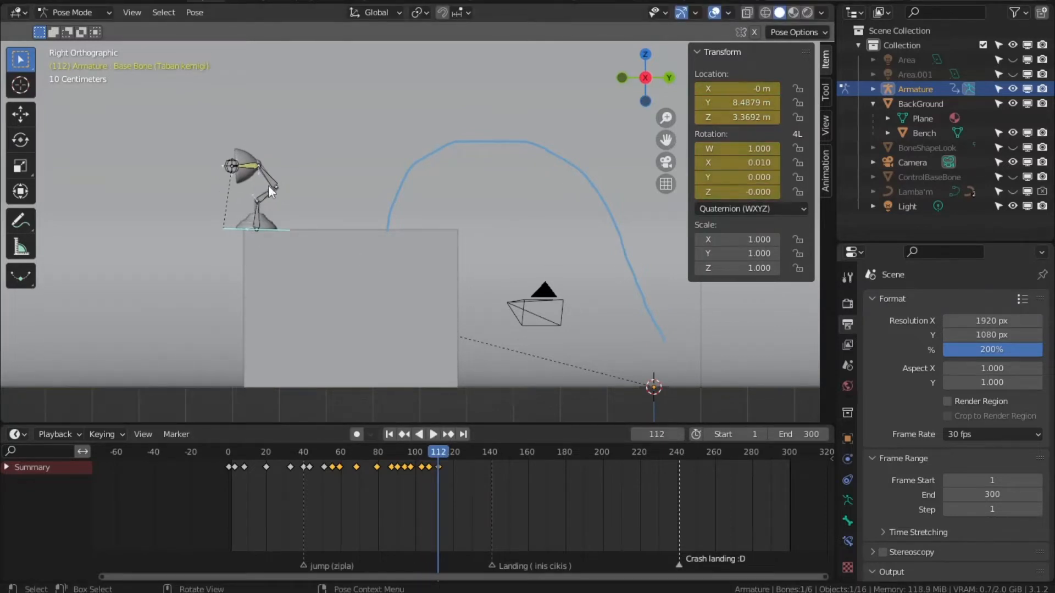
At frame 120, tip the base bone over the box's edge by about -22°, move it to about Y 8.50 m, Z 3.43 m, and key it.
{"action": "key", "text": "r"}
{"action": "key", "text": "Escape"}
{"action": "left_click", "coordinate": [454, 452]}
{"action": "key", "text": "r"}
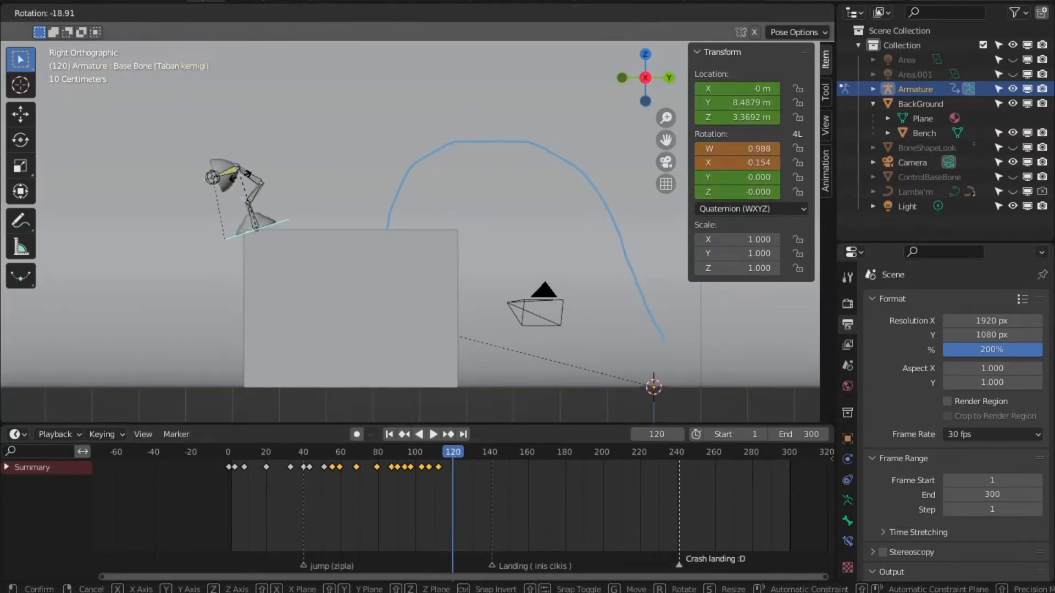
{"action": "key", "text": "Escape"}
{"action": "key", "text": "g"}
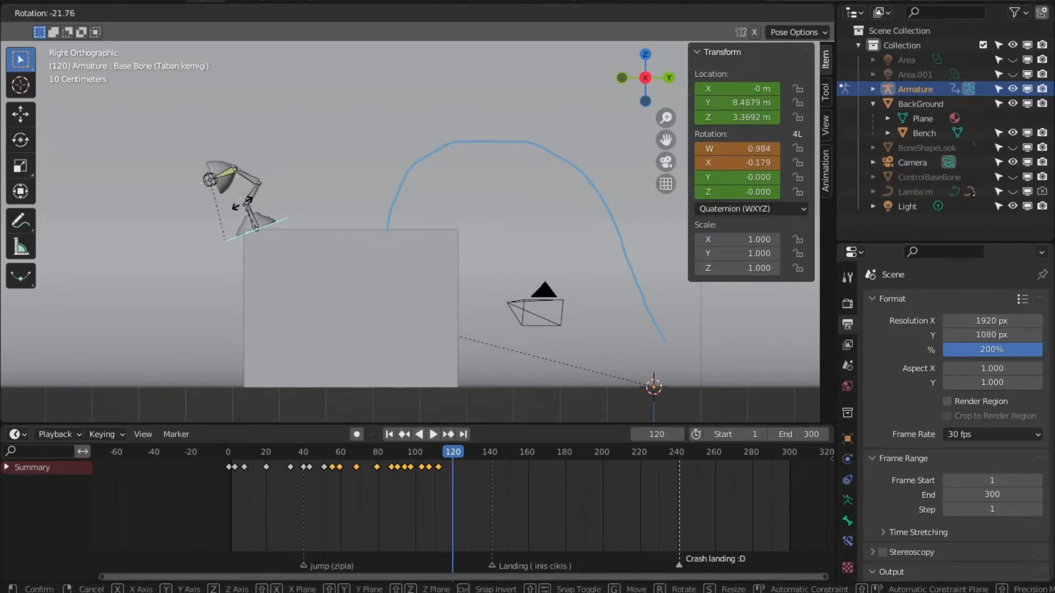
{"action": "left_click", "coordinate": [241, 204]}
{"action": "key", "text": "g"}
{"action": "left_click", "coordinate": [240, 200]}
{"action": "key", "text": "i"}
{"action": "key", "text": "i"}
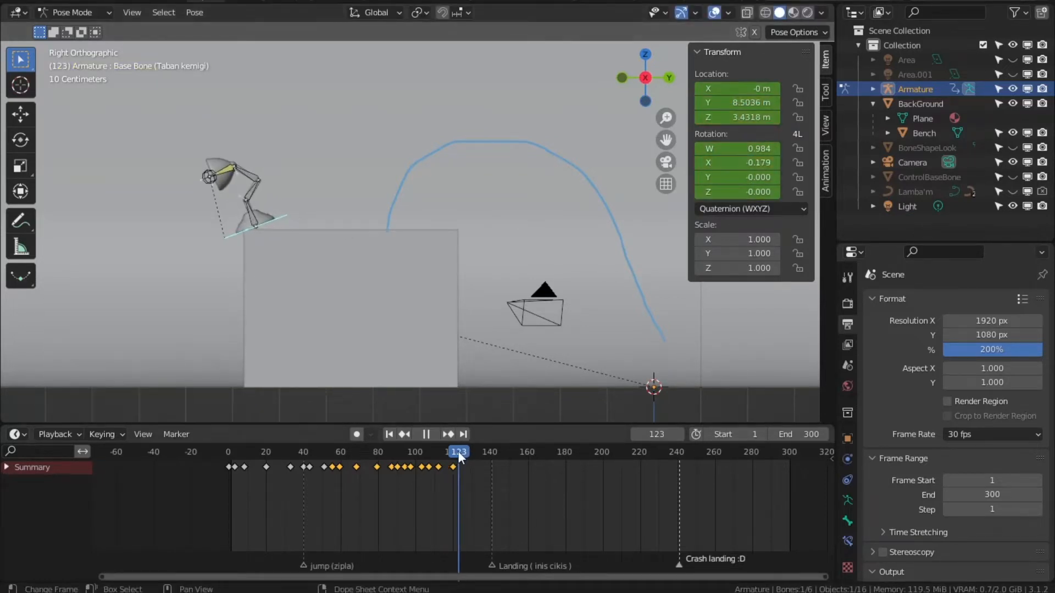
At frame 123, move the base bone to about Y 8.77 m, Z 3.38 m, tip it further over the edge, and key it.
{"action": "key", "text": "g"}
{"action": "left_click", "coordinate": [240, 209]}
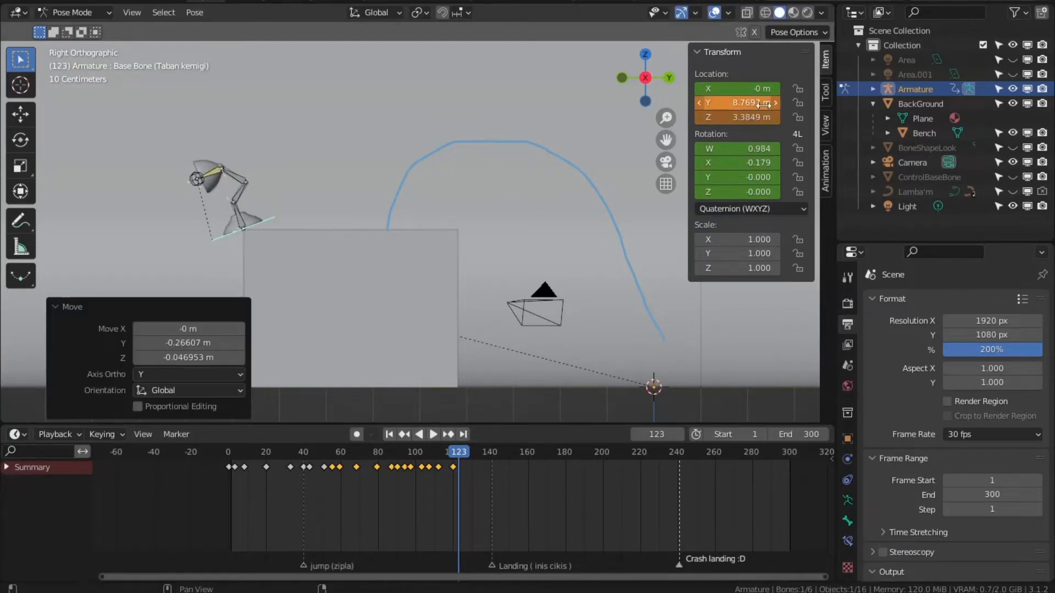
{"action": "key", "text": "i"}
{"action": "key", "text": "i"}
{"action": "key", "text": "r"}
{"action": "left_click", "coordinate": [234, 172]}
{"action": "key", "text": "i"}
{"action": "key", "text": "i"}
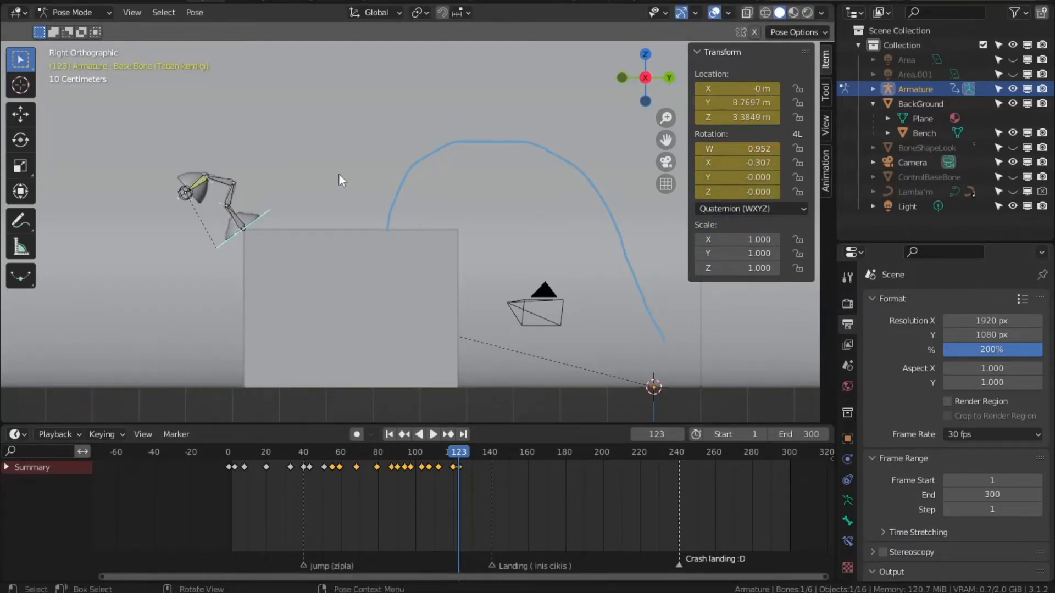
At about frame 128, rotate the base bone further over the box's edge to about W 0.865, X -0.502, and key it.
{"action": "left_click_drag", "start_coordinate": [458, 451], "coordinate": [477, 451]}
{"action": "key", "text": "r"}
{"action": "left_click", "coordinate": [352, 208]}
{"action": "key", "text": "i"}
{"action": "key", "text": "i"}
At frame 133, drop the base bone beside the box to about Y 9.00 m, Z 2.70 m, and key it.
{"action": "key", "text": "g"}
{"action": "left_click", "coordinate": [516, 247]}
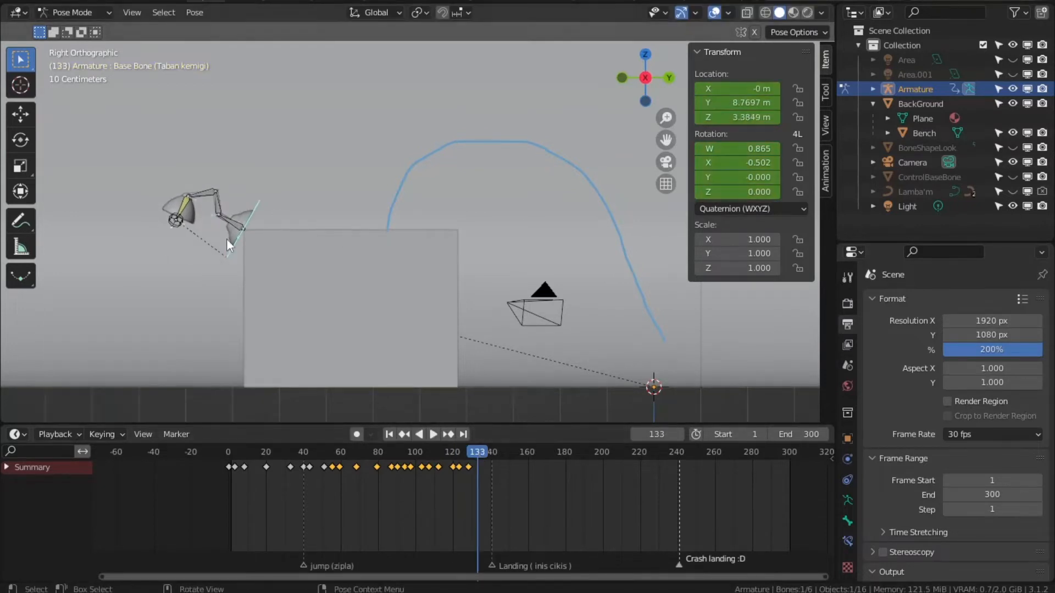
{"action": "key", "text": "g"}
{"action": "left_click", "coordinate": [256, 270]}
{"action": "key", "text": "i"}
{"action": "key", "text": "r"}
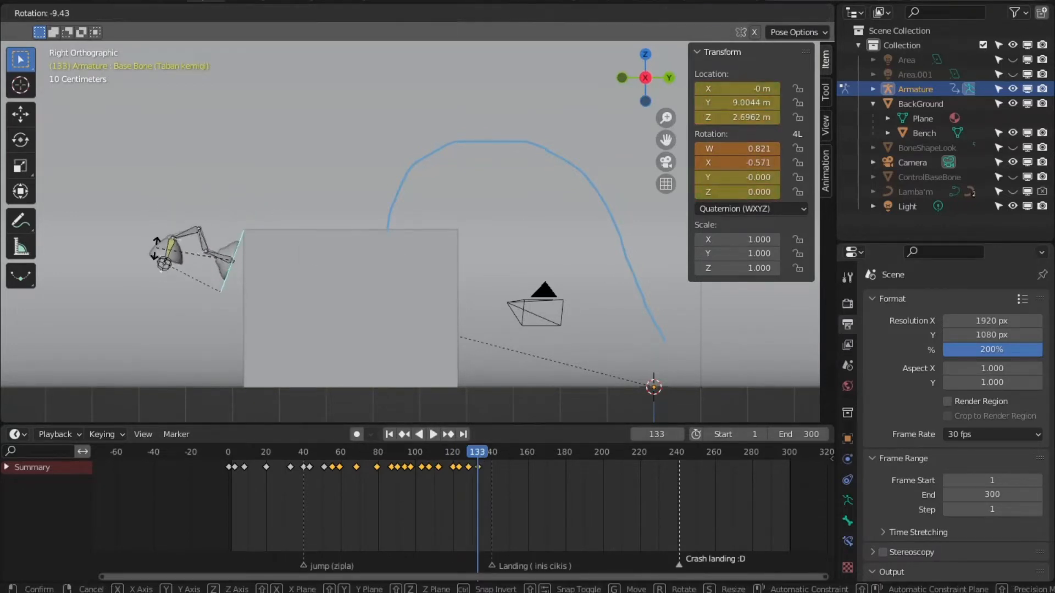
{"action": "key", "text": "Escape"}
At frame 140, rotate the base bone to about W 0.434, X -0.901 so the lamp swings head-down, and key it.
{"action": "key", "text": "space"}
{"action": "key", "text": "r"}
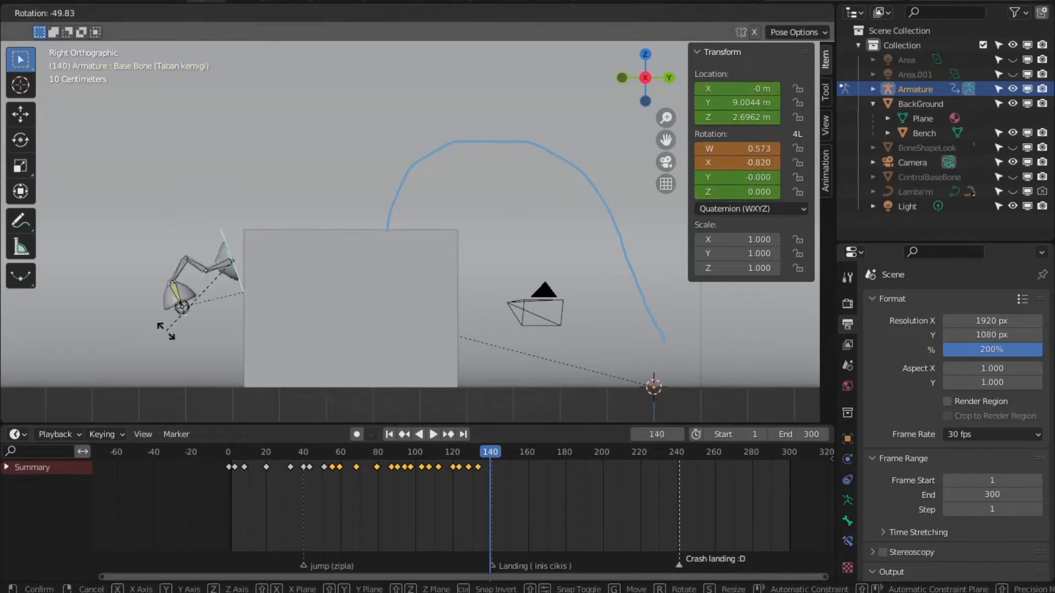
{"action": "left_click", "coordinate": [195, 341]}
{"action": "key", "text": "i"}
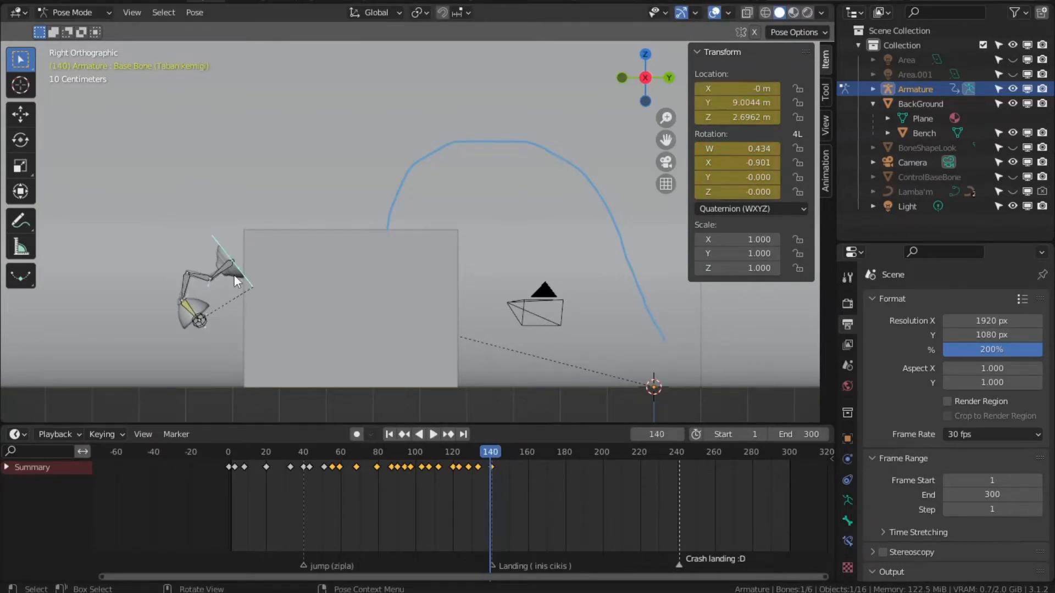
{"action": "key", "text": "g"}
{"action": "left_click", "coordinate": [225, 296]}
{"action": "left_click", "coordinate": [224, 298]}
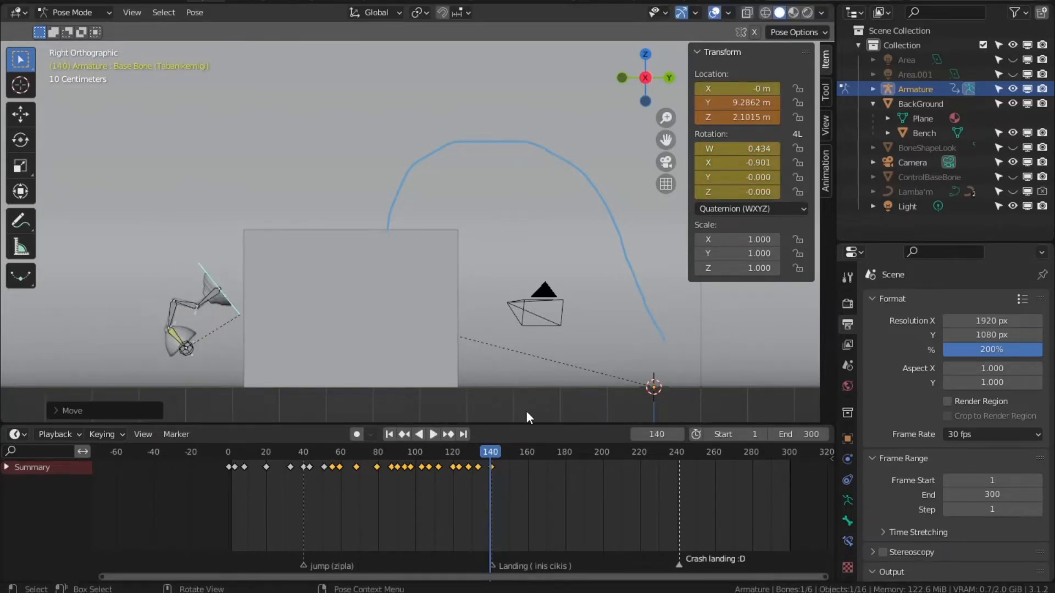
Go to frame 150 and review the available transform orientations and pivot point modes.
{"action": "left_click", "coordinate": [509, 456]}
{"action": "key", "text": "r"}
{"action": "key", "text": "Escape"}
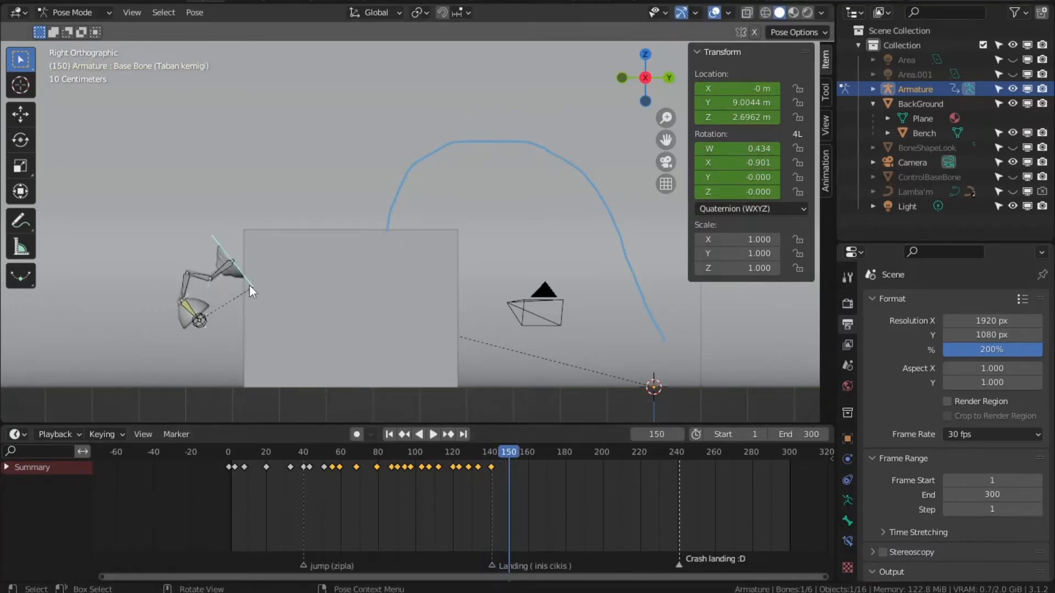
{"action": "left_click", "coordinate": [419, 12]}
{"action": "left_click", "coordinate": [397, 11]}
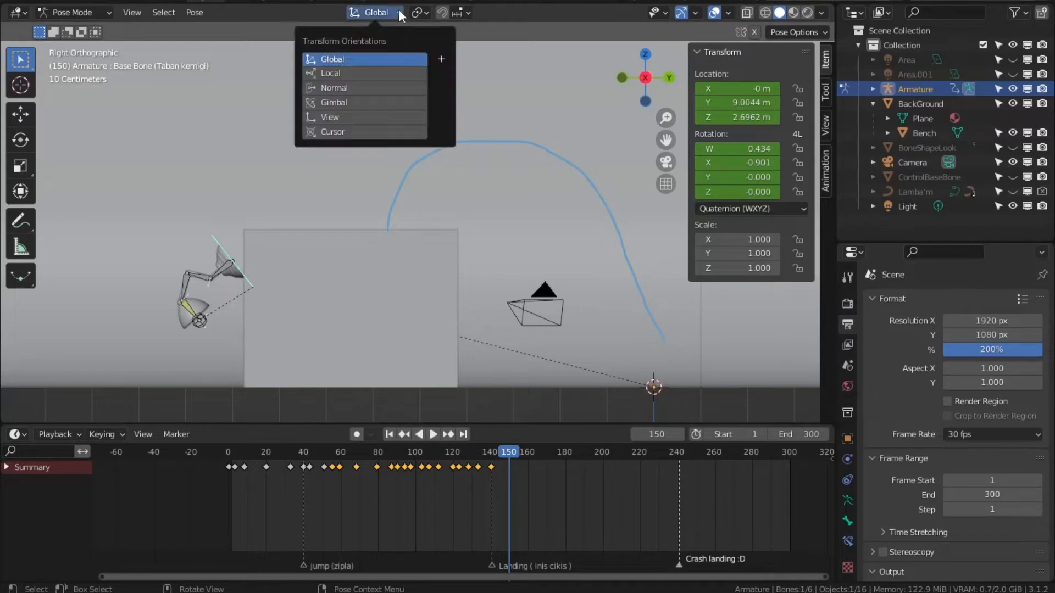
{"action": "left_click", "coordinate": [426, 11]}
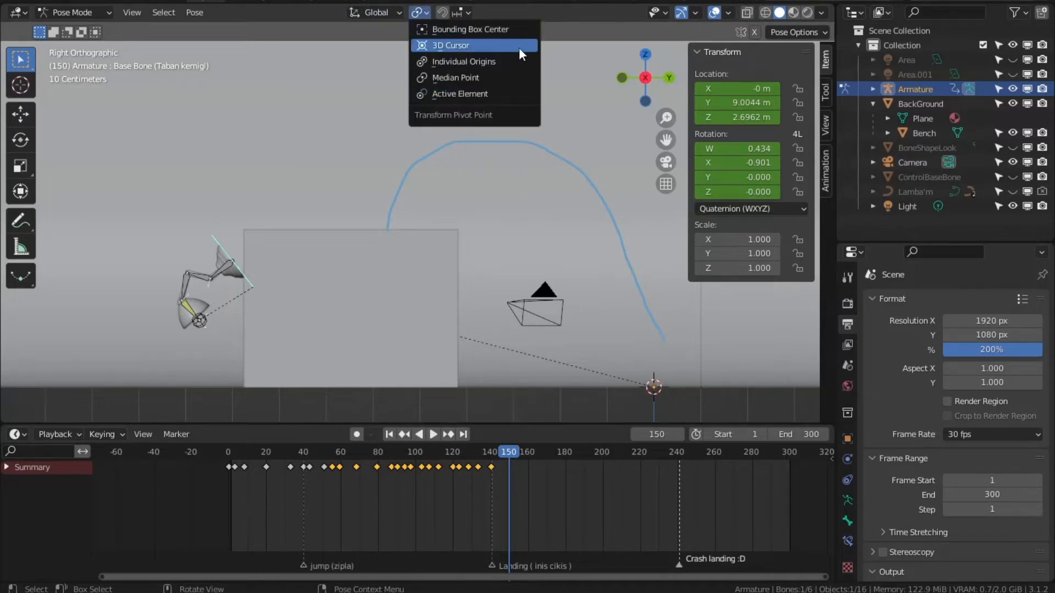
At frame 150, turn the base bone upside down, move it to about Y 9.51 m, Z 2.56 m, and key it.
{"action": "key", "text": "r"}
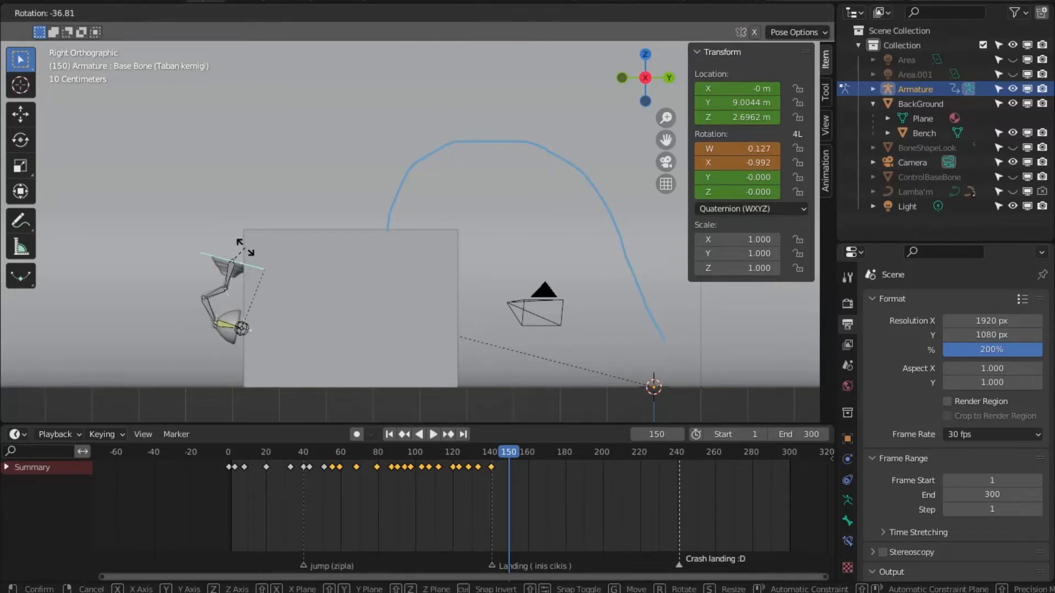
{"action": "key", "text": "g"}
{"action": "left_click", "coordinate": [231, 272]}
{"action": "key", "text": "r"}
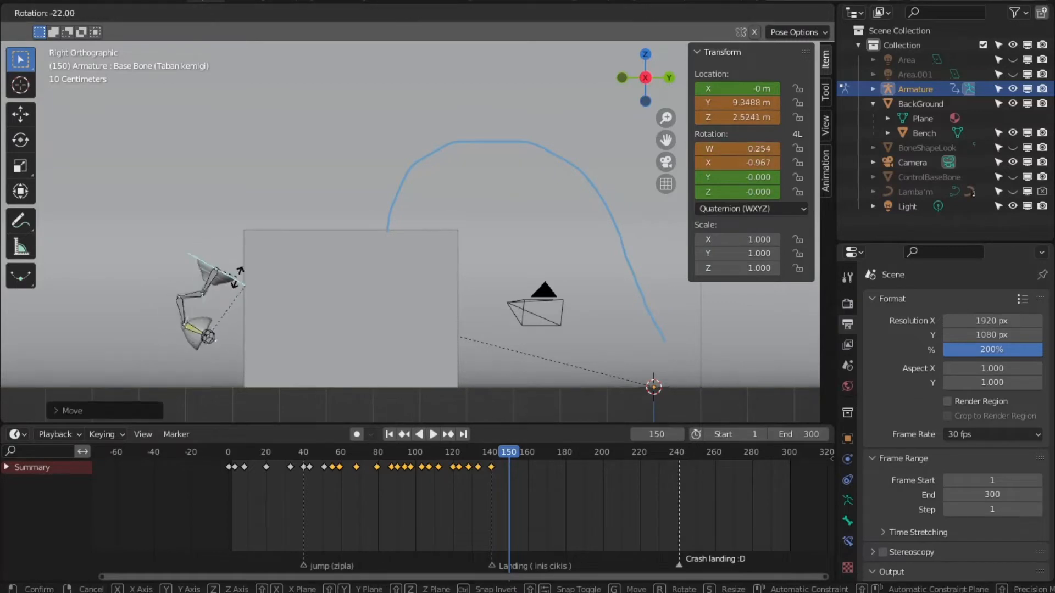
{"action": "key", "text": "g"}
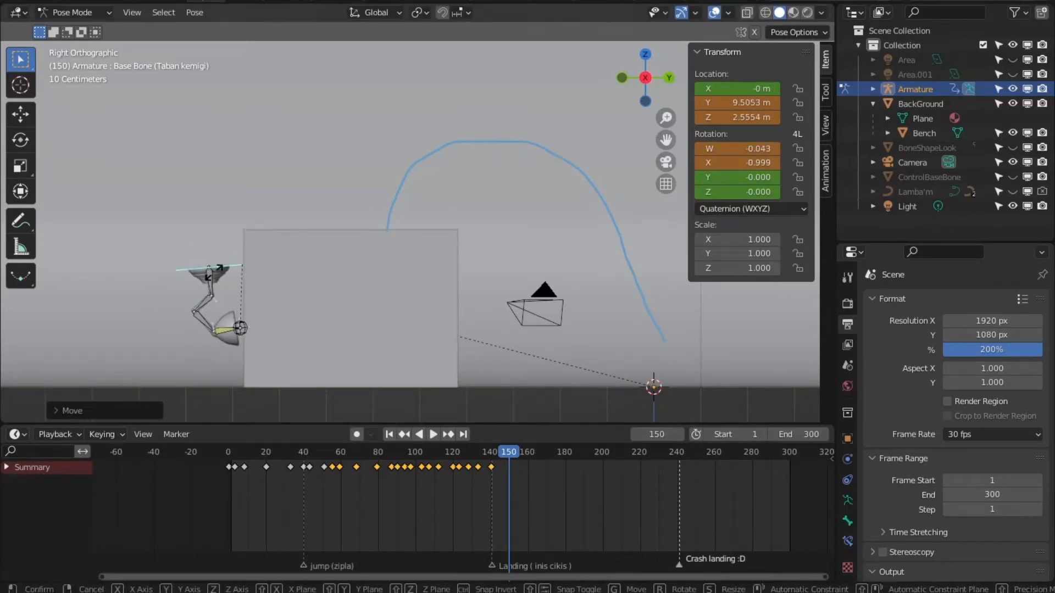
{"action": "key", "text": "r"}
{"action": "left_click", "coordinate": [245, 285]}
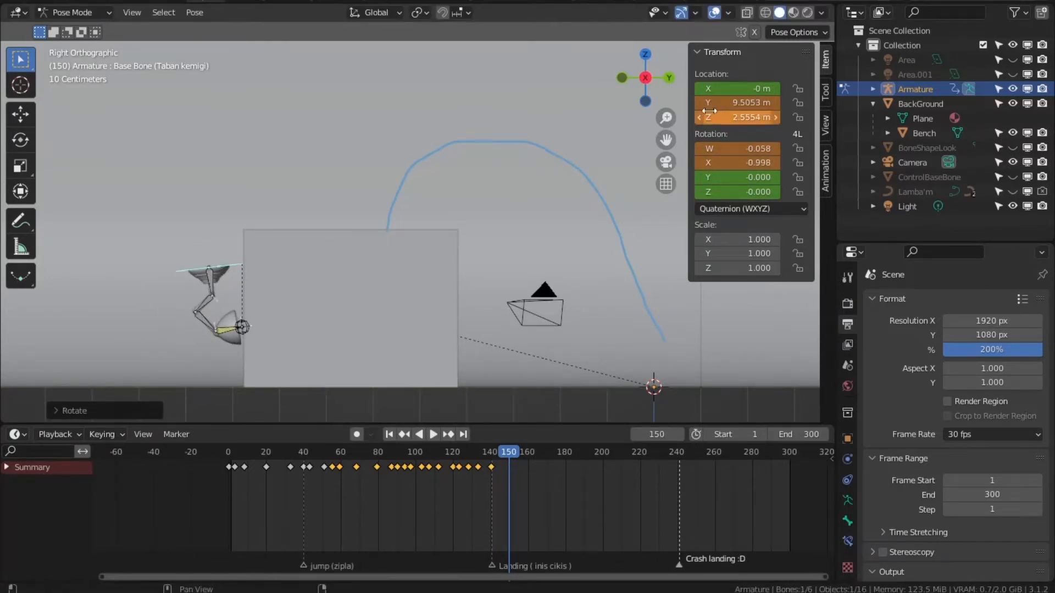
{"action": "key", "text": "i"}
{"action": "key", "text": "r"}
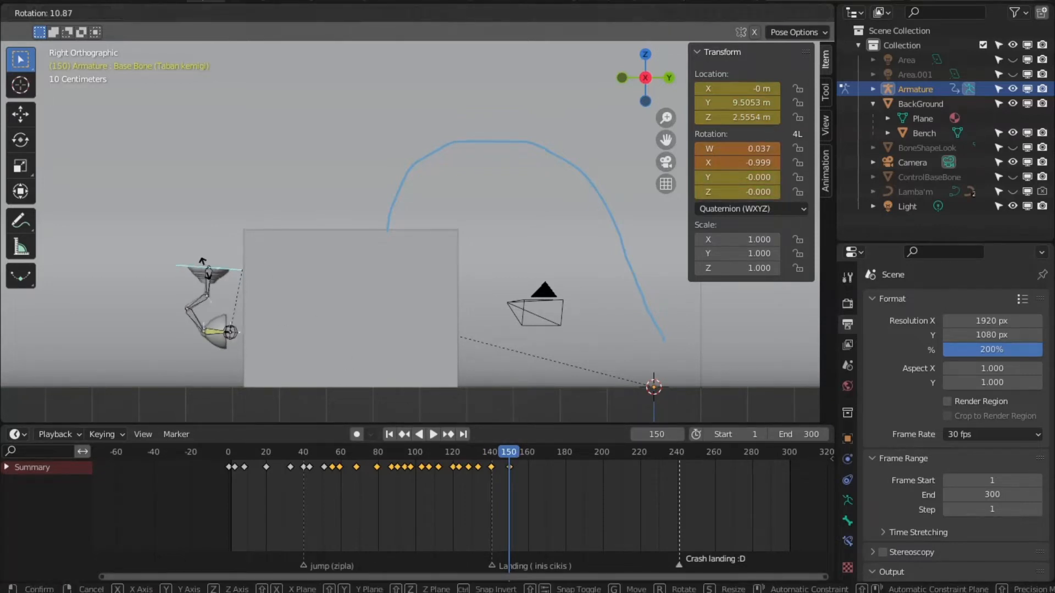
{"action": "right_click", "coordinate": [228, 267]}
{"action": "key", "text": "g"}
{"action": "right_click", "coordinate": [217, 290]}
At frame 156, rotate the base bone to about W -0.347, X -0.938, lower it to about Y 10.26 m, Z 1.12 m, and key it.
{"action": "left_click", "coordinate": [519, 456]}
{"action": "left_click_drag", "start_coordinate": [518, 456], "coordinate": [520, 456]}
{"action": "key", "text": "r"}
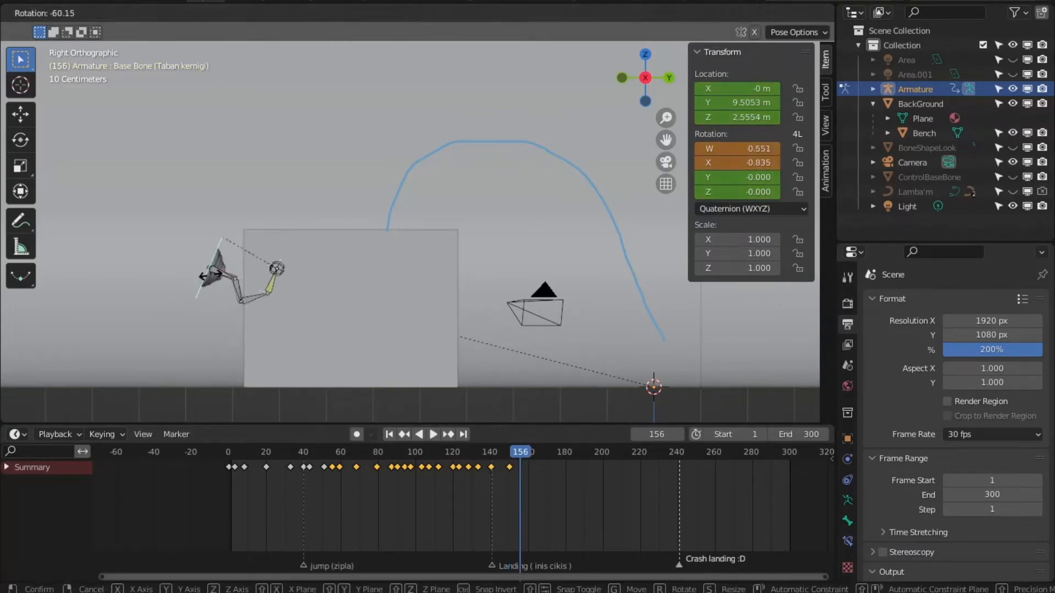
{"action": "right_click", "coordinate": [210, 279]}
{"action": "key", "text": "g"}
{"action": "left_click", "coordinate": [206, 314]}
{"action": "key", "text": "r"}
{"action": "left_click", "coordinate": [222, 292]}
{"action": "key", "text": "g"}
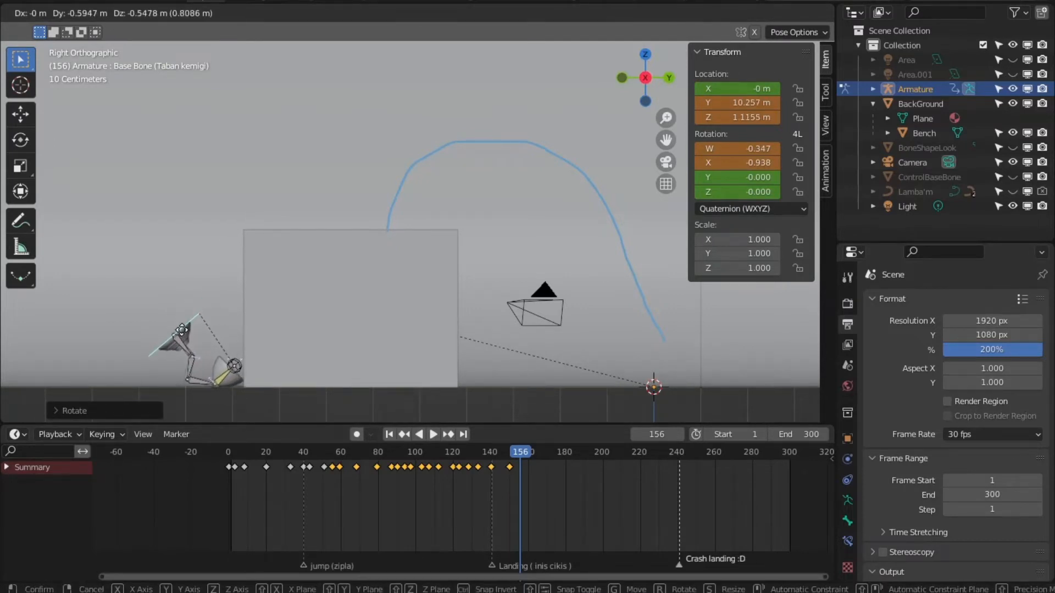
{"action": "left_click", "coordinate": [181, 329]}
{"action": "key", "text": "i"}
{"action": "key", "text": "r"}
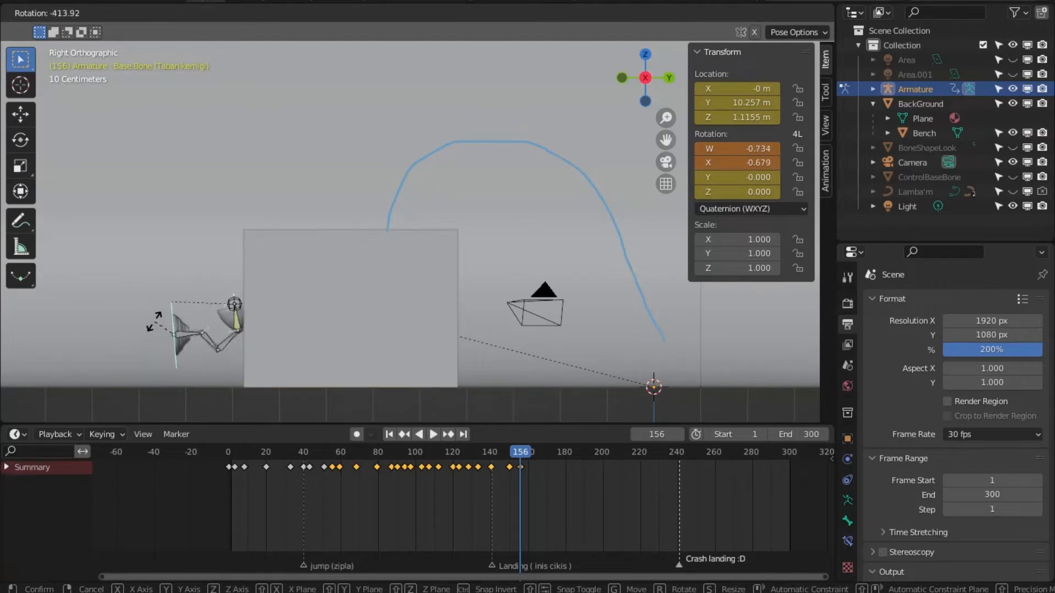
{"action": "left_click", "coordinate": [157, 324]}
{"action": "key", "text": "g"}
{"action": "left_click", "coordinate": [169, 352]}
At frame 168, rotate the base bone to about W -0.888, X -0.459, place it near the floor at about Y 10.85 m, Z 0.41 m, and key it.
{"action": "left_click_drag", "start_coordinate": [519, 457], "coordinate": [542, 456]}
{"action": "key", "text": "r"}
{"action": "left_click", "coordinate": [198, 323]}
{"action": "key", "text": "g"}
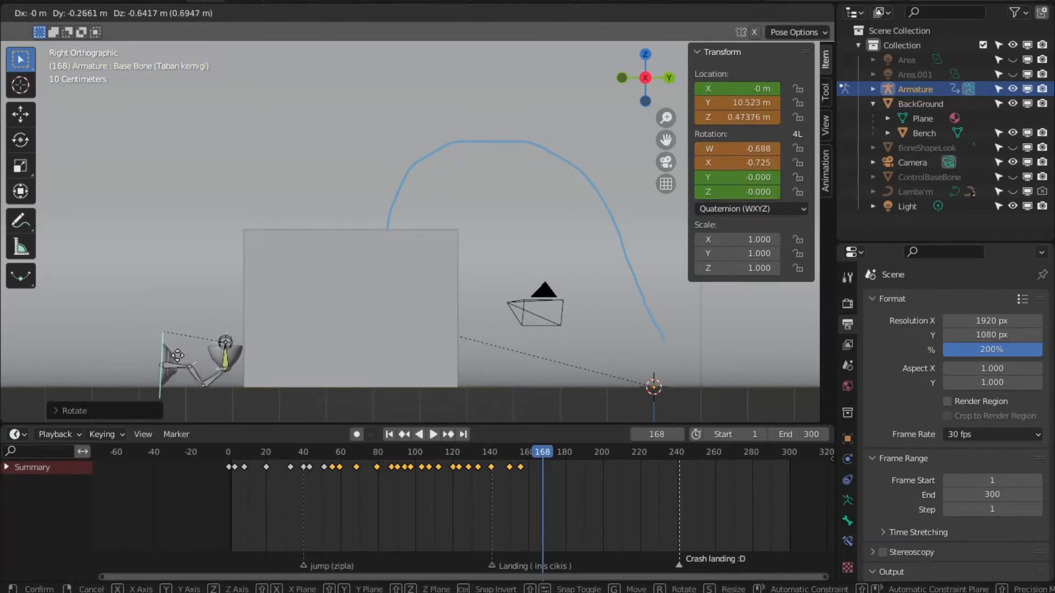
{"action": "left_click", "coordinate": [185, 353]}
{"action": "key", "text": "i"}
{"action": "key", "text": "i"}
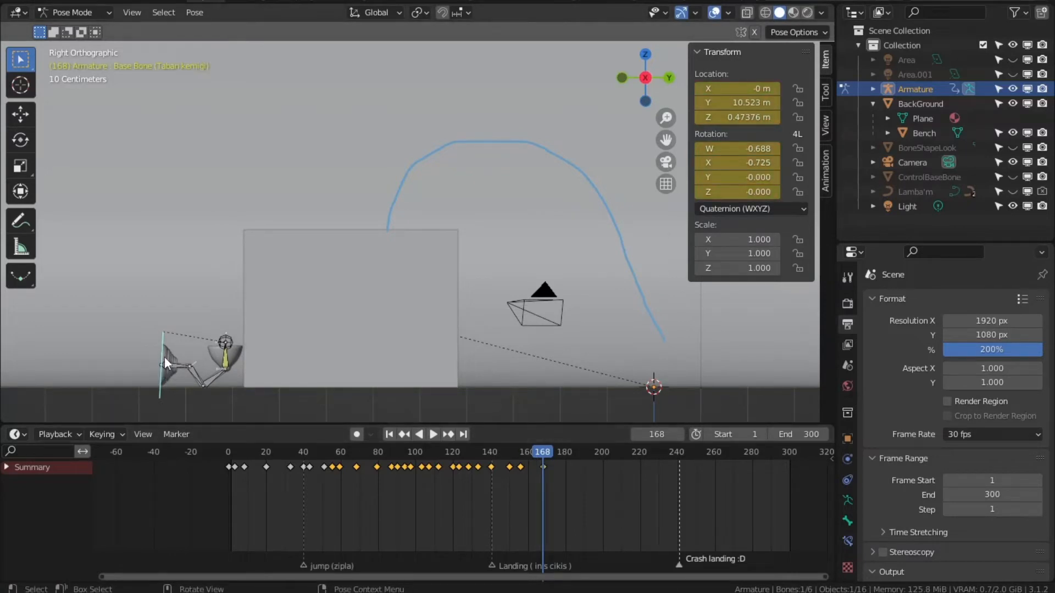
{"action": "key", "text": "r"}
{"action": "left_click", "coordinate": [159, 337]}
{"action": "key", "text": "g"}
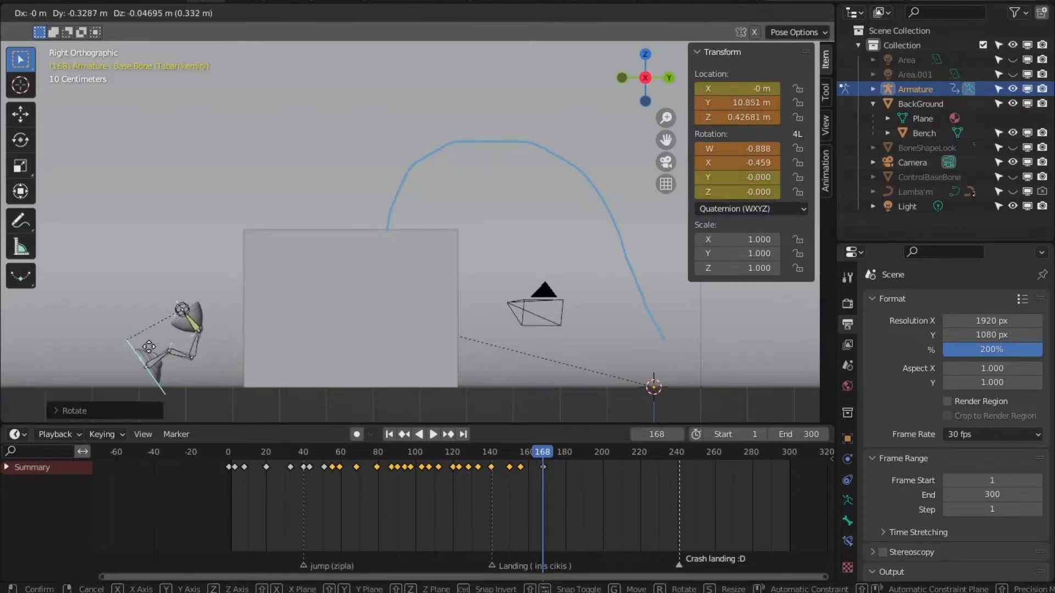
{"action": "left_click", "coordinate": [150, 348]}
{"action": "key", "text": "i"}
At frame 177, swing the base bone to about W -0.987, X -0.163, set it at about Y 11.09 m, Z 0.13 m, and key it.
{"action": "key", "text": "r"}
{"action": "left_click", "coordinate": [165, 295]}
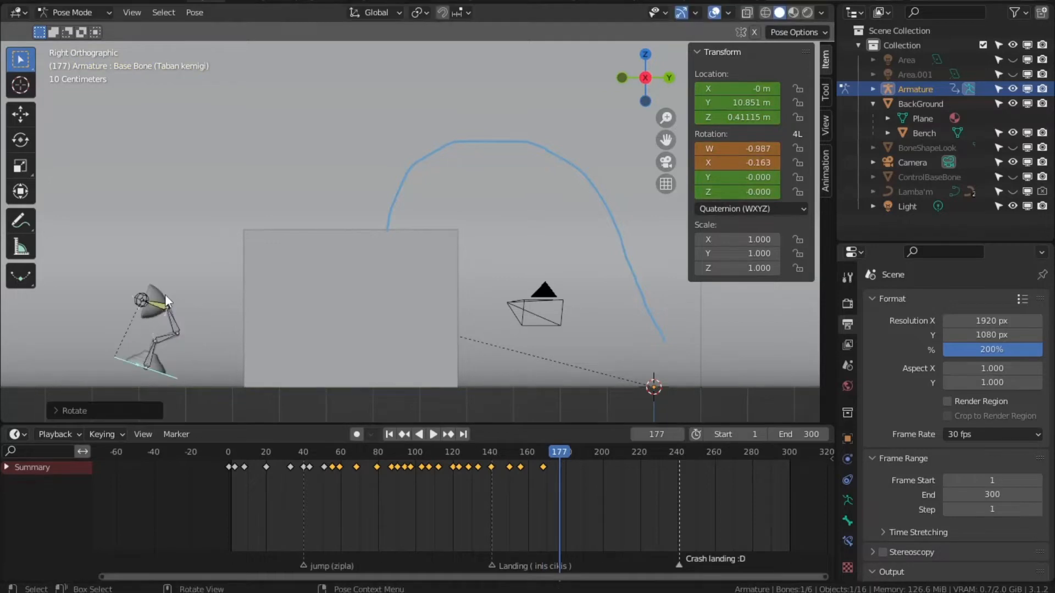
{"action": "key", "text": "g"}
{"action": "left_click", "coordinate": [147, 340]}
{"action": "key", "text": "i"}
{"action": "key", "text": "i"}
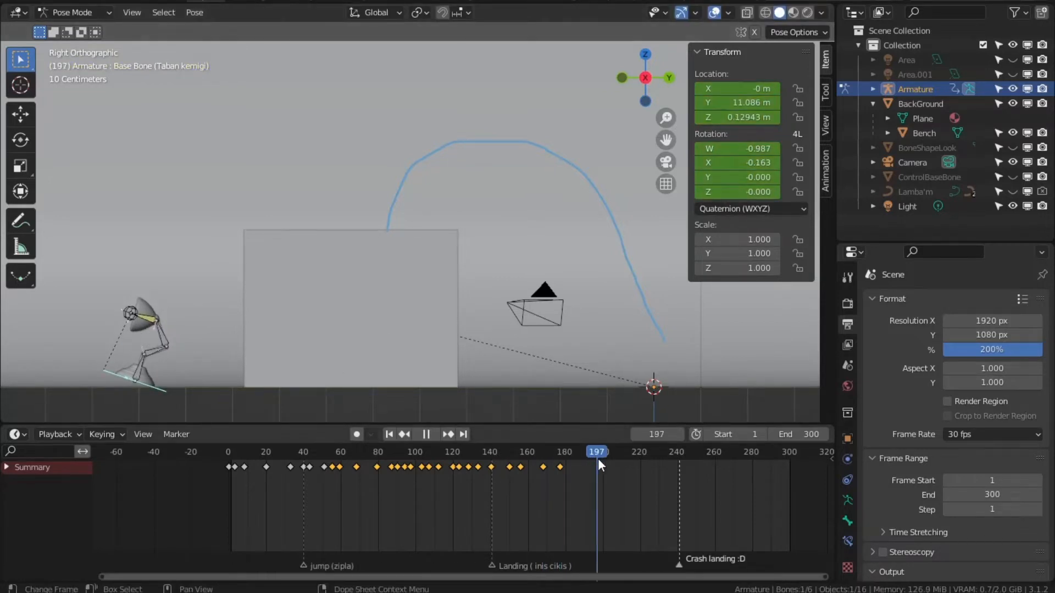
At frame 193, rotate the base bone nearly level, set it on the floor at about Y 11.18 m, Z 0.004 m, and key it.
{"action": "key", "text": "Escape"}
{"action": "key", "text": "r"}
{"action": "left_click", "coordinate": [631, 169]}
{"action": "key", "text": "i"}
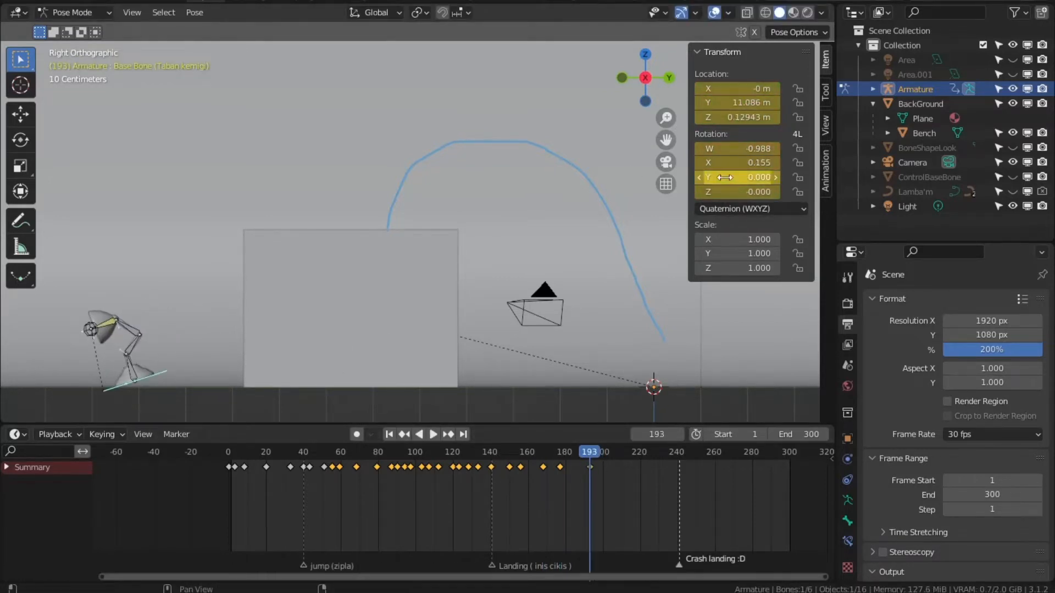
{"action": "key", "text": "r"}
{"action": "key", "text": "Escape"}
{"action": "key", "text": "g"}
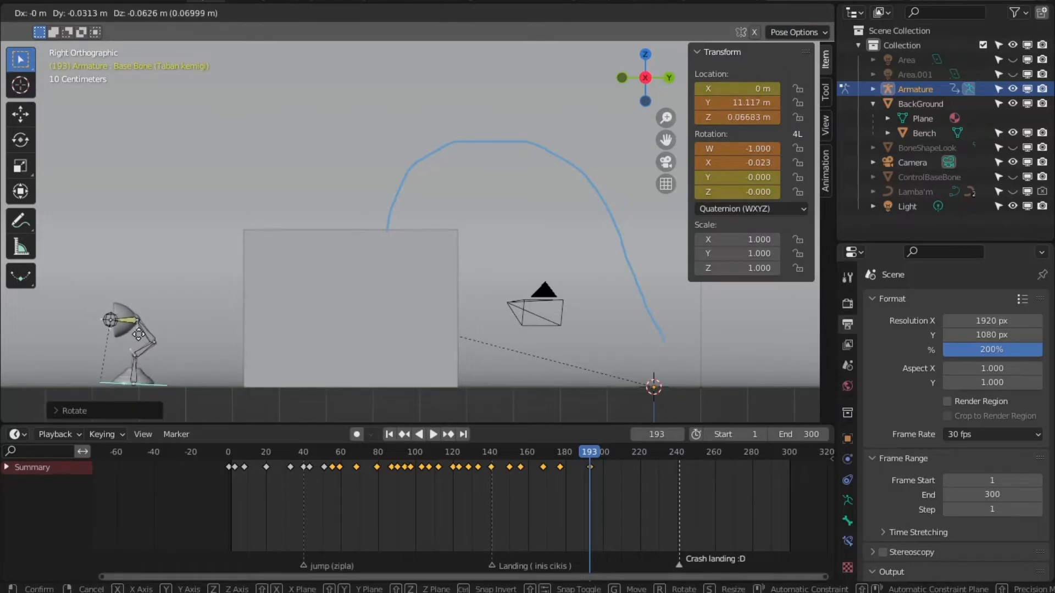
{"action": "left_click", "coordinate": [137, 343]}
At frame 214, tilt the base bone slightly to about W -0.994, X -0.106, move it to about Y 11.20 m, Z 0.08 m, and key it.
{"action": "left_click", "coordinate": [628, 455]}
{"action": "key", "text": "space"}
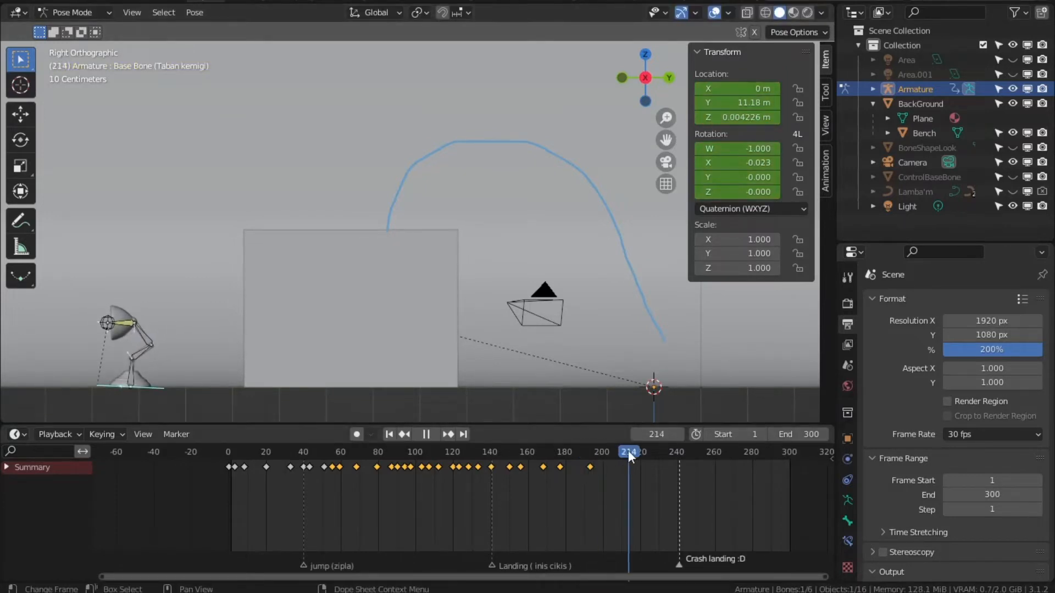
{"action": "key", "text": "r"}
{"action": "left_click", "coordinate": [143, 332]}
{"action": "key", "text": "g"}
{"action": "left_click", "coordinate": [143, 333]}
{"action": "key", "text": "i"}
{"action": "key", "text": "i"}
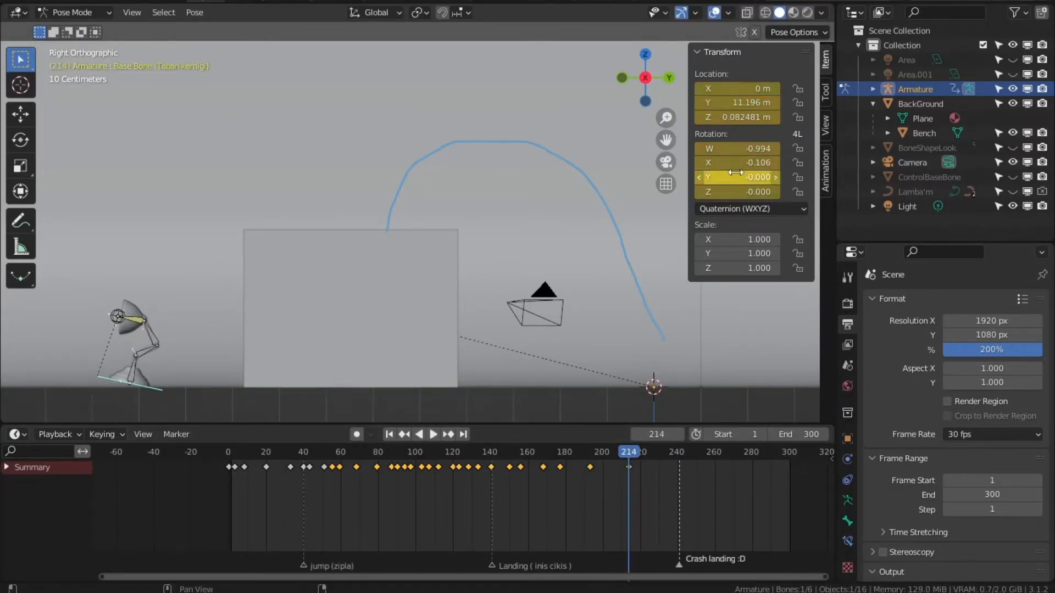
Level the base bone at frame 214 to about X -0.012, settle it at about Y 11.21 m, Z 0.02 m, and re-key it.
{"action": "left_click", "coordinate": [118, 319]}
{"action": "left_click", "coordinate": [143, 356]}
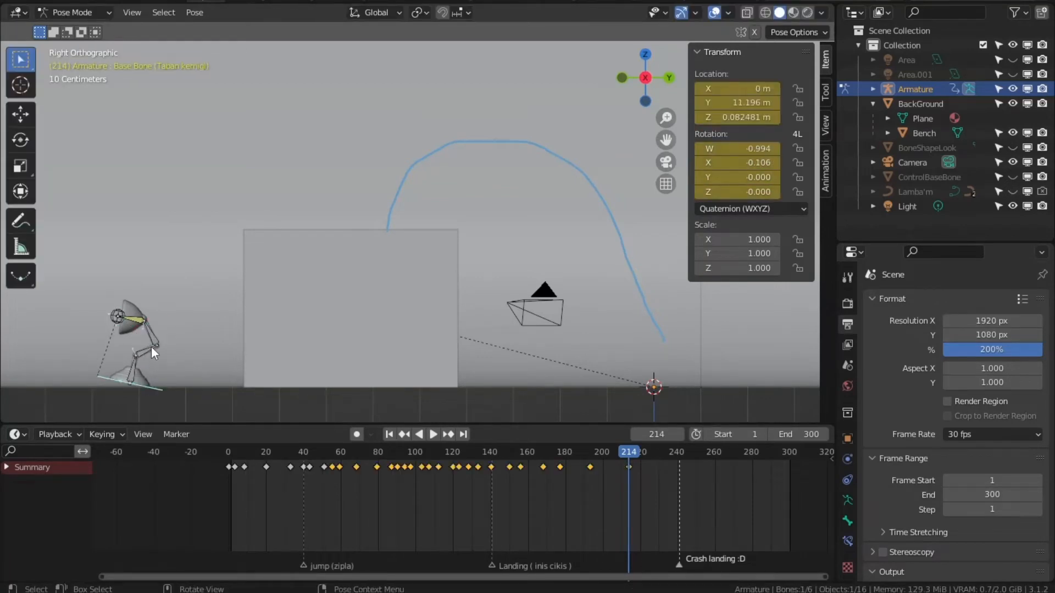
{"action": "key", "text": "r"}
{"action": "left_click", "coordinate": [145, 342]}
{"action": "key", "text": "g"}
{"action": "left_click", "coordinate": [140, 347]}
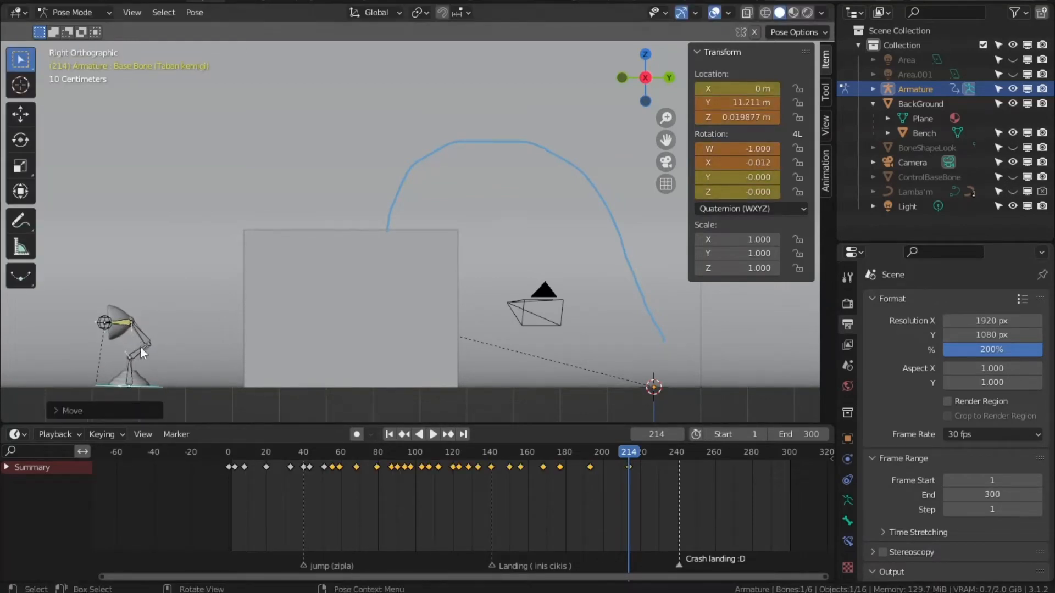
{"action": "key", "text": "i"}
{"action": "key", "text": "i"}
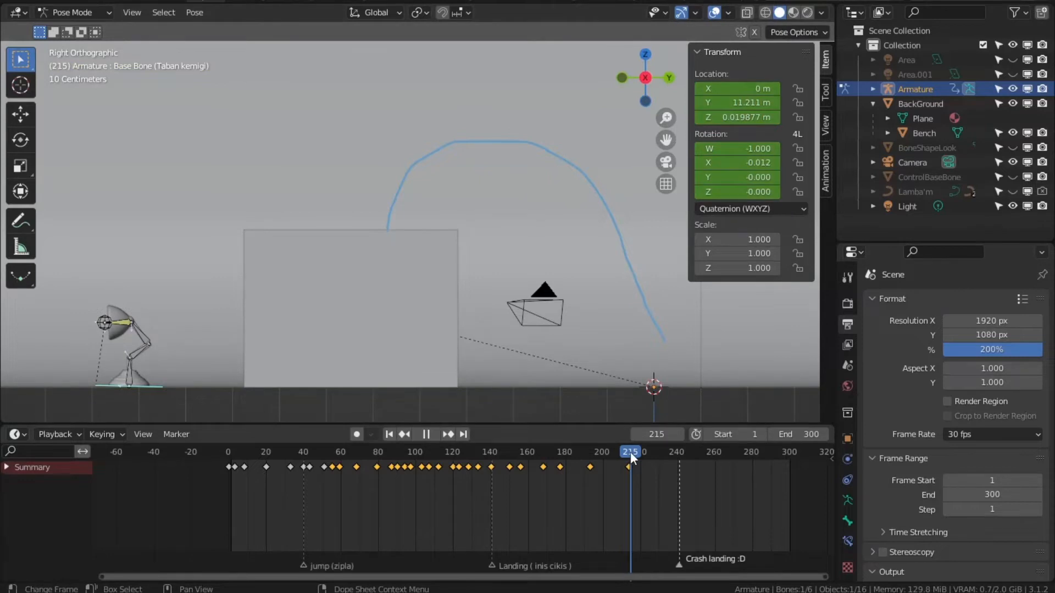
Play back the whole animation and examine the lamp's jump, fall and landing from a perspective angle.
{"action": "key", "text": "space"}
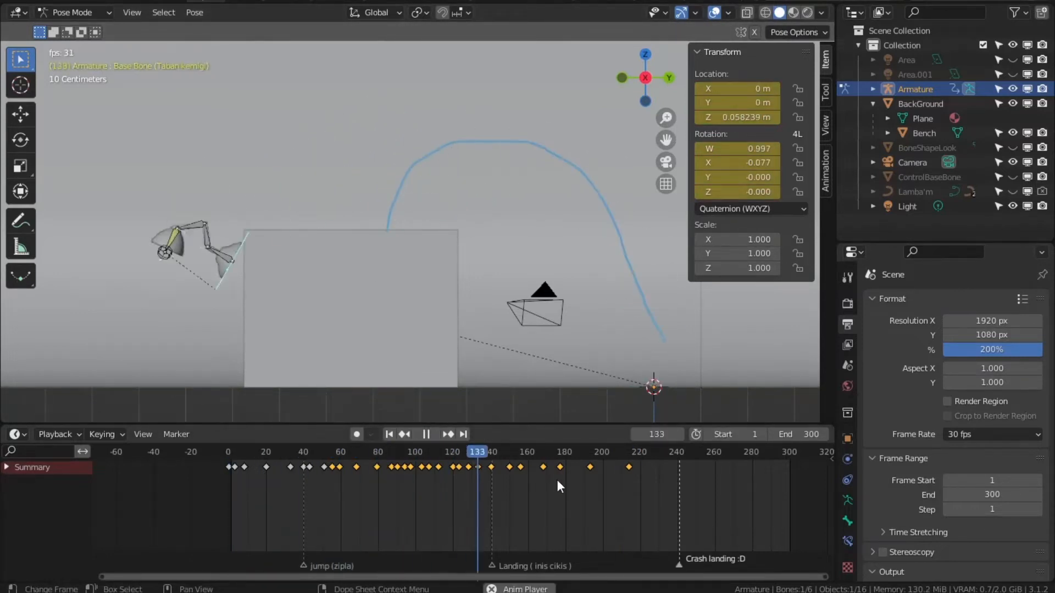
{"action": "middle_click_drag", "start_coordinate": [502, 196], "coordinate": [503, 213]}
{"action": "key", "text": "d"}
{"action": "mouse_move", "coordinate": [653, 332]}
{"action": "left_mouse_down"}
{"action": "mouse_move", "coordinate": [391, 210]}
{"action": "mouse_move", "coordinate": [388, 231]}
{"action": "left_mouse_up"}
Activate the Annotate tool and open the settings of the Note layer.
{"action": "left_click", "coordinate": [22, 218]}
{"action": "left_click_drag", "start_coordinate": [97, 32], "coordinate": [95, 31]}
{"action": "left_click", "coordinate": [94, 31]}
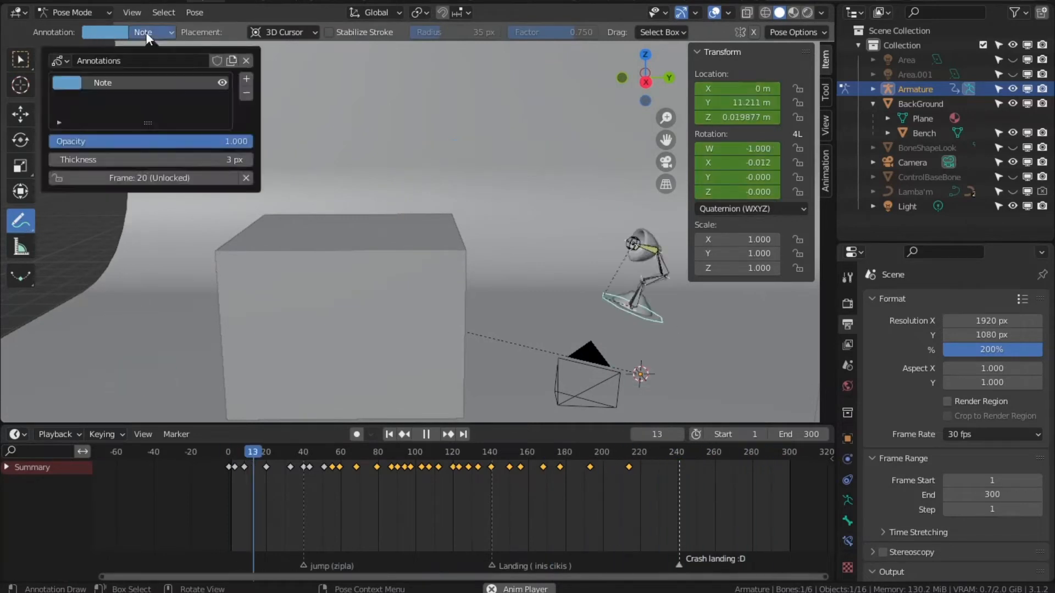
{"action": "right_click", "coordinate": [26, 227]}
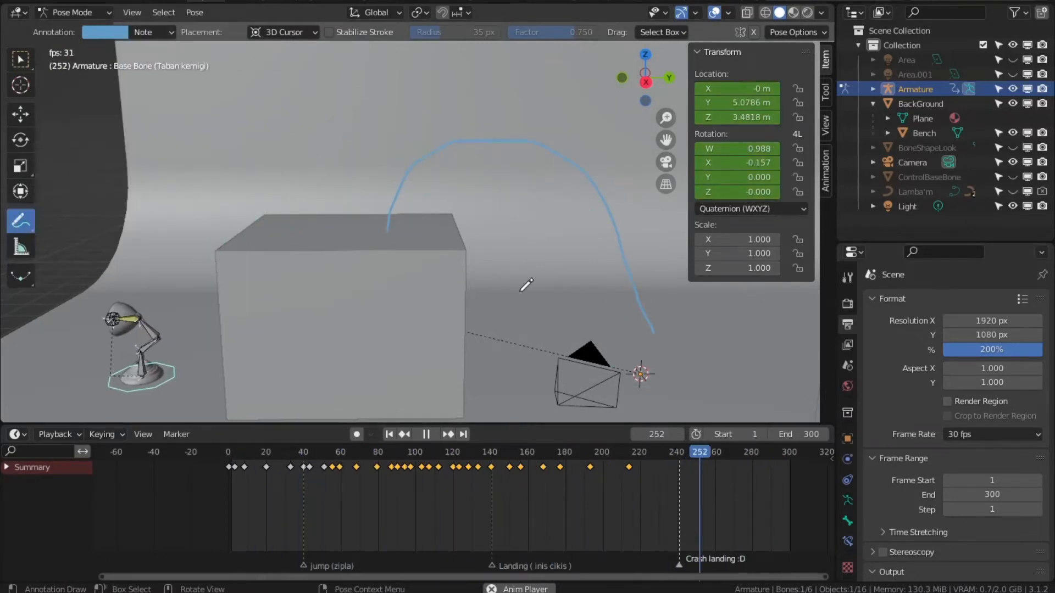
Stop playback at frame 12, draw a short looped annotation stroke beside the scene, and return to the selection tool.
{"action": "left_click", "coordinate": [426, 435]}
{"action": "scroll", "coordinate": [499, 356], "scroll_direction": "down", "scroll_amount": 6}
{"action": "middle_click_drag", "start_coordinate": [499, 356], "coordinate": [469, 208]}
{"action": "left_click_drag", "start_coordinate": [581, 319], "coordinate": [651, 365]}
{"action": "scroll", "coordinate": [520, 279], "scroll_direction": "down", "scroll_amount": 2}
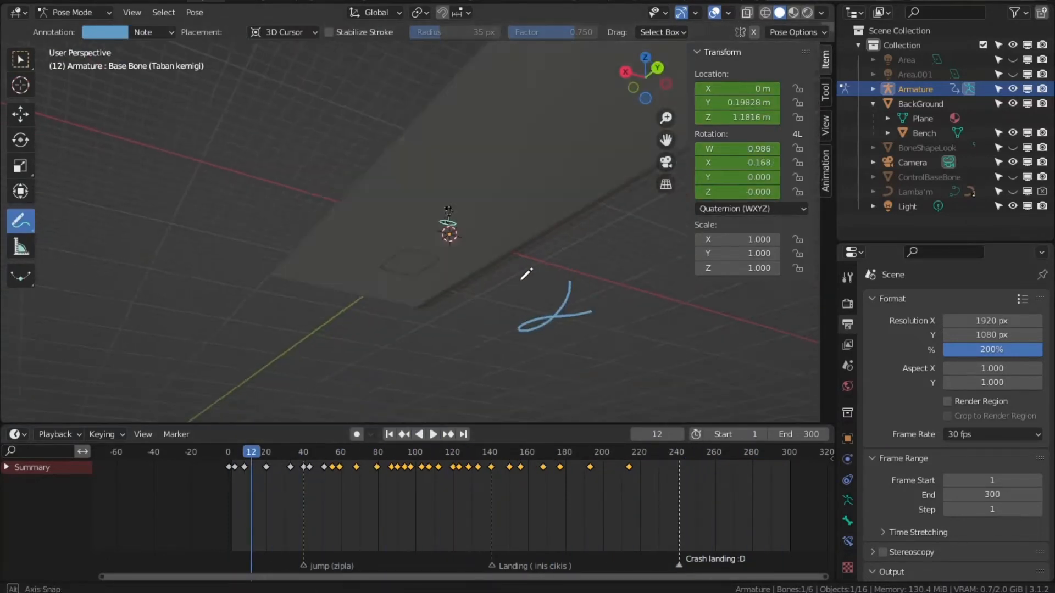
{"action": "middle_click_drag", "start_coordinate": [521, 279], "coordinate": [603, 319]}
{"action": "left_click", "coordinate": [20, 59]}
{"action": "scroll", "coordinate": [452, 197], "scroll_direction": "up", "scroll_amount": 3}
{"action": "scroll", "coordinate": [450, 301], "scroll_direction": "up", "scroll_amount": 3}
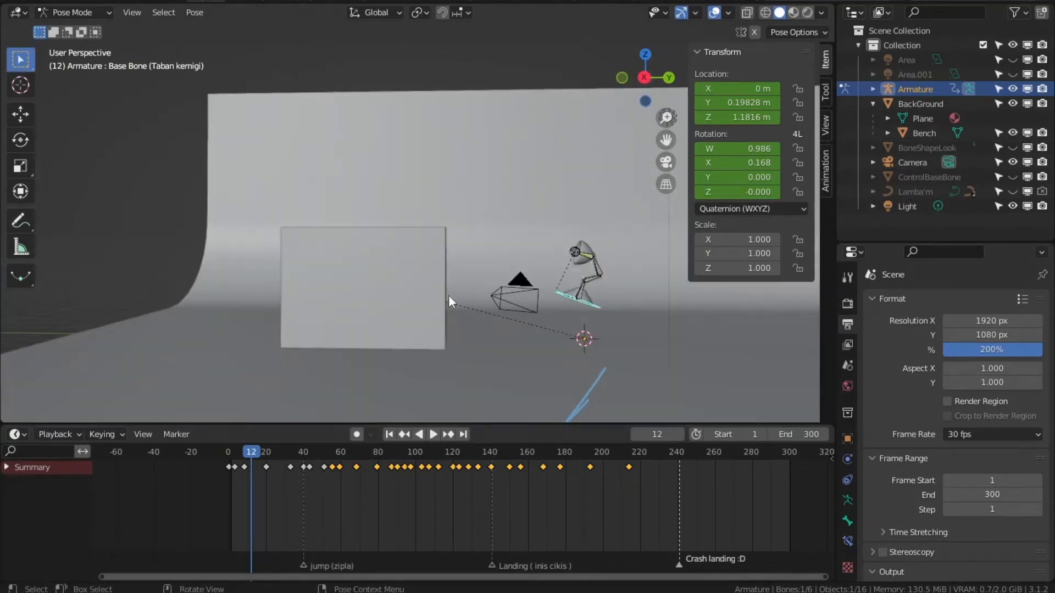
At frame 0, lower the Look Bone to about Y -0.354 m, Z 0.864 m in right orthographic view and key it.
{"action": "left_click_drag", "start_coordinate": [259, 450], "coordinate": [228, 452]}
{"action": "scroll", "coordinate": [564, 265], "scroll_direction": "up", "scroll_amount": 1}
{"action": "key", "text": "KP_3"}
{"action": "scroll", "coordinate": [687, 386], "scroll_direction": "up", "scroll_amount": 3}
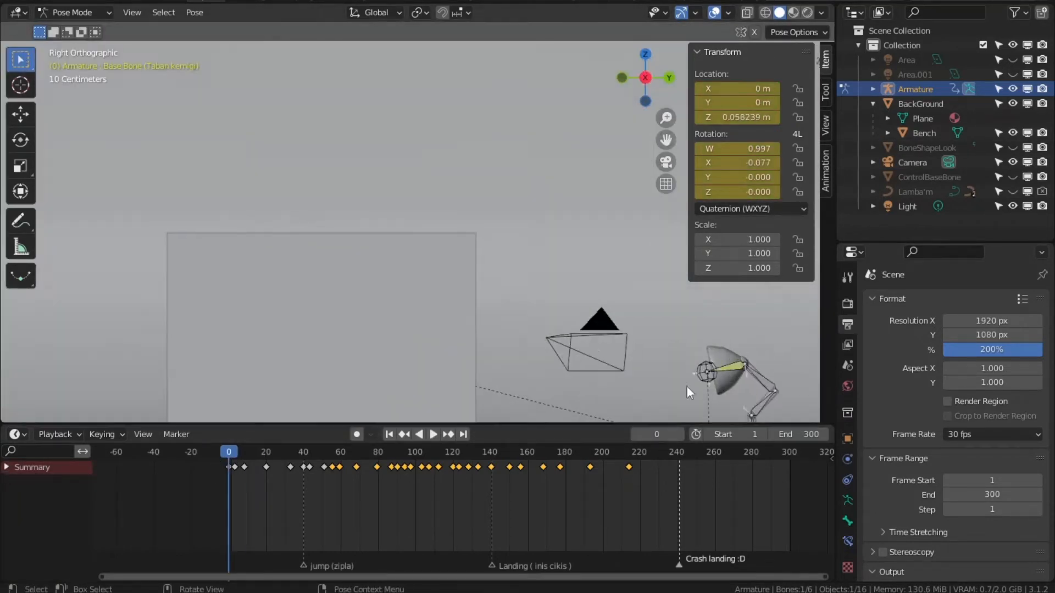
{"action": "scroll", "coordinate": [687, 385], "scroll_direction": "down", "scroll_amount": 1}
{"action": "left_click", "coordinate": [659, 347]}
{"action": "middle_click_drag", "start_coordinate": [476, 355], "coordinate": [312, 288], "text": "shift"}
{"action": "scroll", "coordinate": [518, 356], "scroll_direction": "up", "scroll_amount": 3}
{"action": "scroll", "coordinate": [514, 346], "scroll_direction": "down", "scroll_amount": 2}
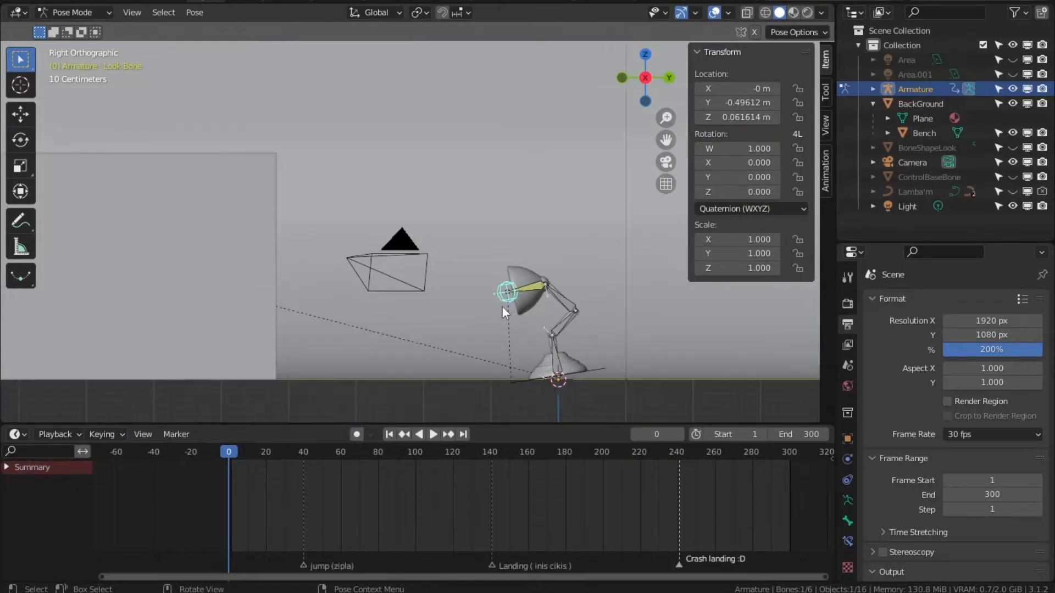
{"action": "key", "text": "g"}
{"action": "left_click", "coordinate": [483, 352]}
{"action": "key", "text": "i"}
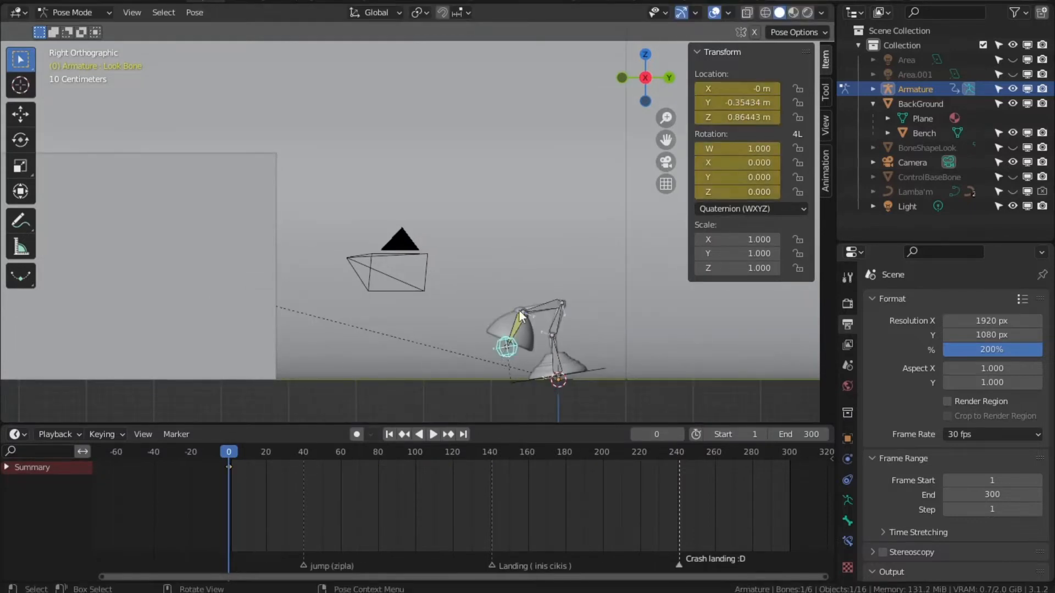
Swing the Look Bone back, away from the box, at frame 6 and key its pose.
{"action": "left_click_drag", "start_coordinate": [229, 454], "coordinate": [271, 458]}
{"action": "key", "text": "g"}
{"action": "left_click", "coordinate": [583, 317]}
{"action": "key", "text": "i"}
Raise the Look Bone ahead of the airborne lamp at frame 23, about Y 0.466 m, Z -0.133 m, and key it.
{"action": "scroll", "coordinate": [417, 102], "scroll_direction": "down", "scroll_amount": 2}
{"action": "key", "text": "g"}
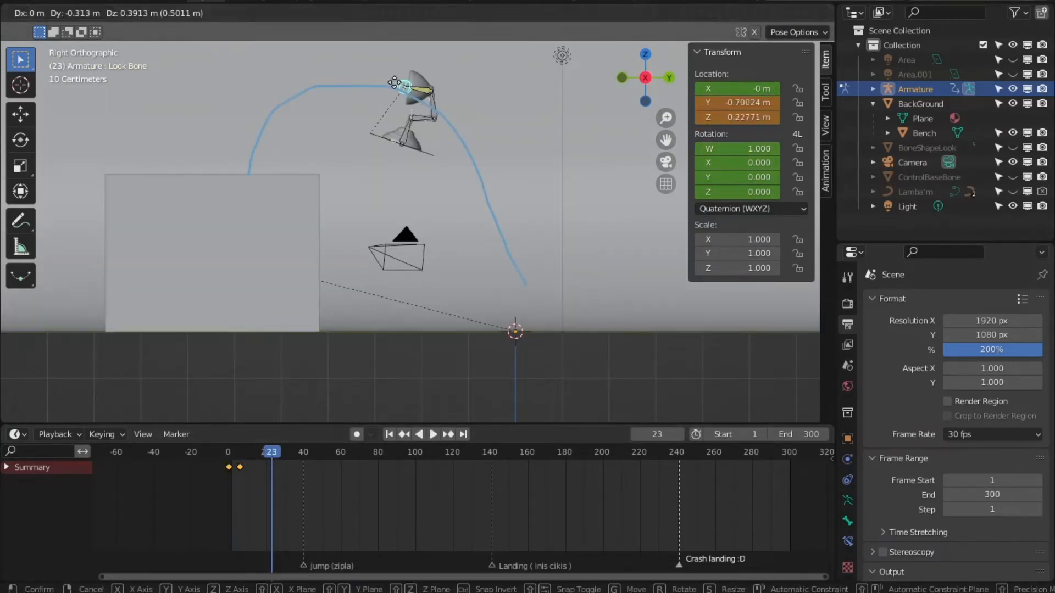
{"action": "left_click", "coordinate": [360, 58]}
{"action": "key", "text": "i"}
{"action": "key", "text": "i"}
Swing the Look Bone back and down behind the lamp at frame 32 and key its pose.
{"action": "left_click", "coordinate": [222, 455]}
{"action": "left_click_drag", "start_coordinate": [222, 453], "coordinate": [289, 470]}
{"action": "scroll", "coordinate": [305, 103], "scroll_direction": "down", "scroll_amount": 2}
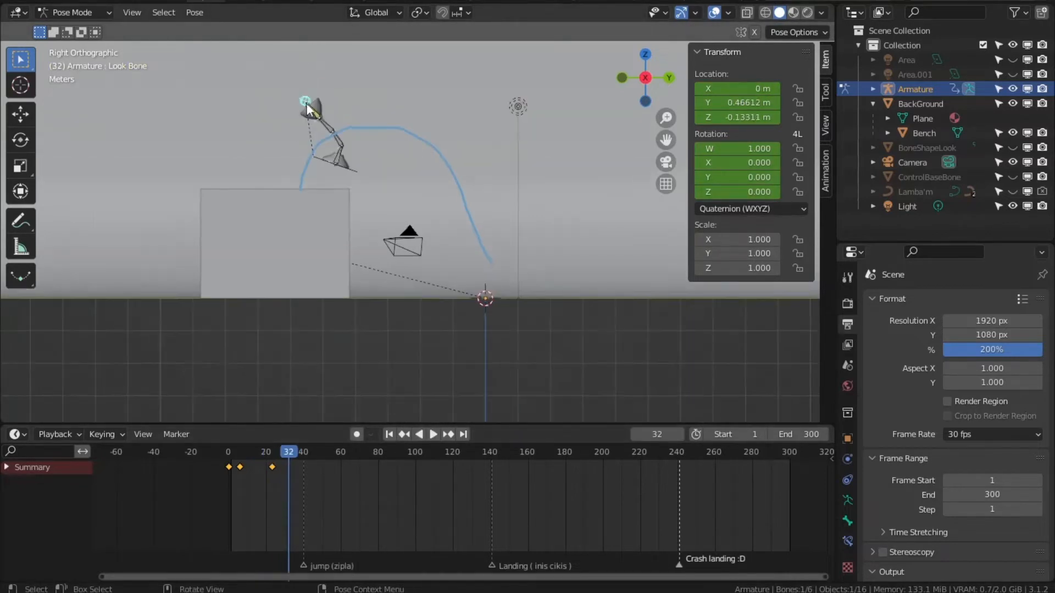
{"action": "scroll", "coordinate": [308, 107], "scroll_direction": "up", "scroll_amount": 1}
{"action": "key", "text": "KP_Decimal"}
{"action": "scroll", "coordinate": [362, 231], "scroll_direction": "down", "scroll_amount": 3}
{"action": "middle_click_drag", "start_coordinate": [419, 288], "coordinate": [368, 241], "text": "shift"}
{"action": "key", "text": "g"}
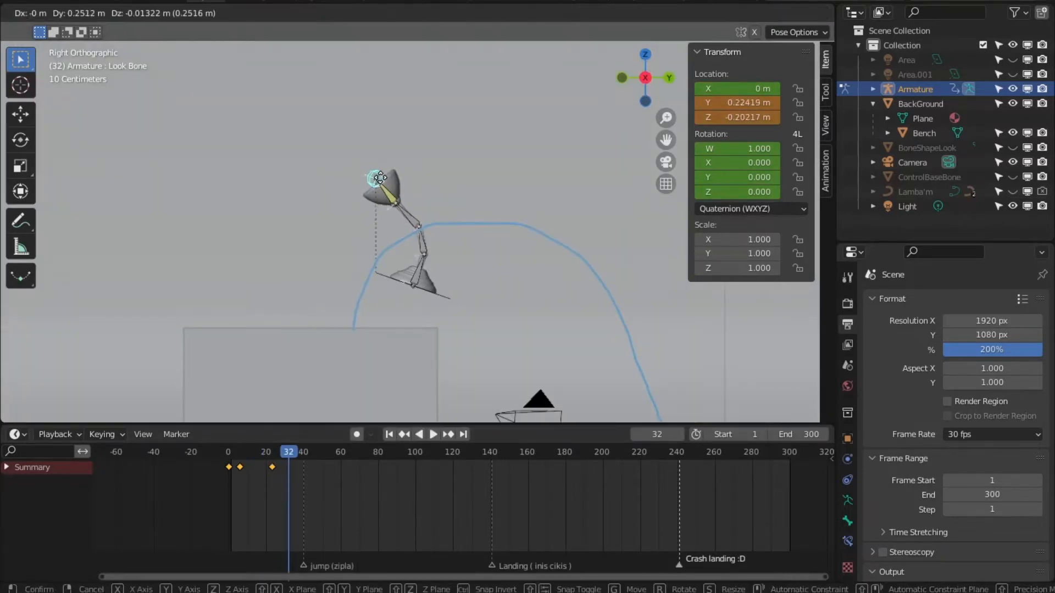
{"action": "left_click", "coordinate": [475, 282]}
{"action": "key", "text": "i"}
Lower the Look Bone in front of the lamp at frame 42 and key its pose.
{"action": "left_click_drag", "start_coordinate": [286, 453], "coordinate": [307, 449]}
{"action": "key", "text": "g"}
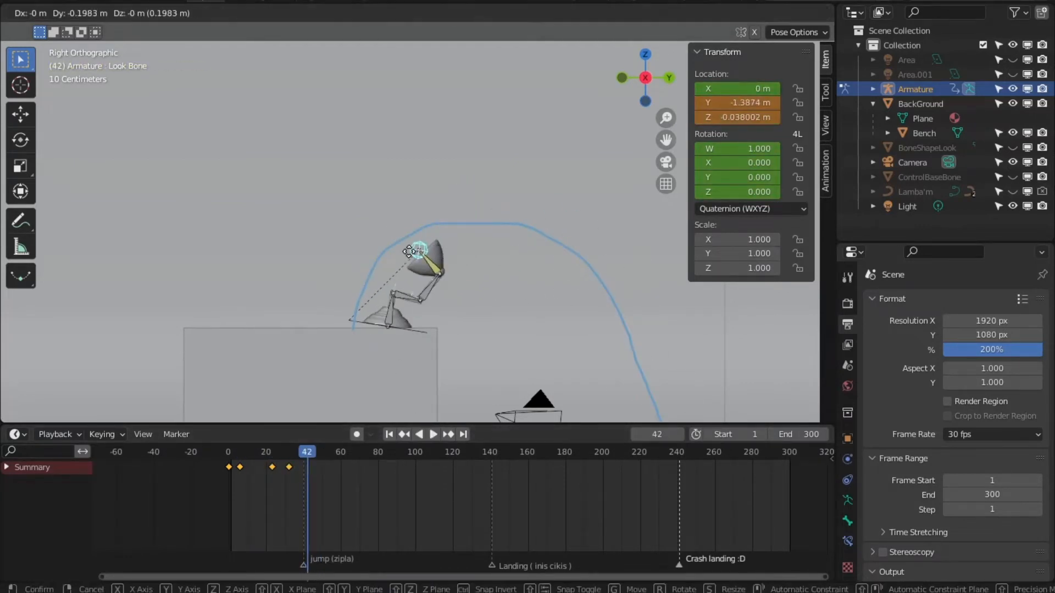
{"action": "left_click", "coordinate": [377, 299]}
{"action": "key", "text": "i"}
Move the Look Bone up behind the lamp at frame 52, about Y -2.35 m, Z 0.181 m, and key it.
{"action": "left_click", "coordinate": [326, 449]}
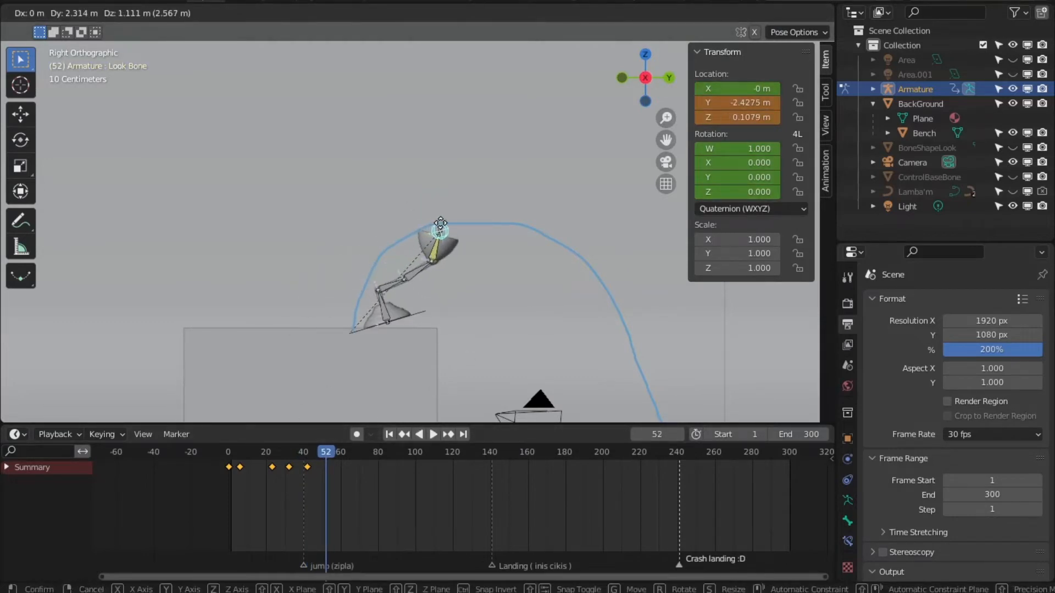
{"action": "left_click", "coordinate": [438, 228]}
{"action": "key", "text": "i"}
Shift all of the Base Bone's keyframes after frame 50 about 17 frames later.
{"action": "left_click_drag", "start_coordinate": [305, 455], "coordinate": [748, 478]}
{"action": "left_click", "coordinate": [388, 356]}
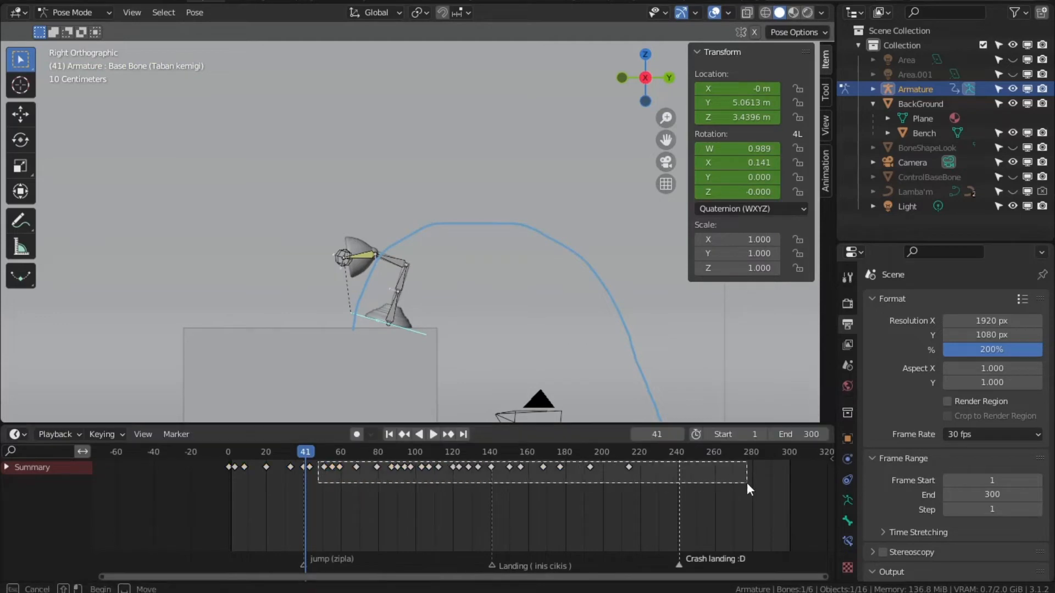
{"action": "key", "text": "g"}
{"action": "left_click", "coordinate": [752, 464]}
Play back the first jump and the pause on the box to examine the retimed motion.
{"action": "left_click_drag", "start_coordinate": [306, 453], "coordinate": [244, 459]}
{"action": "left_click", "coordinate": [434, 434]}
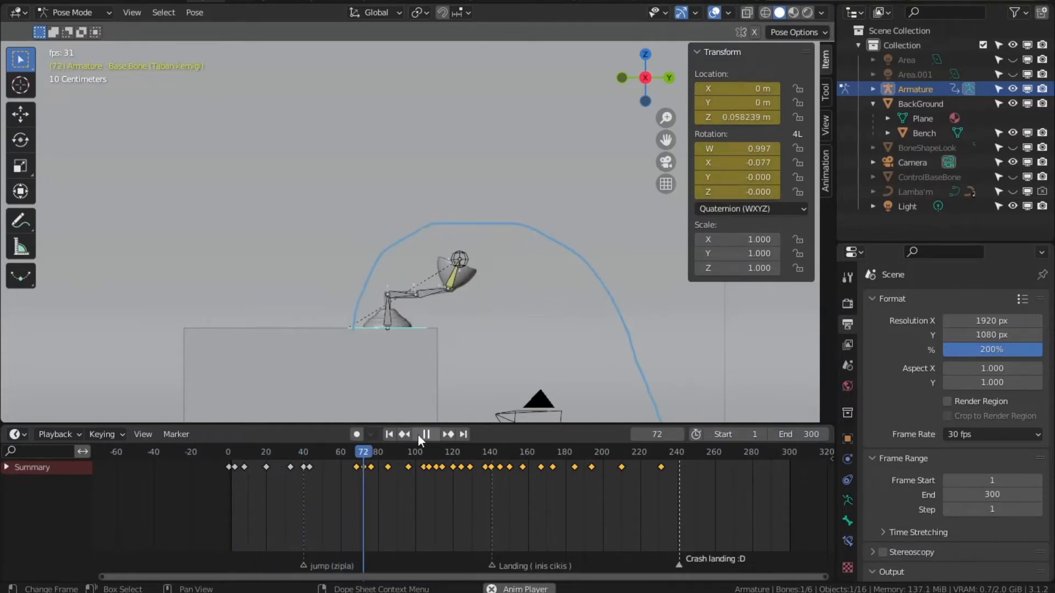
{"action": "left_click", "coordinate": [355, 454]}
{"action": "key", "text": "space"}
{"action": "mouse_move", "coordinate": [383, 450]}
{"action": "left_mouse_down"}
{"action": "mouse_move", "coordinate": [324, 459]}
{"action": "mouse_move", "coordinate": [375, 467]}
{"action": "left_mouse_up"}
{"action": "key", "text": "space"}
Try keying the Look Bone at frame 75, raised to about Y 0.336 m, Z -0.225 m, and play back the result.
{"action": "mouse_move", "coordinate": [355, 455]}
{"action": "left_mouse_down"}
{"action": "mouse_move", "coordinate": [346, 459]}
{"action": "mouse_move", "coordinate": [383, 466]}
{"action": "mouse_move", "coordinate": [360, 465]}
{"action": "mouse_move", "coordinate": [369, 464]}
{"action": "left_mouse_up"}
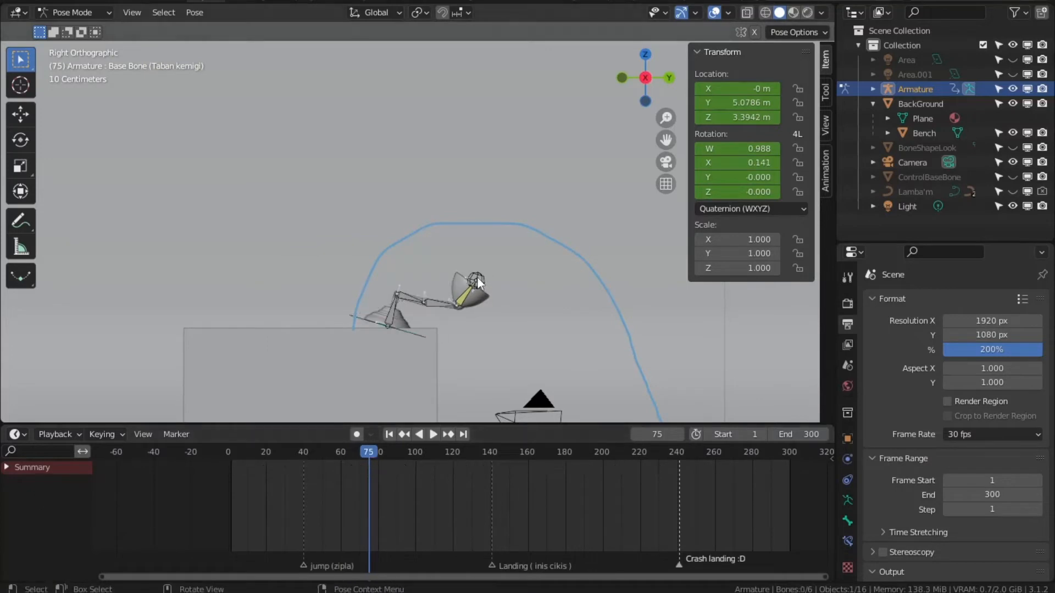
{"action": "key", "text": "g"}
{"action": "left_click", "coordinate": [348, 223]}
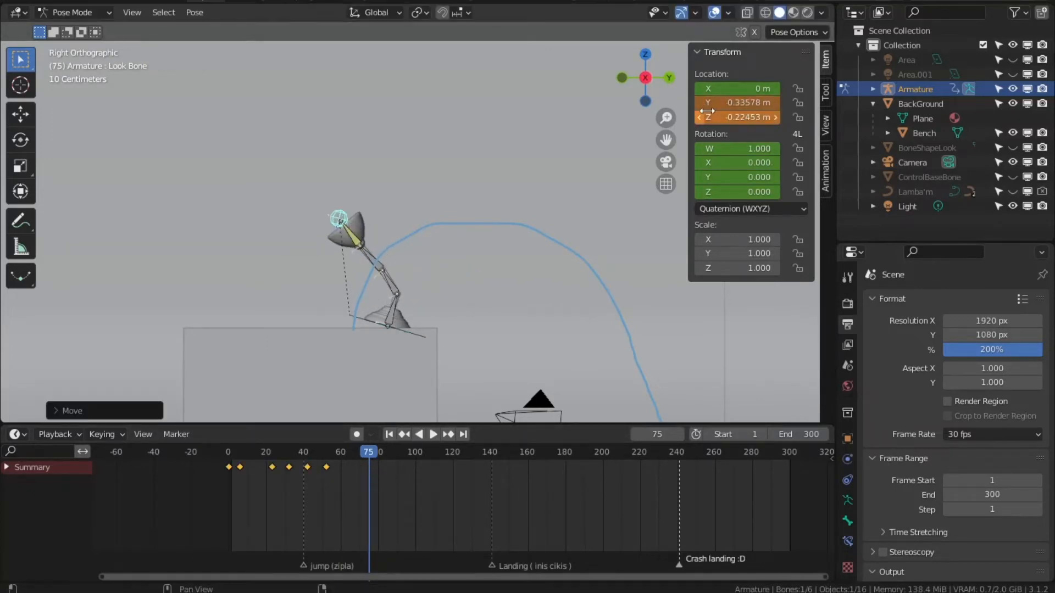
{"action": "key", "text": "i"}
{"action": "key", "text": "i"}
{"action": "left_click", "coordinate": [230, 454]}
{"action": "left_click", "coordinate": [433, 434]}
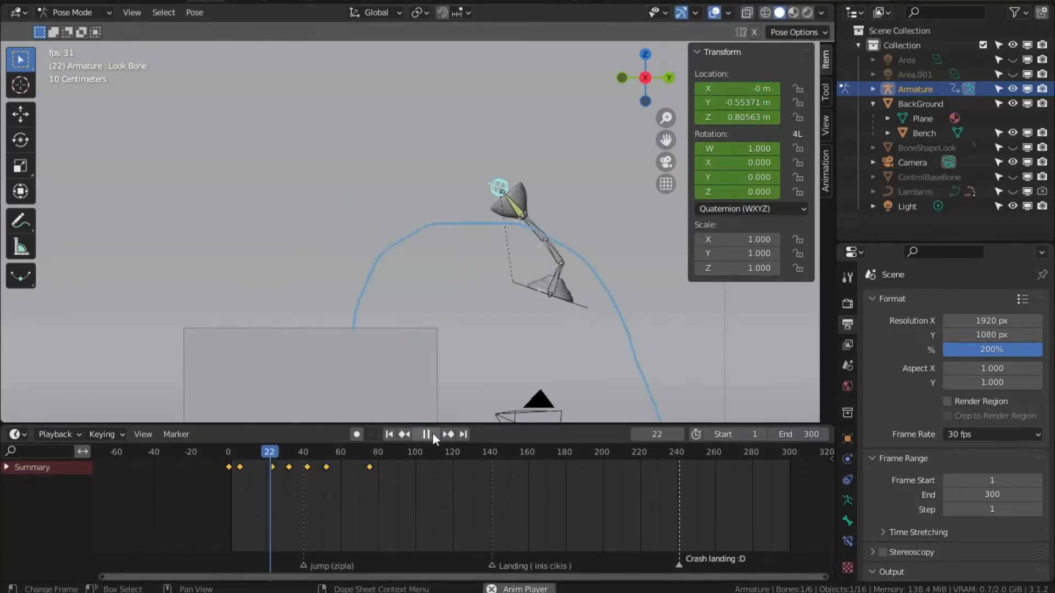
At frame 82, move the Look Bone ahead of the lamp to about Y 0.539 m, Z 0.652 m and key it.
{"action": "left_click_drag", "start_coordinate": [429, 454], "coordinate": [389, 461]}
{"action": "left_click", "coordinate": [382, 460]}
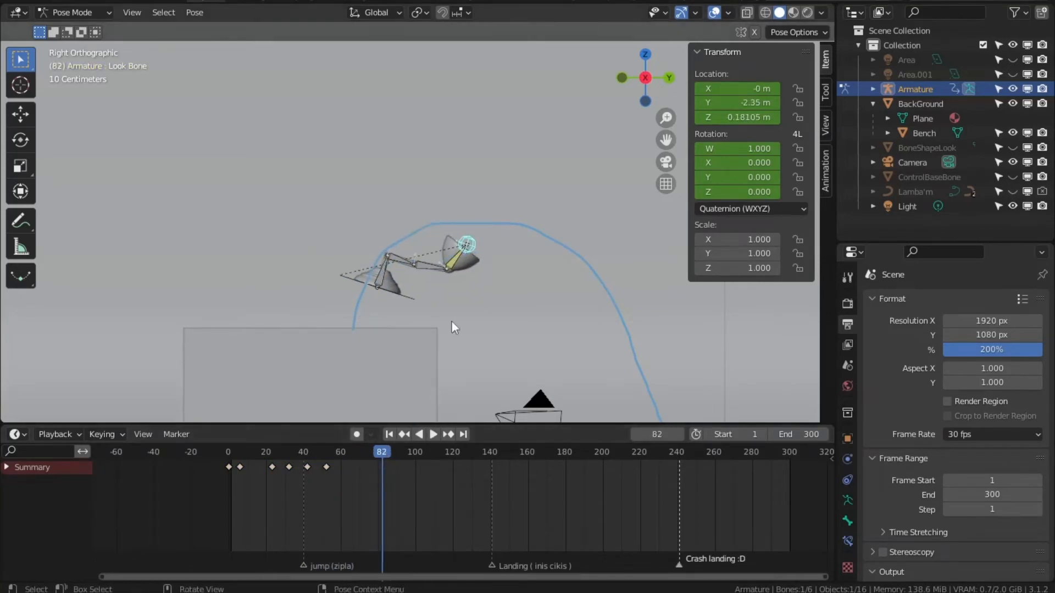
{"action": "key", "text": "g"}
{"action": "left_click", "coordinate": [298, 216]}
{"action": "key", "text": "i"}
{"action": "key", "text": "i"}
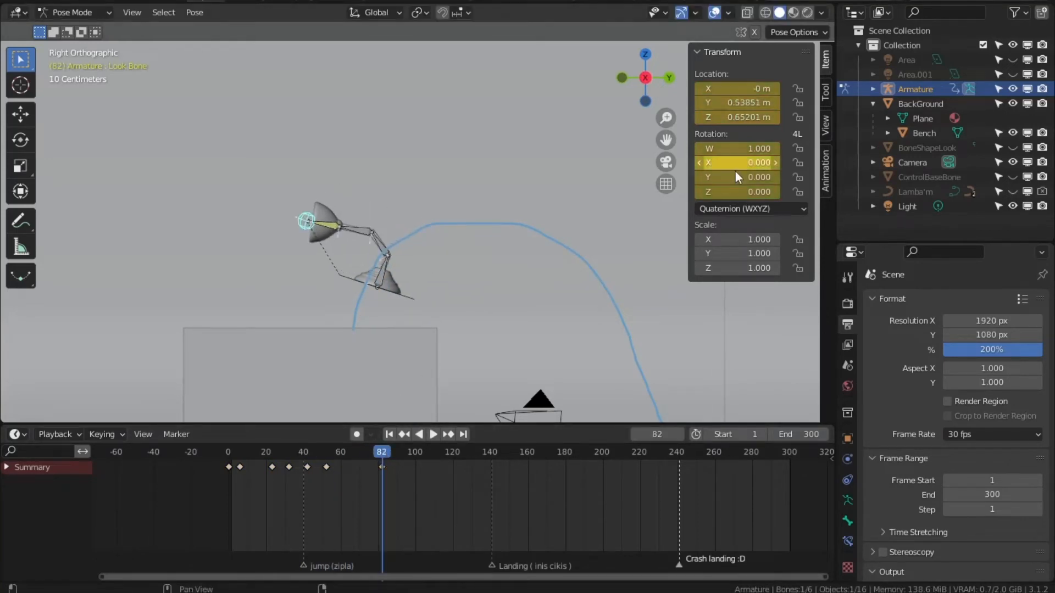
At frame 91, set the Look Bone's pose to about Y -0.736 m, Z 0.165 m without rotation and key it.
{"action": "left_click_drag", "start_coordinate": [258, 449], "coordinate": [400, 486]}
{"action": "key", "text": "g"}
{"action": "left_click", "coordinate": [450, 363]}
{"action": "key", "text": "r"}
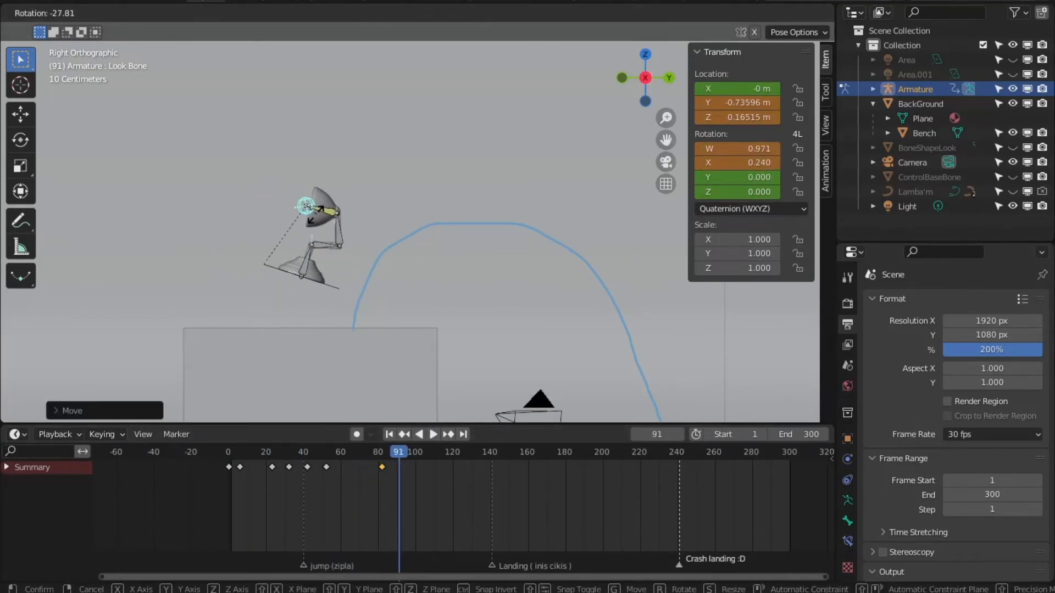
{"action": "right_click", "coordinate": [444, 382]}
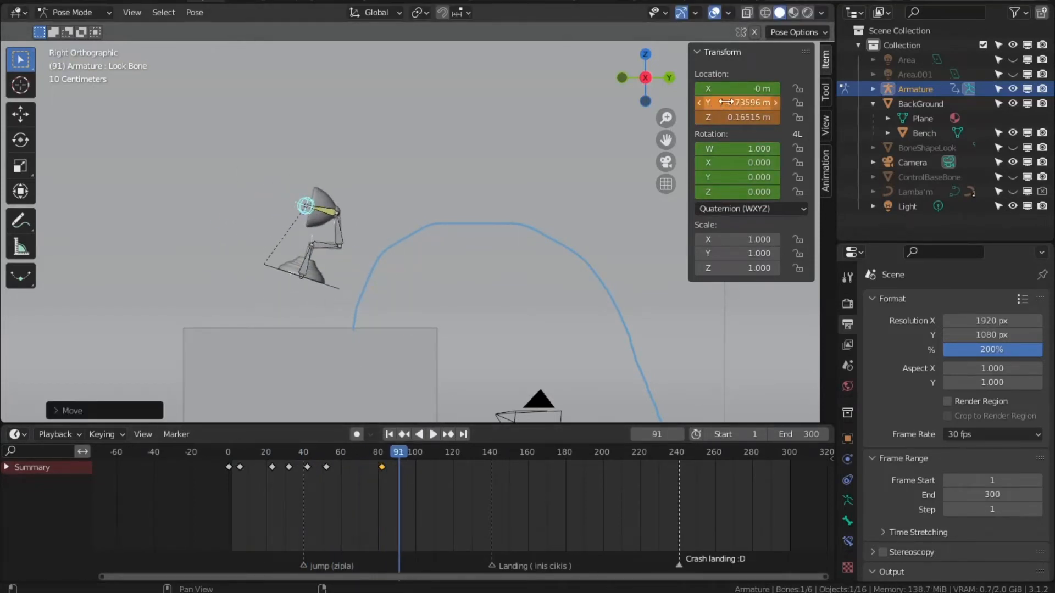
{"action": "key", "text": "i"}
Drop the Look Bone to about Y -1.386 m, Z 0.861 m at frame 102 and key it.
{"action": "left_click_drag", "start_coordinate": [398, 456], "coordinate": [420, 470]}
{"action": "key", "text": "g"}
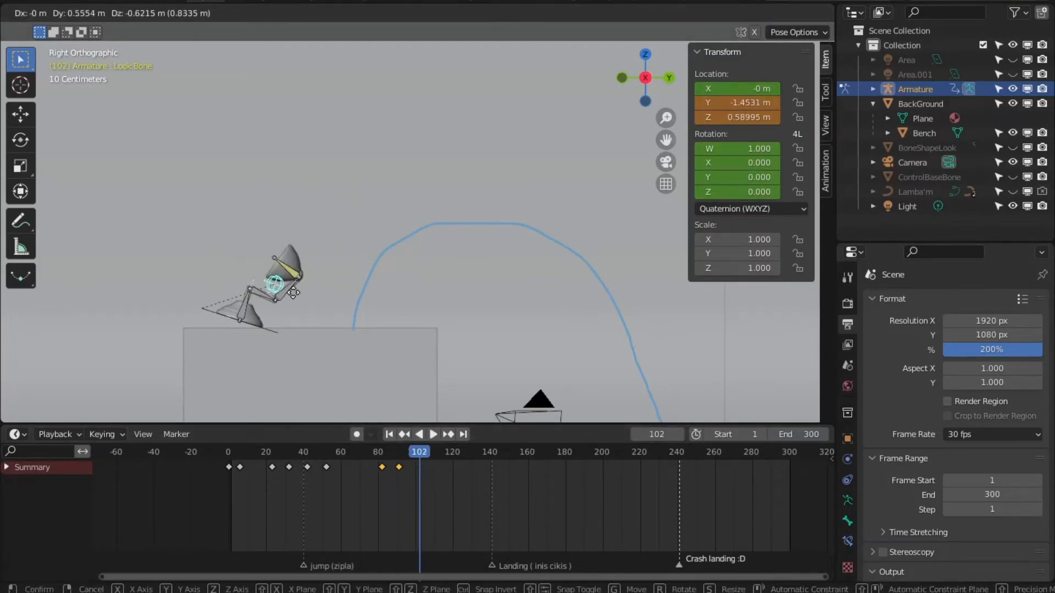
{"action": "left_click", "coordinate": [267, 297]}
{"action": "key", "text": "i"}
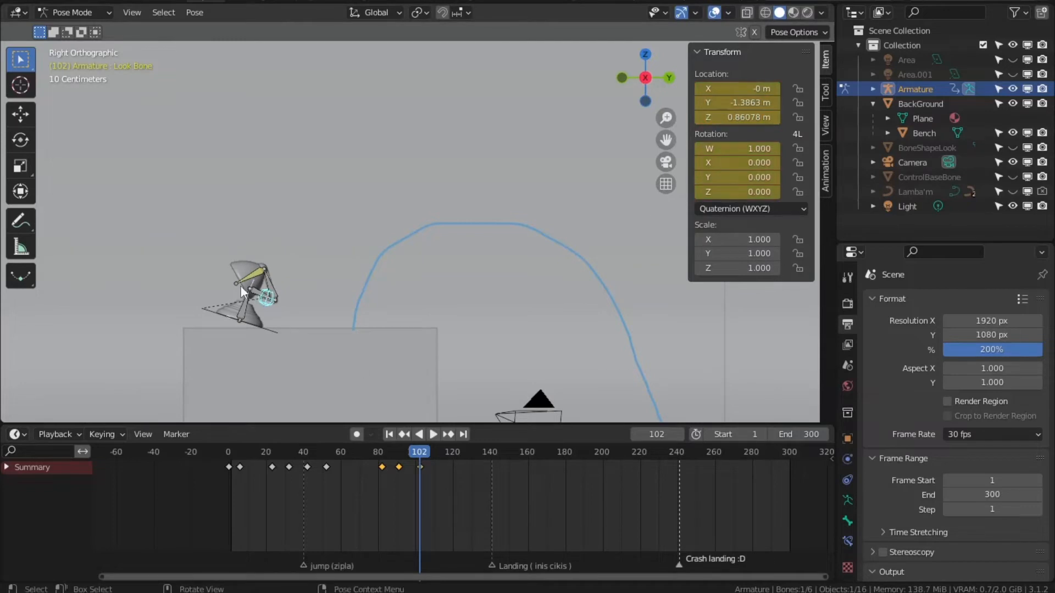
Place the Look Bone ahead of the lamp at frame 117, about Y 0.720 m, Z 0.612 m, and key it.
{"action": "key", "text": "space"}
{"action": "mouse_move", "coordinate": [440, 458]}
{"action": "left_mouse_down"}
{"action": "mouse_move", "coordinate": [458, 464]}
{"action": "mouse_move", "coordinate": [456, 454]}
{"action": "left_mouse_up"}
{"action": "key", "text": "g"}
{"action": "left_click", "coordinate": [140, 287]}
{"action": "key", "text": "g"}
{"action": "left_click", "coordinate": [126, 282]}
{"action": "key", "text": "i"}
At frame 121, raise the Look Bone to about Y -0.486 m, Z -0.158 m without rotating it and key it.
{"action": "key", "text": "r"}
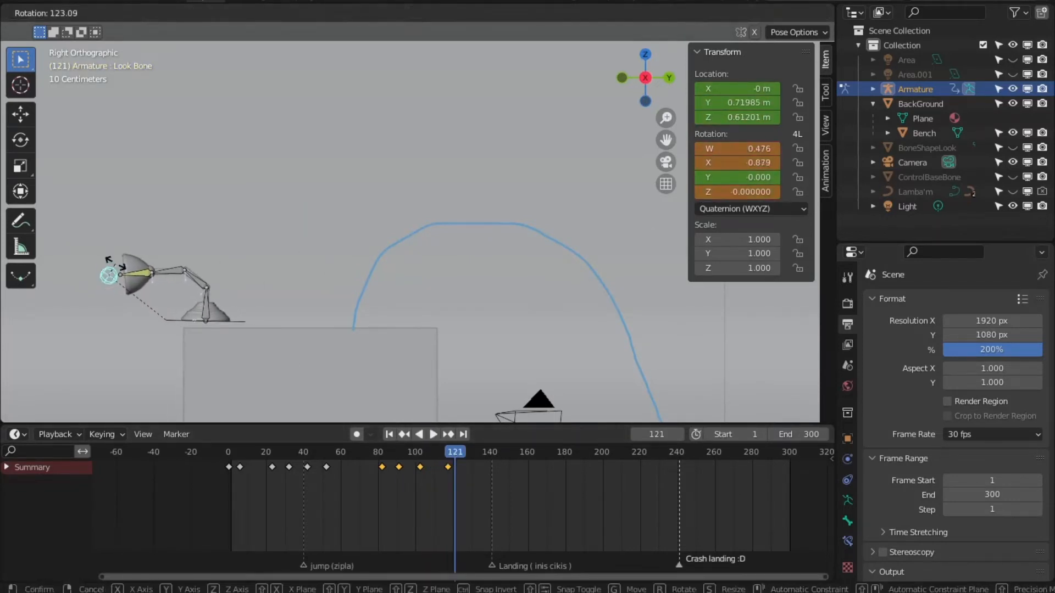
{"action": "key", "text": "Escape"}
{"action": "key", "text": "g"}
{"action": "left_click", "coordinate": [190, 231]}
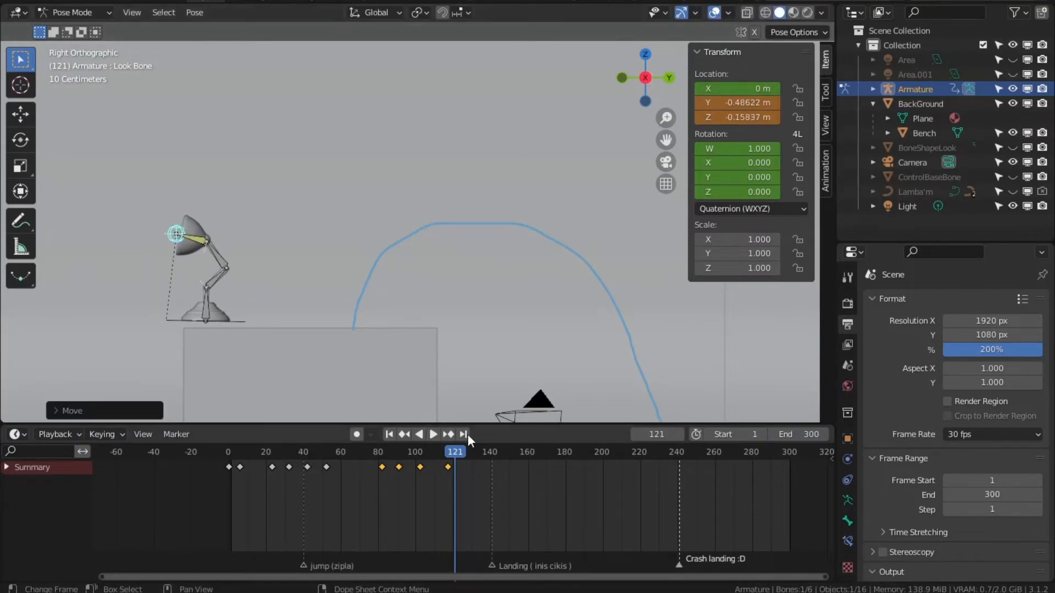
{"action": "key", "text": "i"}
At frame 135, pull the Look Bone back along global Y to about Y -2.042 m, Z 0.438 m and key it.
{"action": "left_click", "coordinate": [375, 459]}
{"action": "key", "text": "space"}
{"action": "key", "text": "space"}
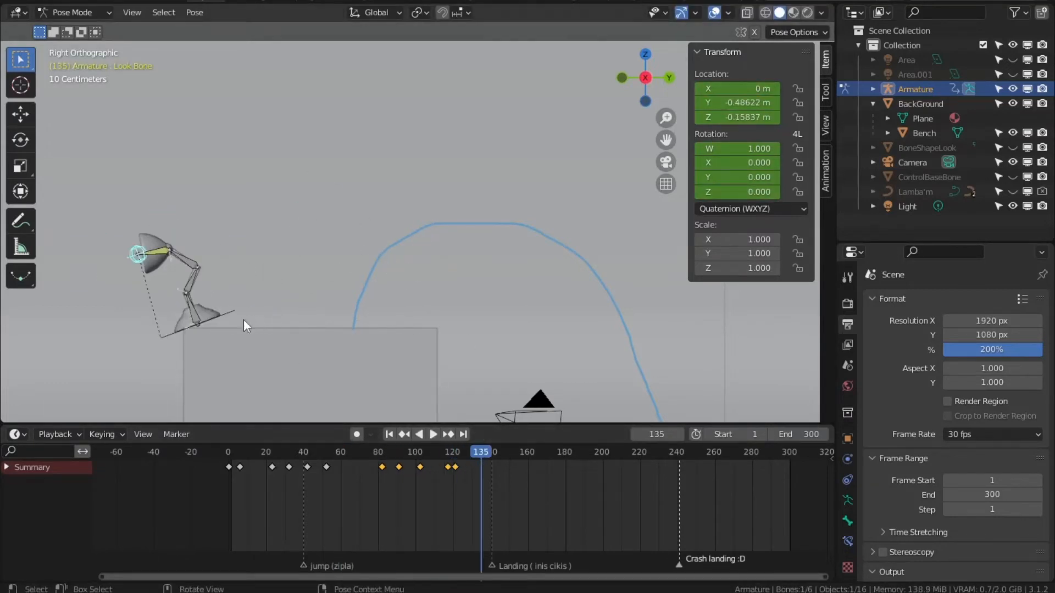
{"action": "key", "text": "g"}
{"action": "key", "text": "x"}
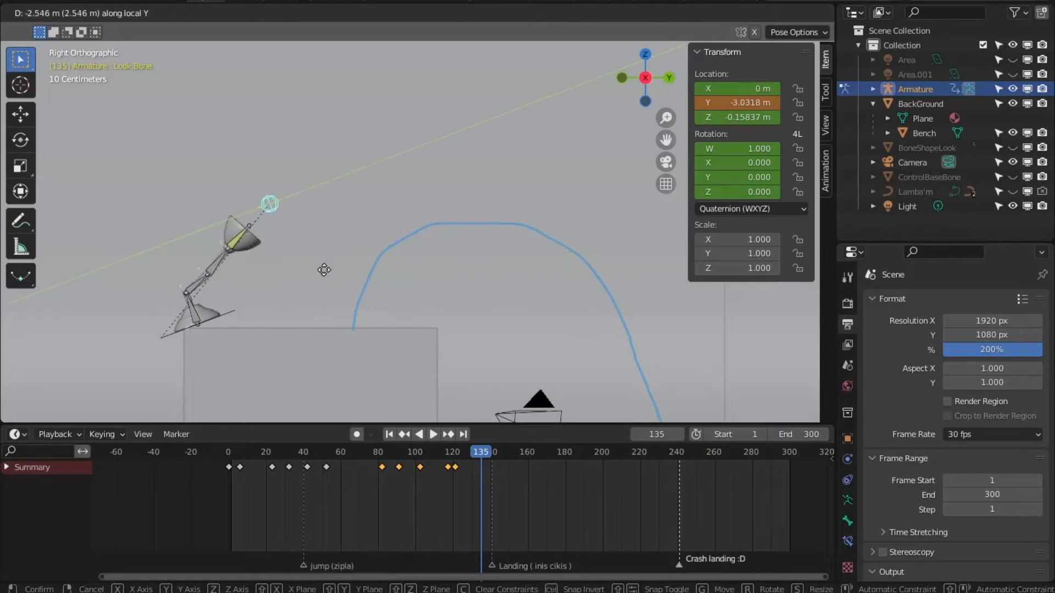
{"action": "key", "text": "y"}
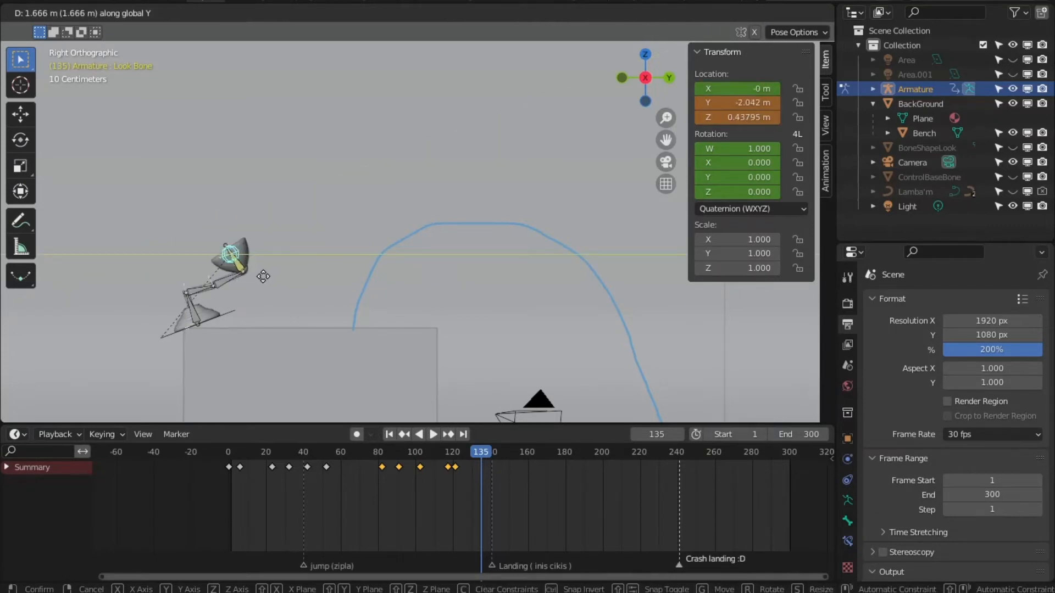
{"action": "left_click", "coordinate": [262, 275]}
{"action": "key", "text": "i"}
At frame 141, move the Look Bone up and back to about Y -2.878 m, Z 1.03 m and key it.
{"action": "left_click_drag", "start_coordinate": [482, 451], "coordinate": [492, 450]}
{"action": "key", "text": "g"}
{"action": "left_click", "coordinate": [262, 264]}
{"action": "key", "text": "g"}
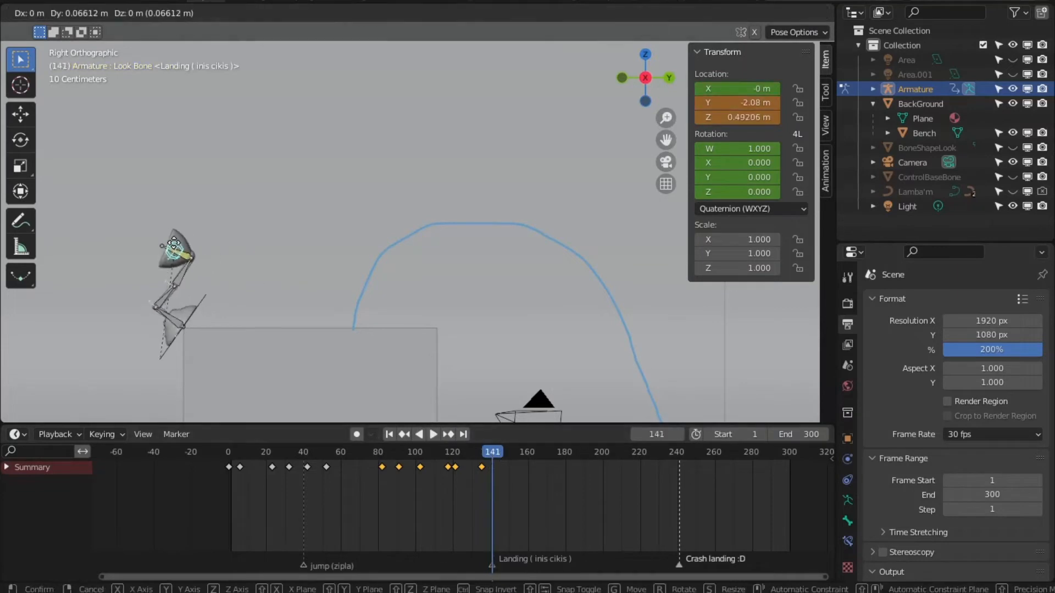
{"action": "right_click", "coordinate": [171, 246]}
{"action": "left_click", "coordinate": [166, 250]}
{"action": "left_click", "coordinate": [164, 249]}
{"action": "key", "text": "g"}
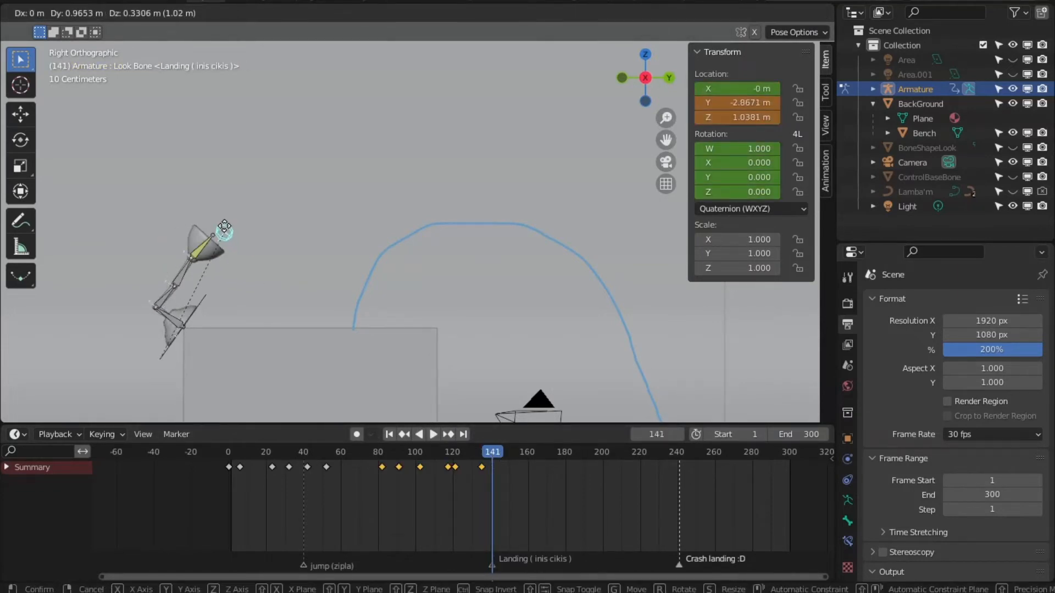
{"action": "left_click", "coordinate": [224, 228]}
{"action": "key", "text": "i"}
Try moving the Look Bone along global X to about 15.74 m at frame 146.
{"action": "left_click_drag", "start_coordinate": [493, 451], "coordinate": [501, 451]}
{"action": "key", "text": "g"}
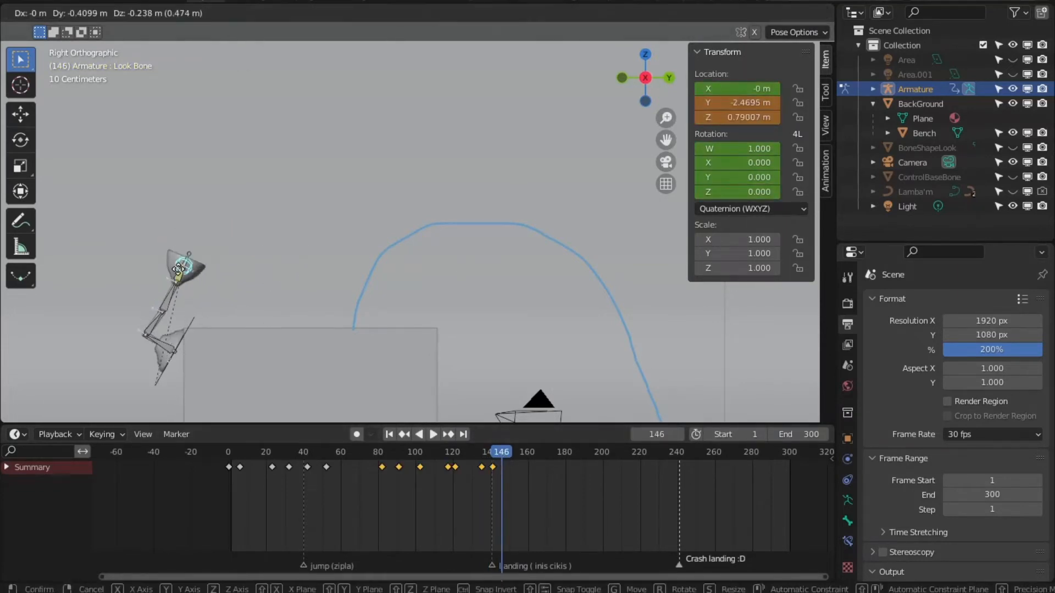
{"action": "key", "text": "x"}
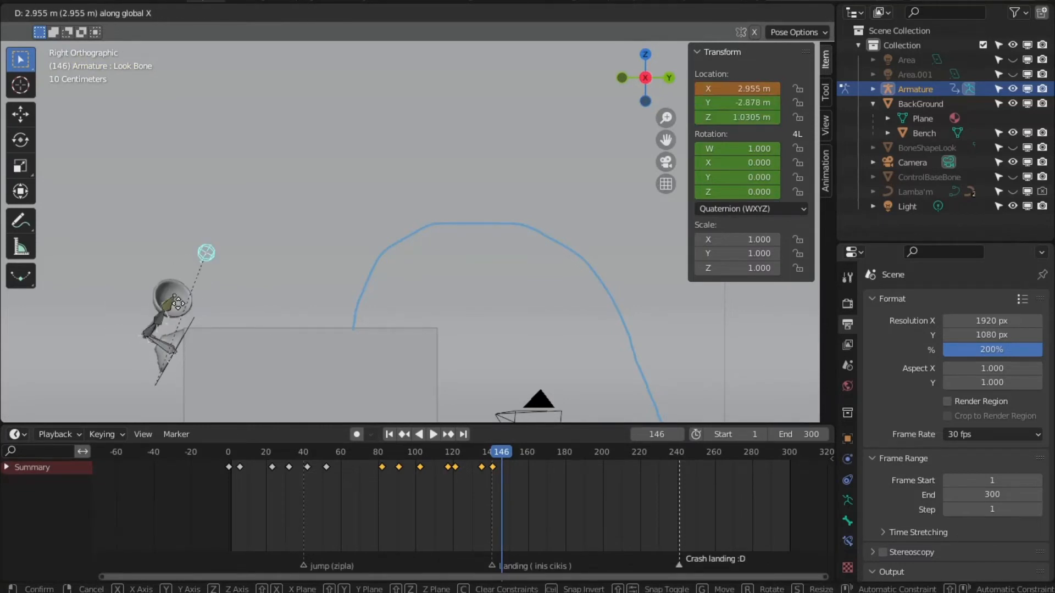
{"action": "left_click", "coordinate": [495, 442]}
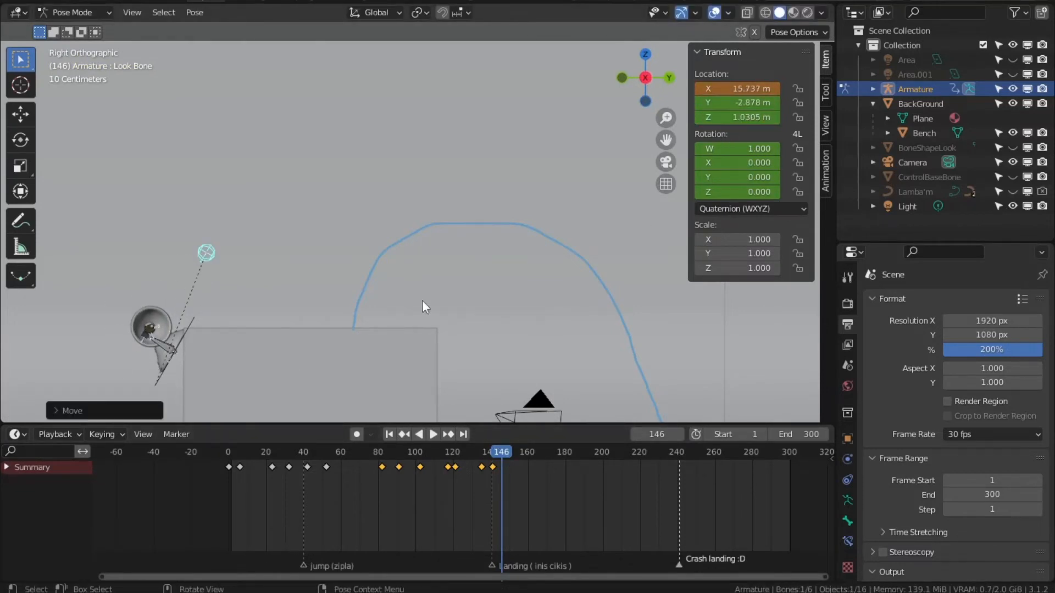
At frame 147, key the Look Bone moved along global X to about 10.24 m, and lower it to about Y -1.10 m, Z 1.19 m.
{"action": "mouse_move", "coordinate": [501, 452]}
{"action": "left_mouse_down"}
{"action": "mouse_move", "coordinate": [493, 449]}
{"action": "mouse_move", "coordinate": [504, 452]}
{"action": "left_mouse_up"}
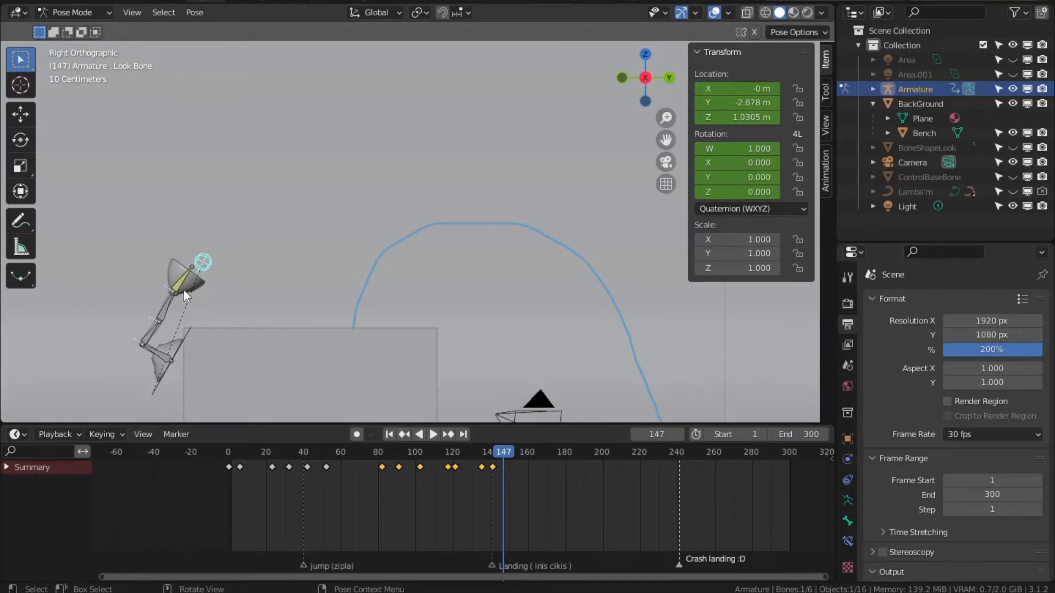
{"action": "key", "text": "g"}
{"action": "key", "text": "z"}
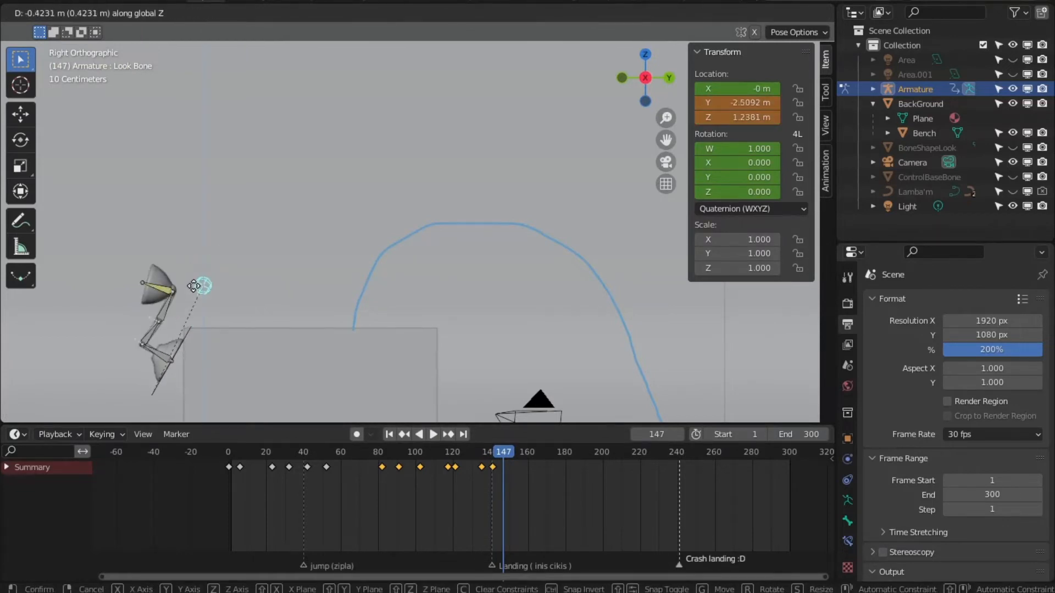
{"action": "key", "text": "y"}
{"action": "key", "text": "y"}
{"action": "key", "text": "y"}
{"action": "key", "text": "y"}
{"action": "key", "text": "y"}
{"action": "key", "text": "z"}
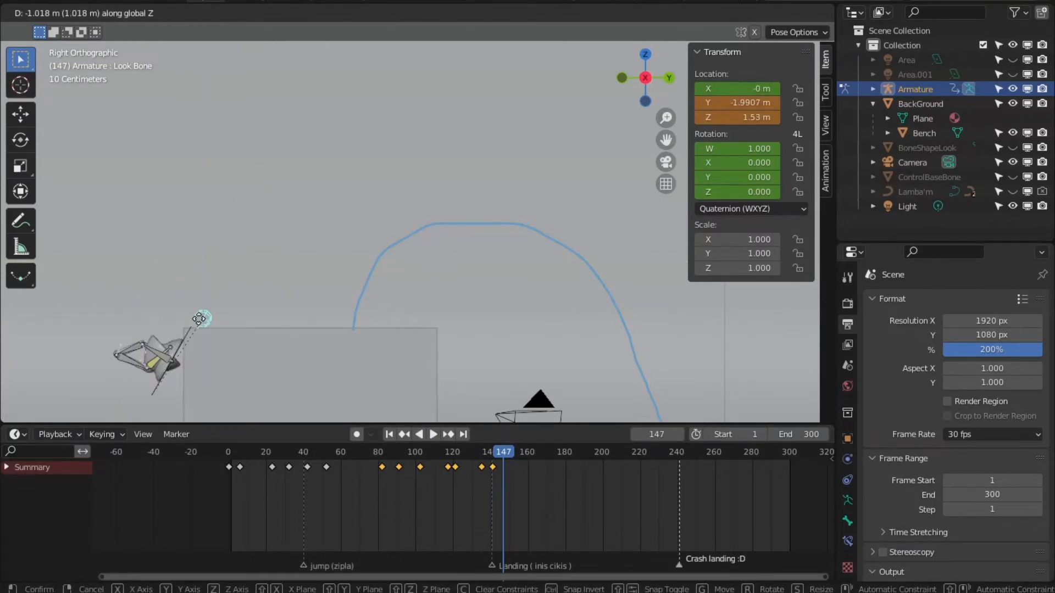
{"action": "key", "text": "z"}
{"action": "key", "text": "z"}
{"action": "key", "text": "x"}
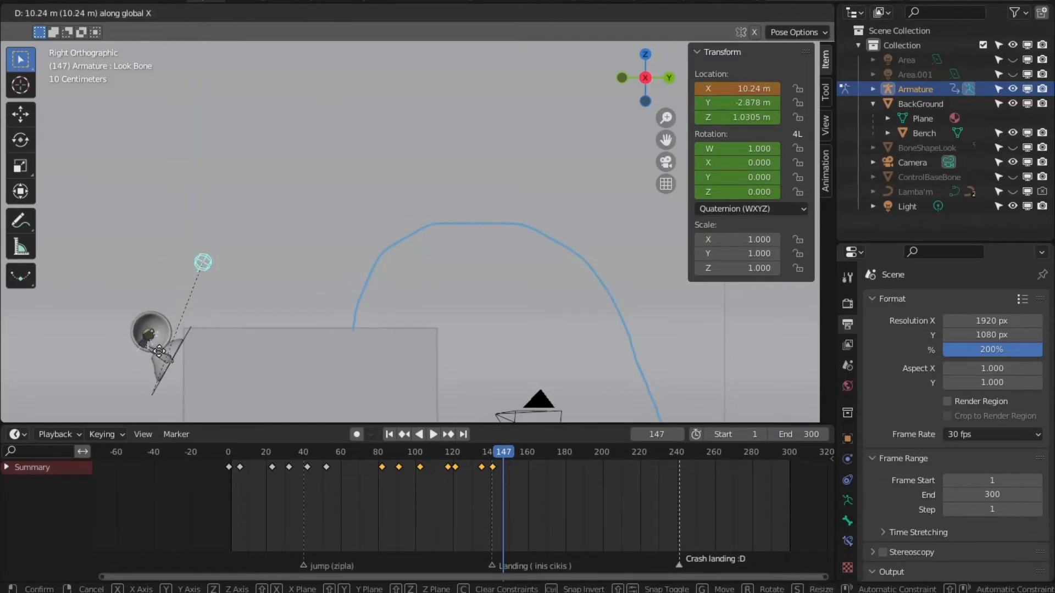
{"action": "key", "text": "x"}
{"action": "key", "text": "x"}
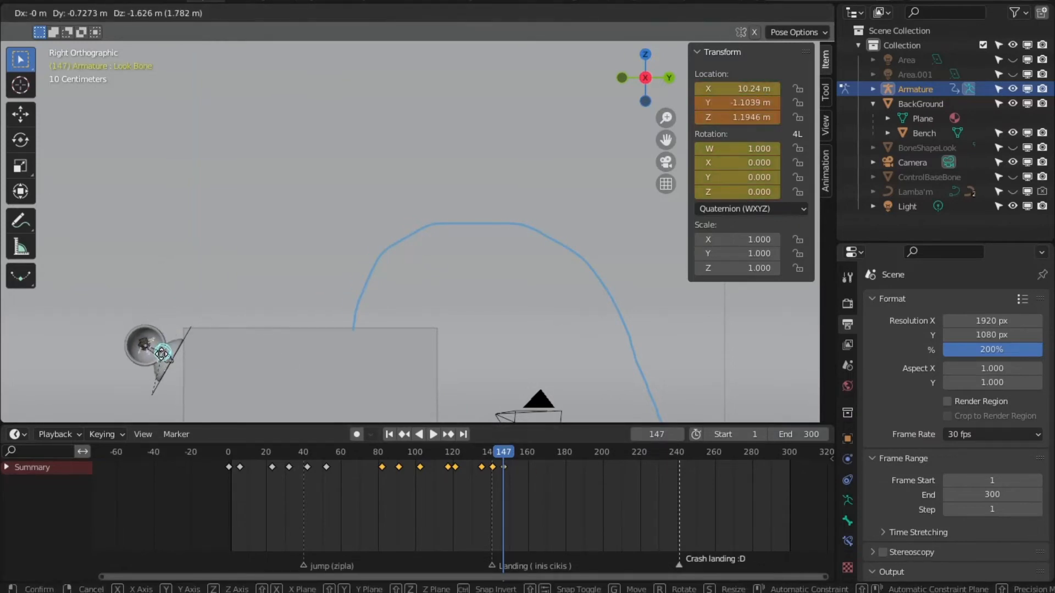
{"action": "left_click", "coordinate": [161, 355]}
Reposition the Look Bone near the falling lamp at frame 152 and key its pose.
{"action": "left_click_drag", "start_coordinate": [503, 454], "coordinate": [543, 456]}
{"action": "key", "text": "g"}
{"action": "left_click", "coordinate": [127, 361]}
{"action": "key", "text": "i"}
Try lowering the Look Bone at frame 168 to about Y 0.51 m, Z -6.35 m, well below the floor.
{"action": "scroll", "coordinate": [555, 197], "scroll_direction": "down", "scroll_amount": 2}
{"action": "scroll", "coordinate": [292, 315], "scroll_direction": "down", "scroll_amount": 3}
{"action": "key", "text": "g"}
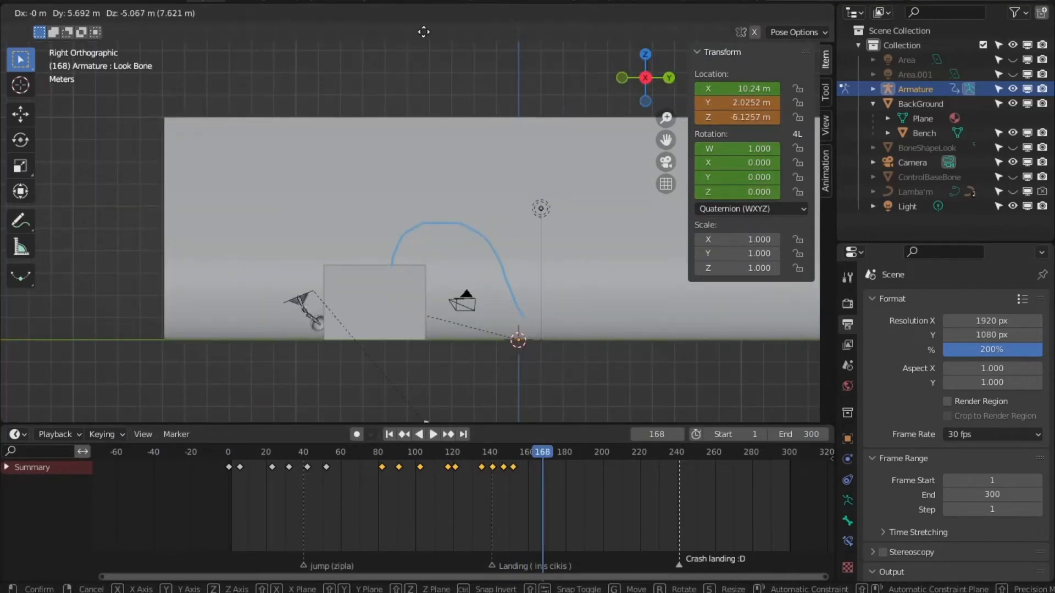
{"action": "key", "text": "x"}
{"action": "key", "text": "x"}
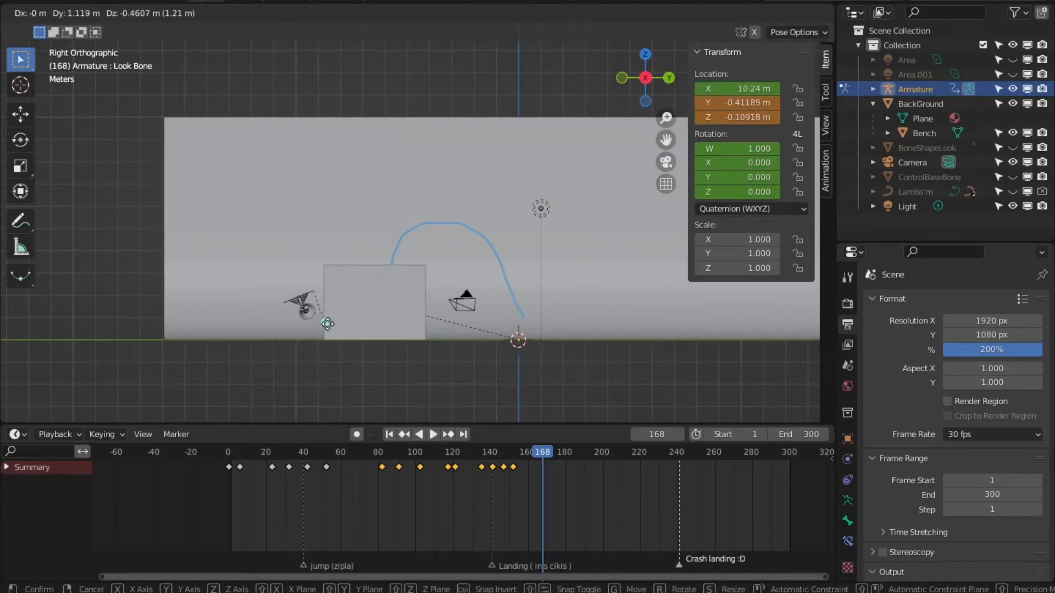
{"action": "left_click", "coordinate": [406, 55]}
{"action": "scroll", "coordinate": [384, 181], "scroll_direction": "down", "scroll_amount": 2}
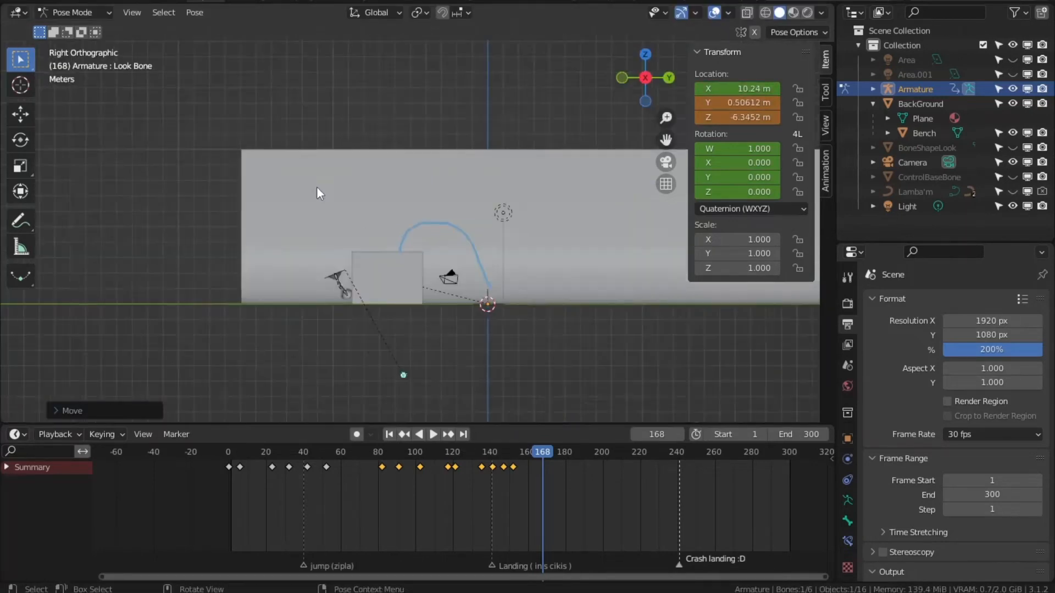
In front view at frame 168, bring the Look Bone sideways toward the lamp, to about X 0.65 m.
{"action": "scroll", "coordinate": [316, 187], "scroll_direction": "up", "scroll_amount": 4}
{"action": "middle_click_drag", "start_coordinate": [316, 186], "coordinate": [484, 229]}
{"action": "key", "text": "KP_3"}
{"action": "key", "text": "KP_1"}
{"action": "key", "text": "g"}
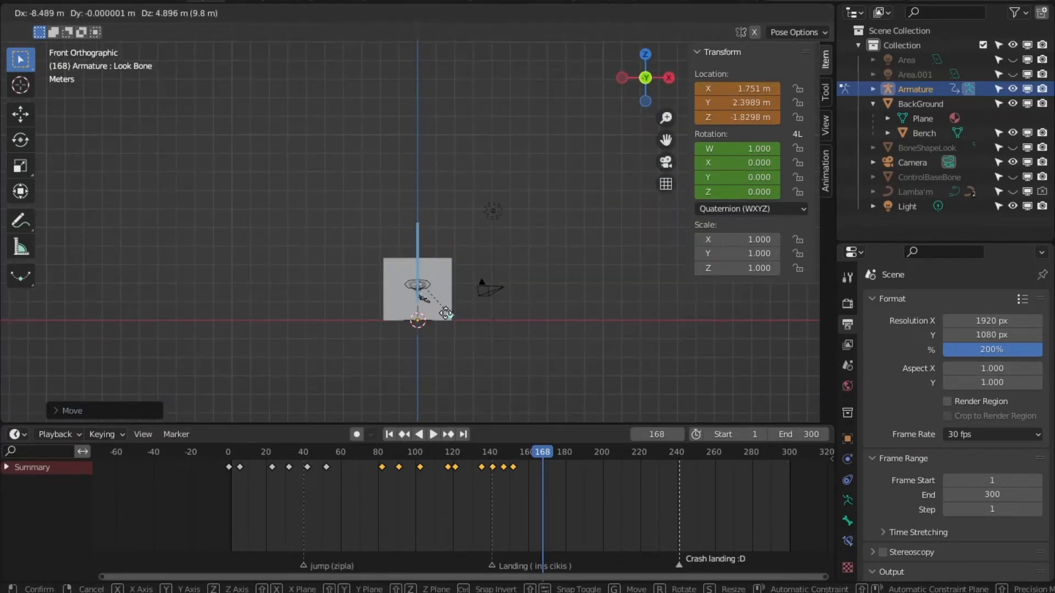
{"action": "left_click", "coordinate": [431, 302]}
{"action": "scroll", "coordinate": [490, 290], "scroll_direction": "up", "scroll_amount": 8}
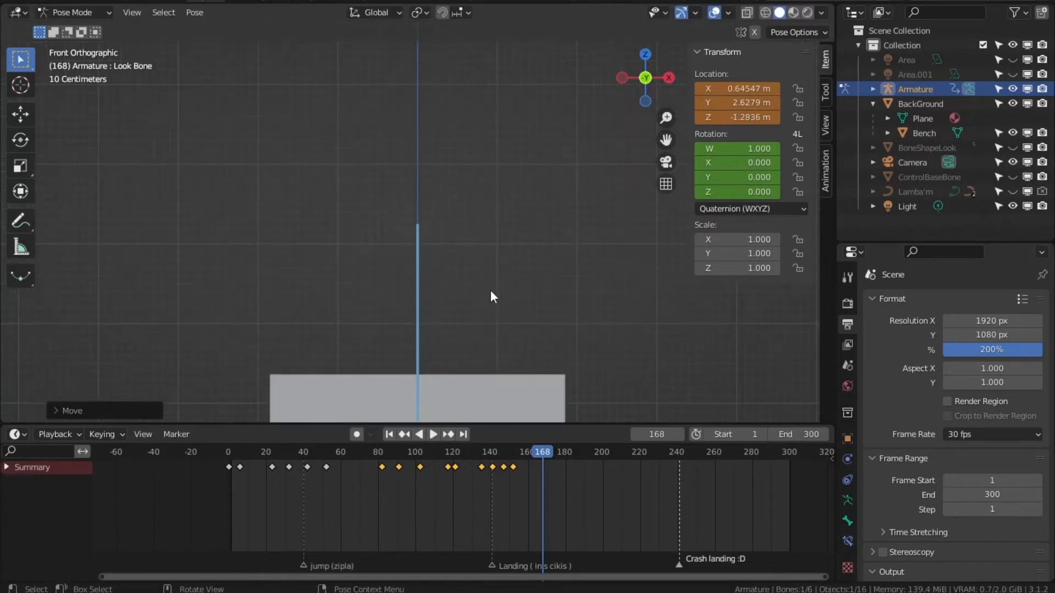
In right view at frame 168, move the Look Bone to the lamp's head at about Y -0.76 m, Z -0.21 m and key it.
{"action": "key", "text": "KP_3"}
{"action": "scroll", "coordinate": [490, 290], "scroll_direction": "down", "scroll_amount": 5}
{"action": "middle_click_drag", "start_coordinate": [490, 290], "coordinate": [460, 276]}
{"action": "key", "text": "KP_3"}
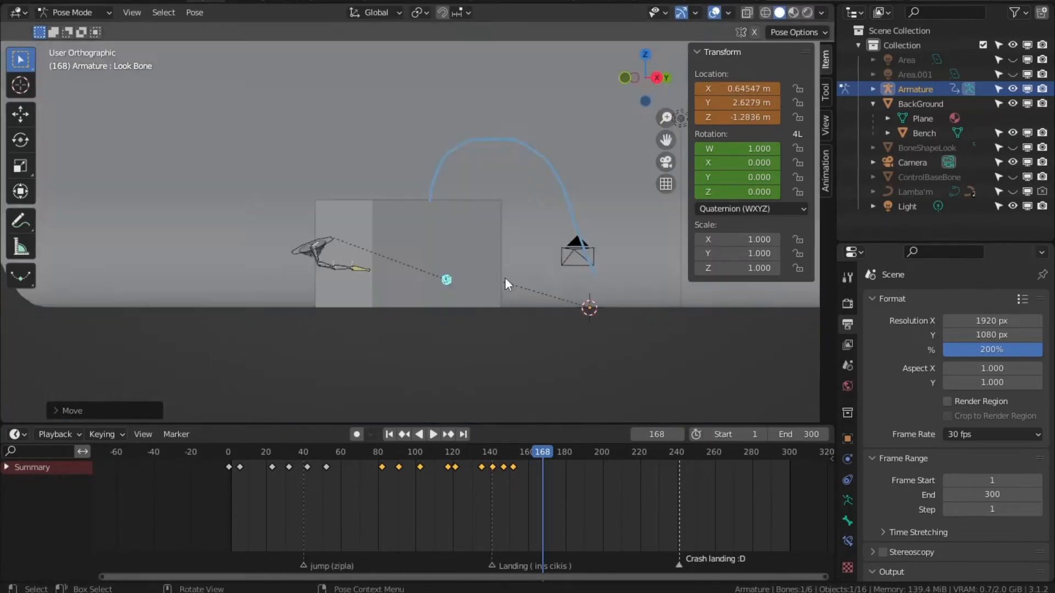
{"action": "key", "text": "g"}
{"action": "left_click", "coordinate": [321, 263]}
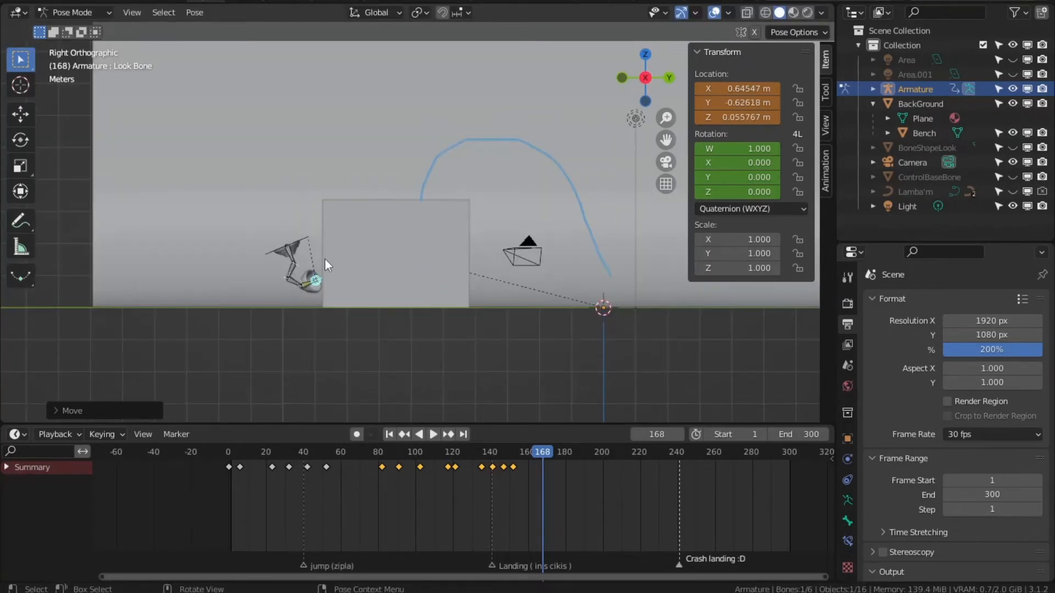
{"action": "key", "text": "g"}
{"action": "left_click", "coordinate": [324, 269]}
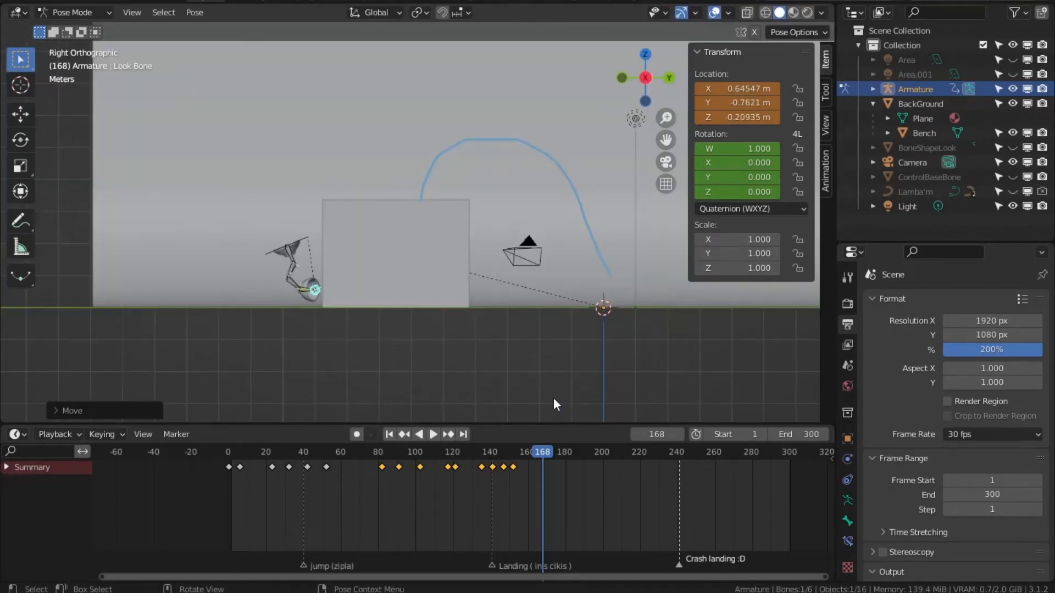
{"action": "key", "text": "i"}
Key the Look Bone at about Y -1.16 m, Z -0.56 m on frame 178 and at about Y -1.37 m, Z -1.10 m on frame 180.
{"action": "left_click_drag", "start_coordinate": [489, 454], "coordinate": [553, 457]}
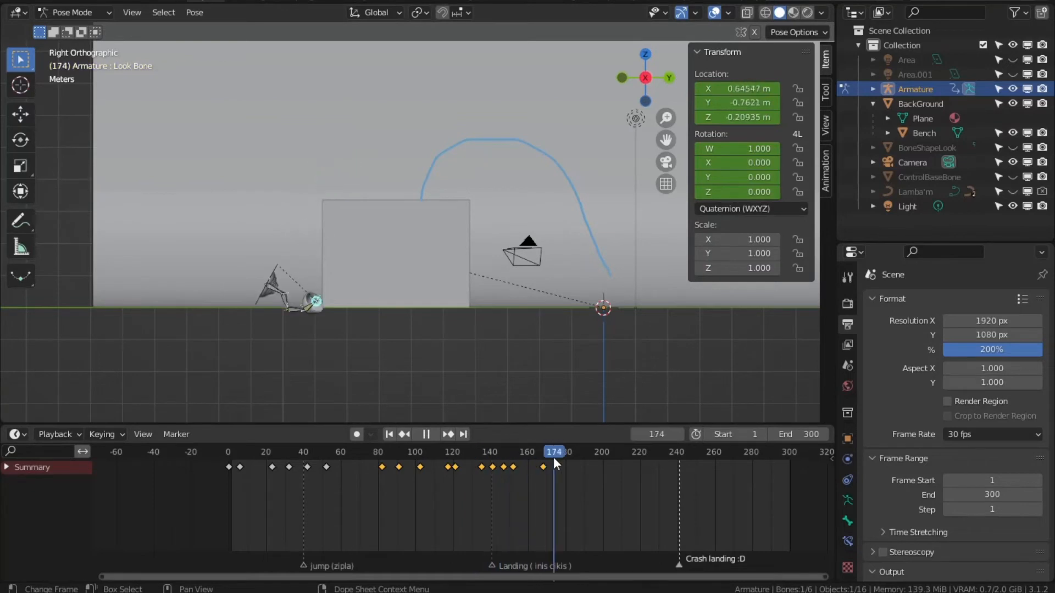
{"action": "key", "text": "g"}
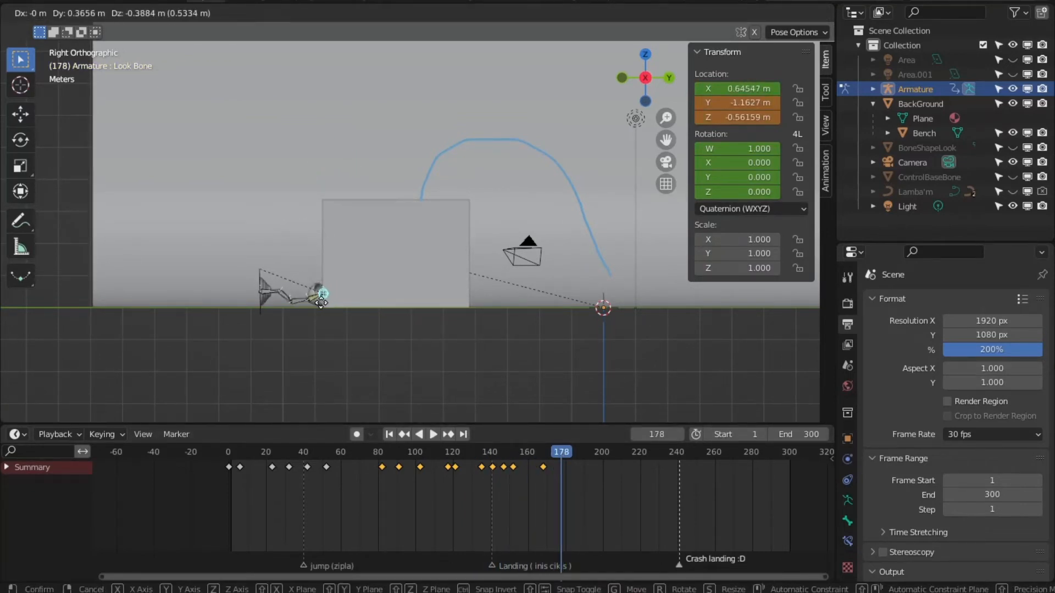
{"action": "left_click", "coordinate": [321, 301]}
{"action": "left_click", "coordinate": [559, 454]}
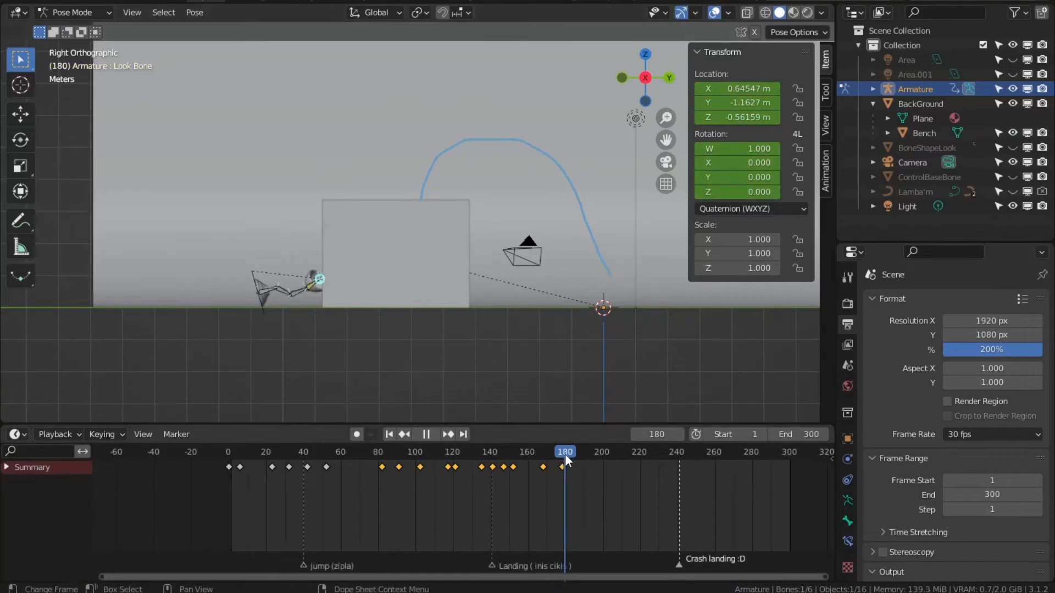
{"action": "key", "text": "g"}
{"action": "left_click", "coordinate": [329, 293]}
{"action": "key", "text": "i"}
{"action": "key", "text": "i"}
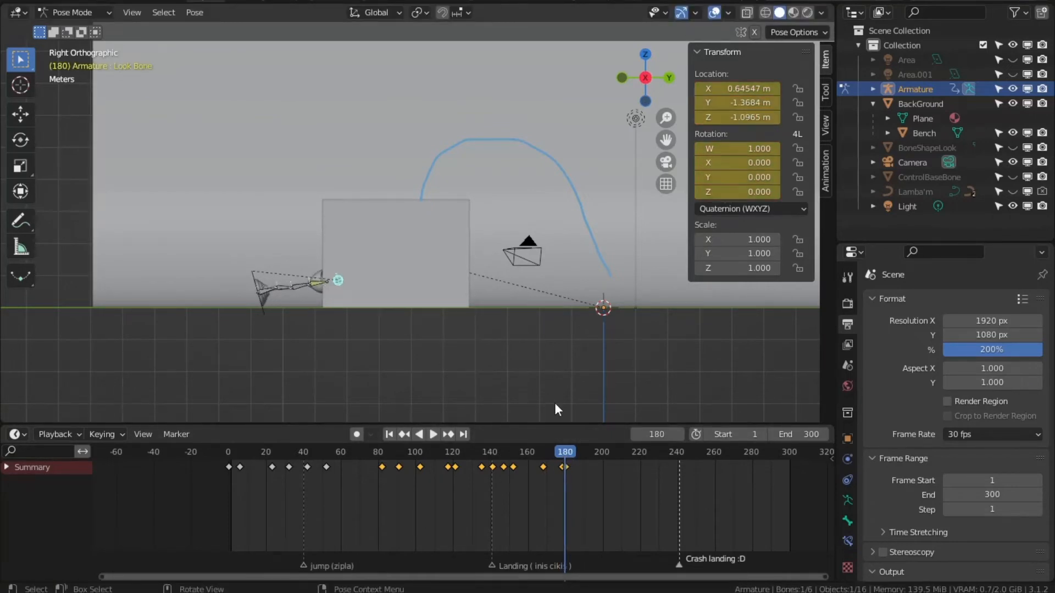
At frame 183, move the Look Bone away from the box and up beside the lamp's head, and key it.
{"action": "left_click_drag", "start_coordinate": [563, 453], "coordinate": [570, 453]}
{"action": "key", "text": "g"}
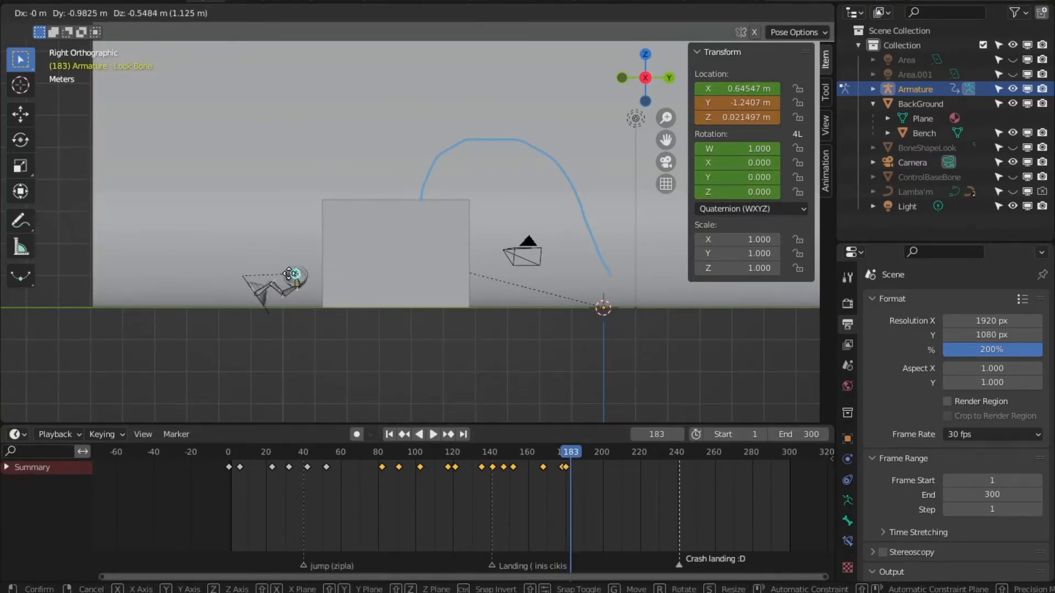
{"action": "left_click", "coordinate": [286, 273]}
{"action": "key", "text": "i"}
{"action": "key", "text": "i"}
Key the Look Bone in front of the lamp near frame 196, and at about Y -0.77 m, Z -0.11 m near frame 225.
{"action": "left_click_drag", "start_coordinate": [574, 454], "coordinate": [669, 452]}
{"action": "key", "text": "g"}
{"action": "left_click", "coordinate": [231, 269]}
{"action": "key", "text": "i"}
{"action": "key", "text": "g"}
{"action": "left_click", "coordinate": [232, 253]}
{"action": "key", "text": "i"}
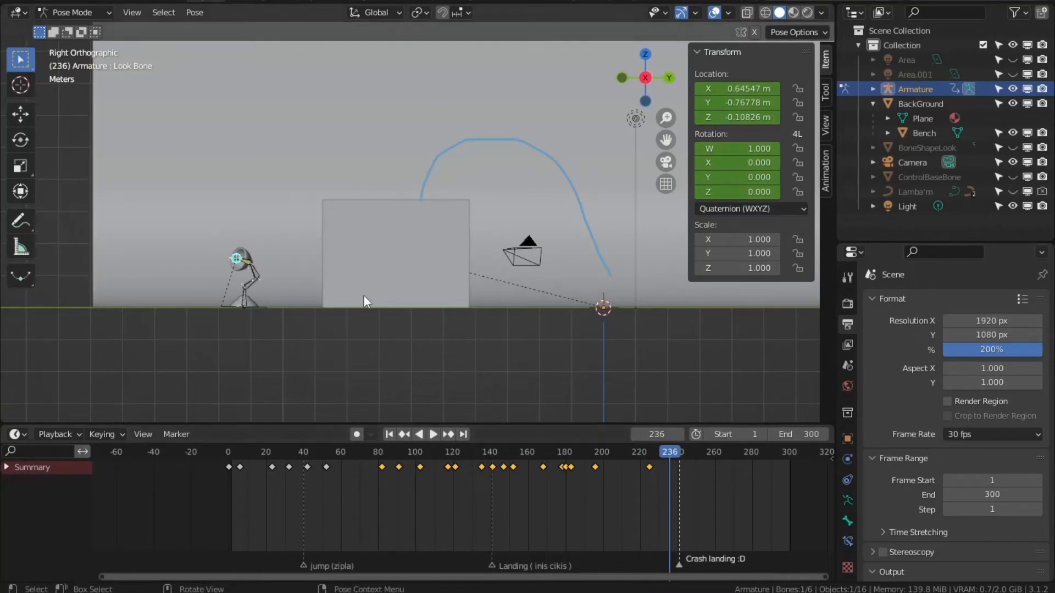
At frame 236, move the Look Bone toward the box to about Y -1.90 m, Z 0.53 m and key it.
{"action": "key", "text": "g"}
{"action": "left_click", "coordinate": [271, 281]}
{"action": "key", "text": "i"}
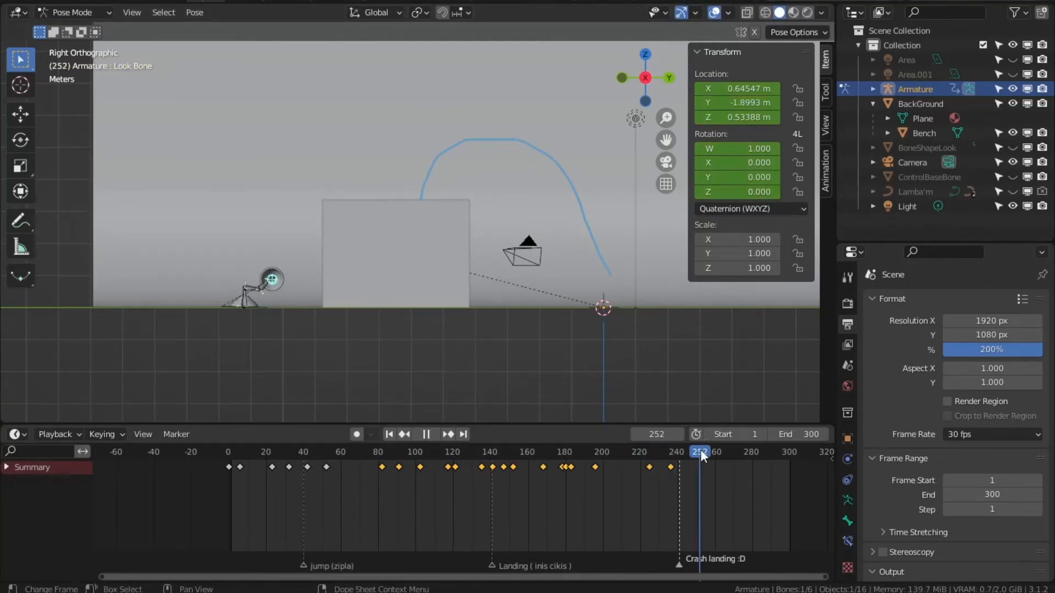
{"action": "key", "text": "g"}
{"action": "key", "text": "Escape"}
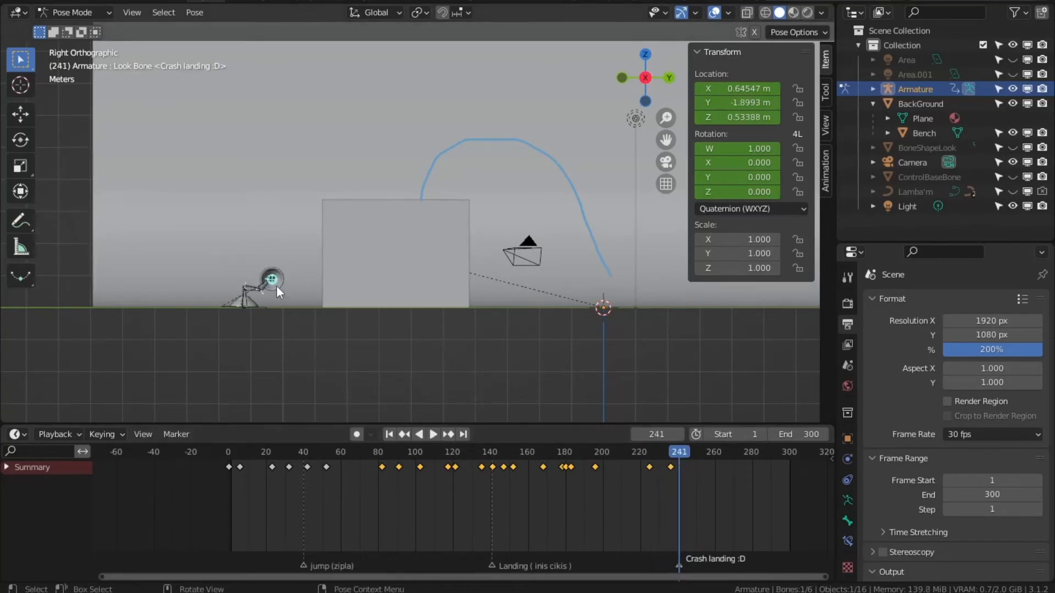
At the Crash landing marker on frame 241, move the Look Bone closer to the box and slightly lower, and key it.
{"action": "key", "text": "g"}
{"action": "left_click", "coordinate": [296, 287]}
{"action": "key", "text": "i"}
{"action": "key", "text": "g"}
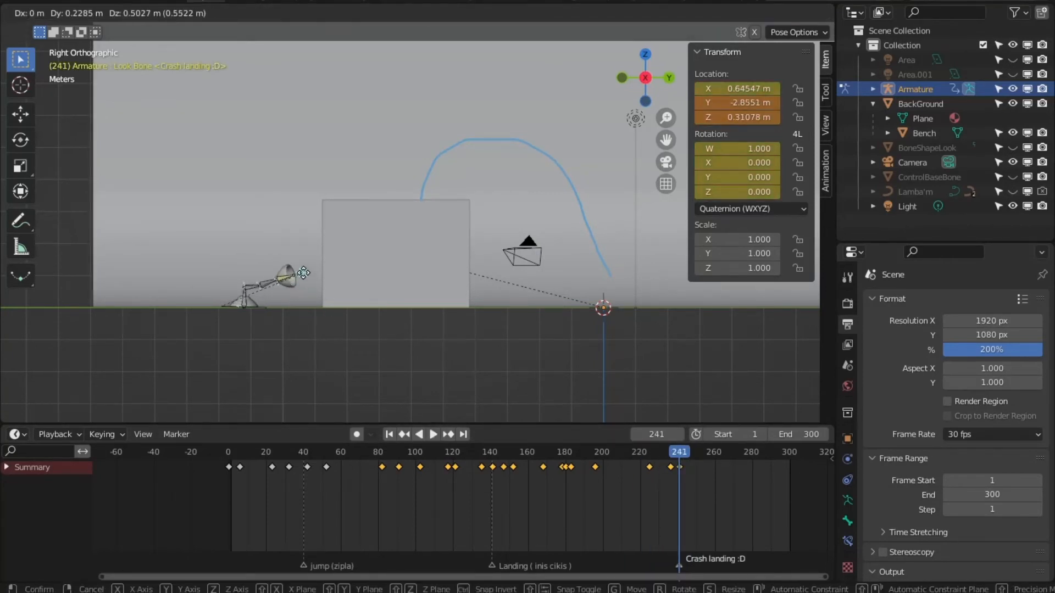
{"action": "right_click", "coordinate": [302, 288]}
At frame 248, reposition the Look Bone to about Y -2.79 m, Z 0.24 m and key it.
{"action": "left_click_drag", "start_coordinate": [683, 456], "coordinate": [692, 455]}
{"action": "key", "text": "g"}
{"action": "left_click", "coordinate": [714, 407]}
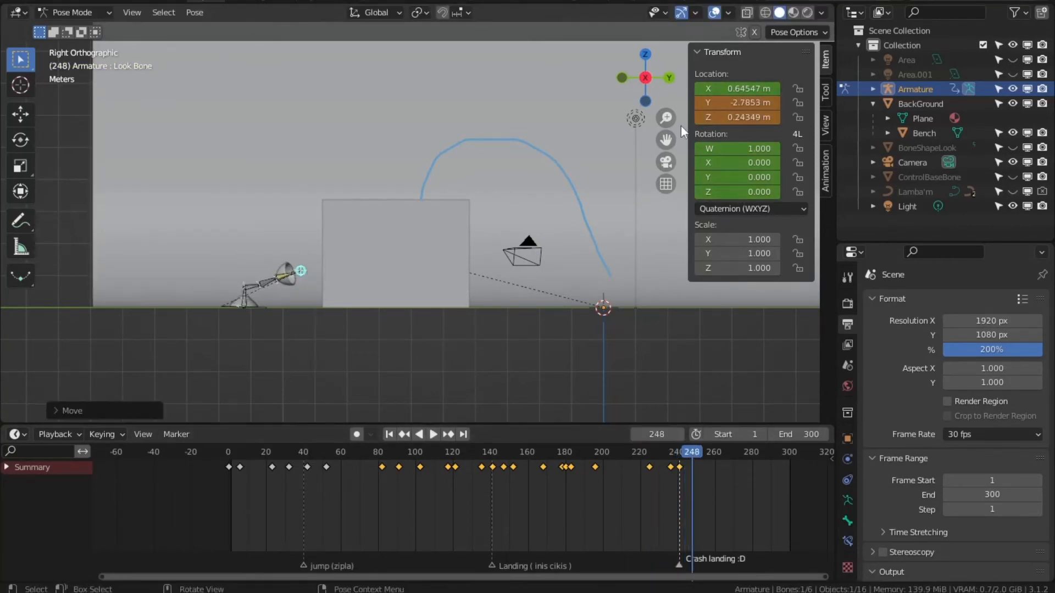
{"action": "key", "text": "i"}
At frame 251, raise the Look Bone to about Y -2.42 m, Z -0.76 m and key it.
{"action": "key", "text": "Right"}
{"action": "key", "text": "Right"}
{"action": "key", "text": "Right"}
{"action": "key", "text": "g"}
{"action": "left_click", "coordinate": [319, 266]}
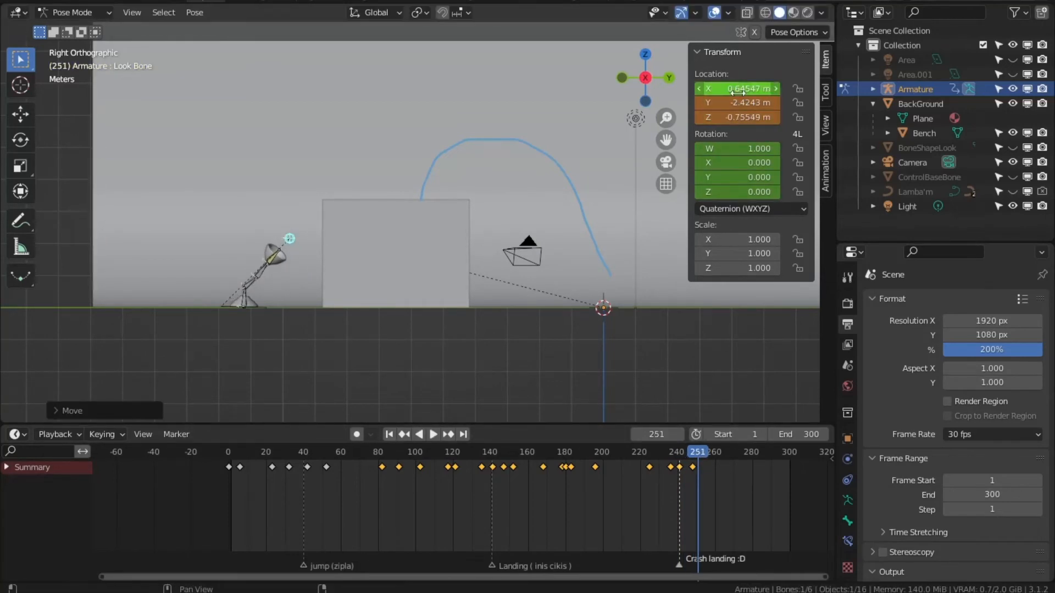
{"action": "key", "text": "i"}
At frame 255, move the Look Bone back down to about Y -1.78 m, Z 0.47 m and key it.
{"action": "key", "text": "g"}
{"action": "left_click", "coordinate": [269, 283]}
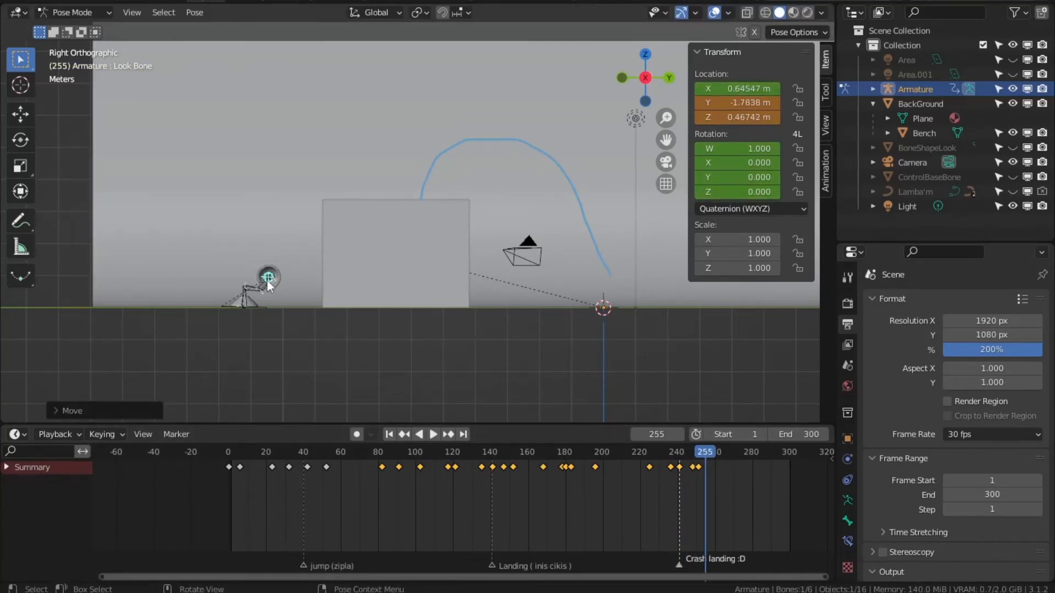
{"action": "key", "text": "i"}
Key the Look Bone near the lamp's base around frame 266, and at about Y -1.88 m, Z 0.76 m around frame 275.
{"action": "left_click_drag", "start_coordinate": [700, 458], "coordinate": [759, 457]}
{"action": "key", "text": "g"}
{"action": "left_click", "coordinate": [247, 288]}
{"action": "key", "text": "i"}
{"action": "key", "text": "g"}
{"action": "left_click", "coordinate": [271, 287]}
{"action": "key", "text": "i"}
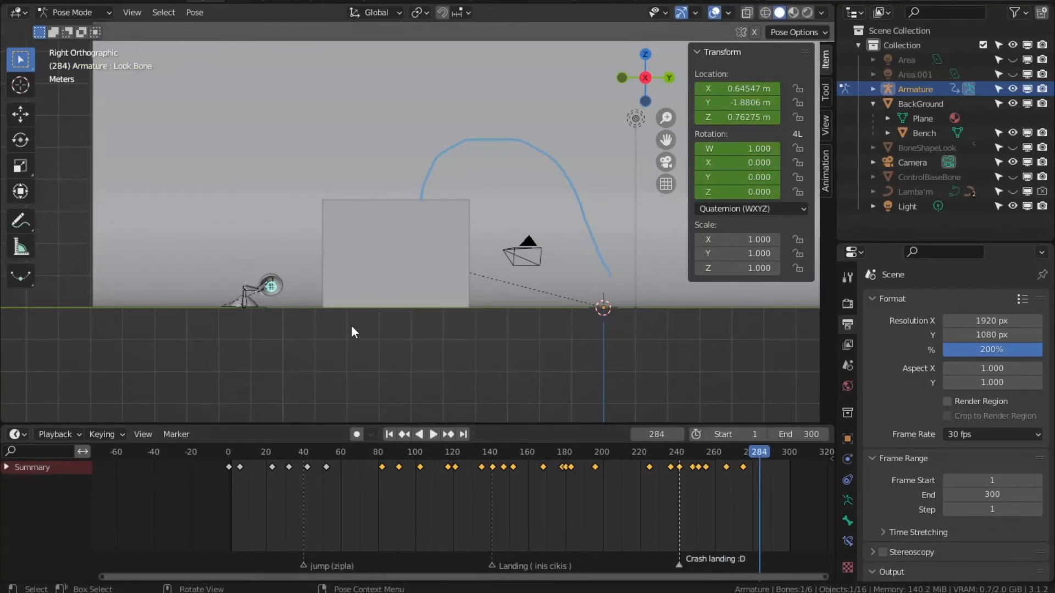
Key the Look Bone at about Y -1.90 m, Z 0.44 m on frame 284 and at about Y -0.54 m, Z 0.17 m on frame 292.
{"action": "key", "text": "g"}
{"action": "left_click", "coordinate": [353, 330]}
{"action": "key", "text": "i"}
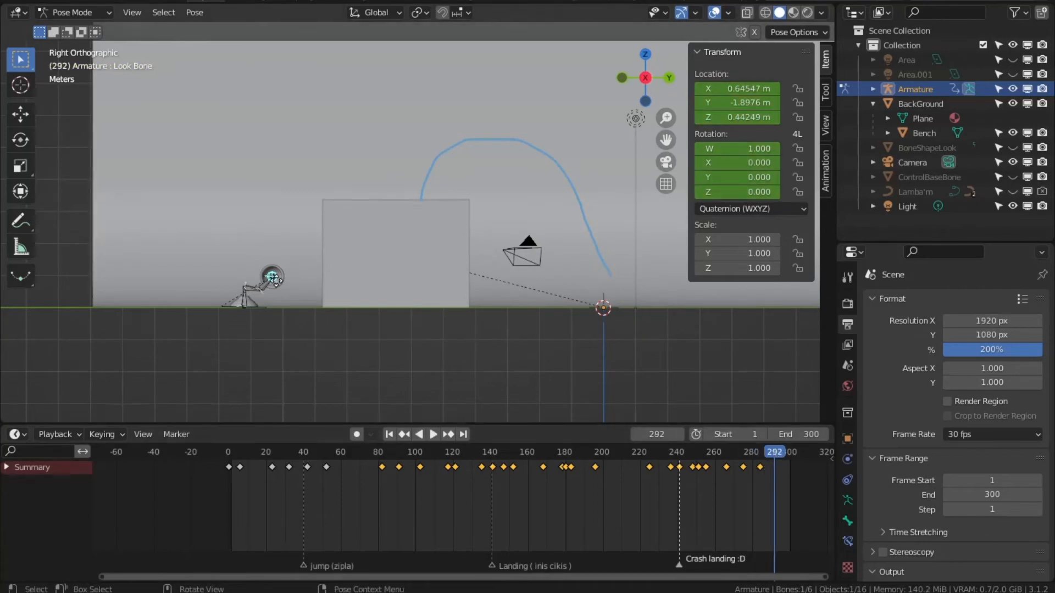
{"action": "key", "text": "g"}
{"action": "left_click", "coordinate": [231, 268]}
{"action": "key", "text": "i"}
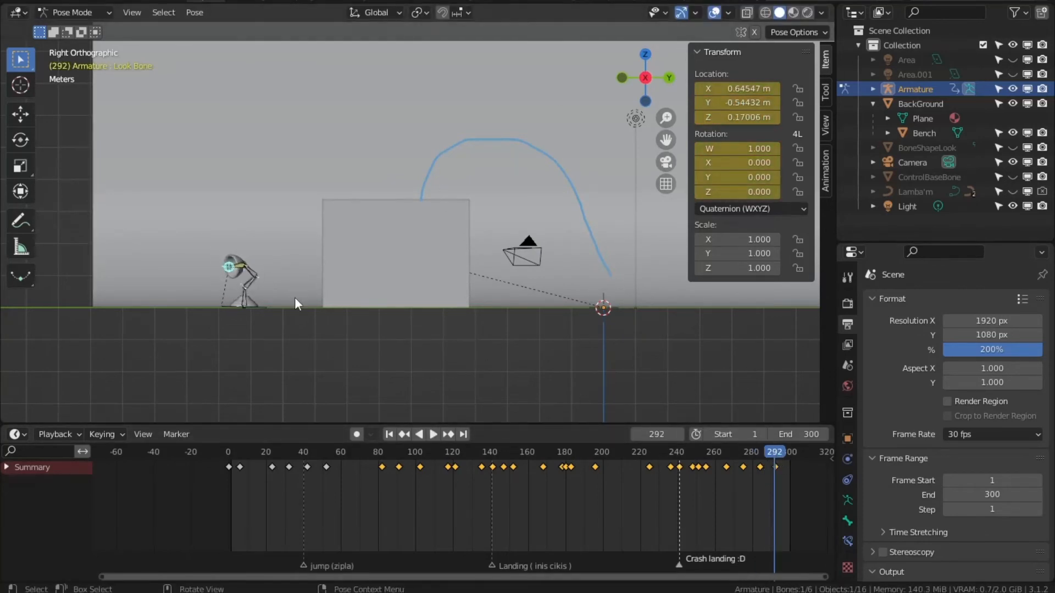
Play back the whole animation and scrub back through the jump to check the head motion.
{"action": "key", "text": "space"}
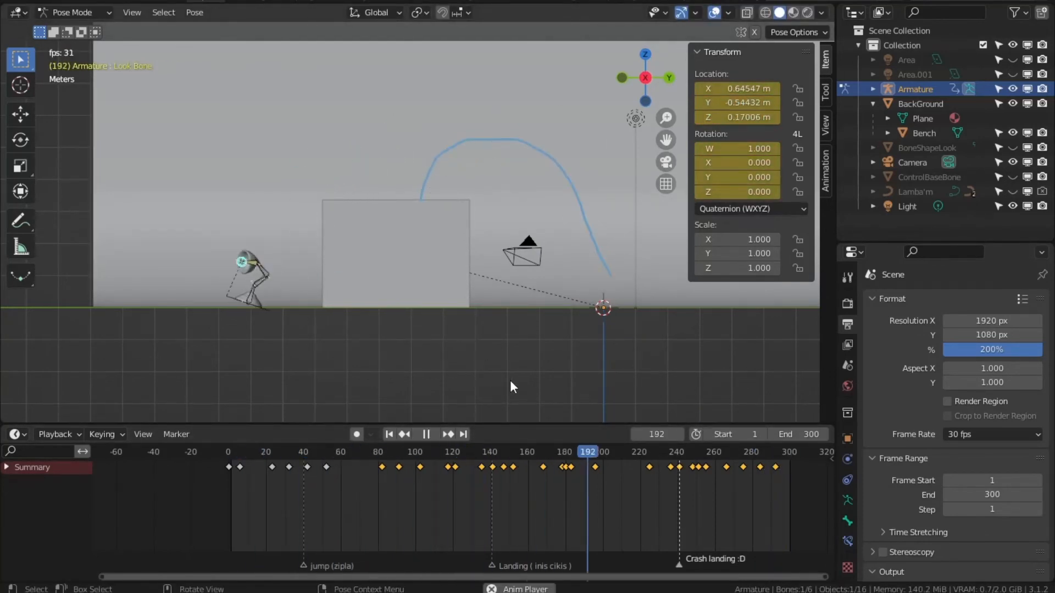
{"action": "scroll", "coordinate": [475, 482], "scroll_direction": "down", "scroll_amount": 1}
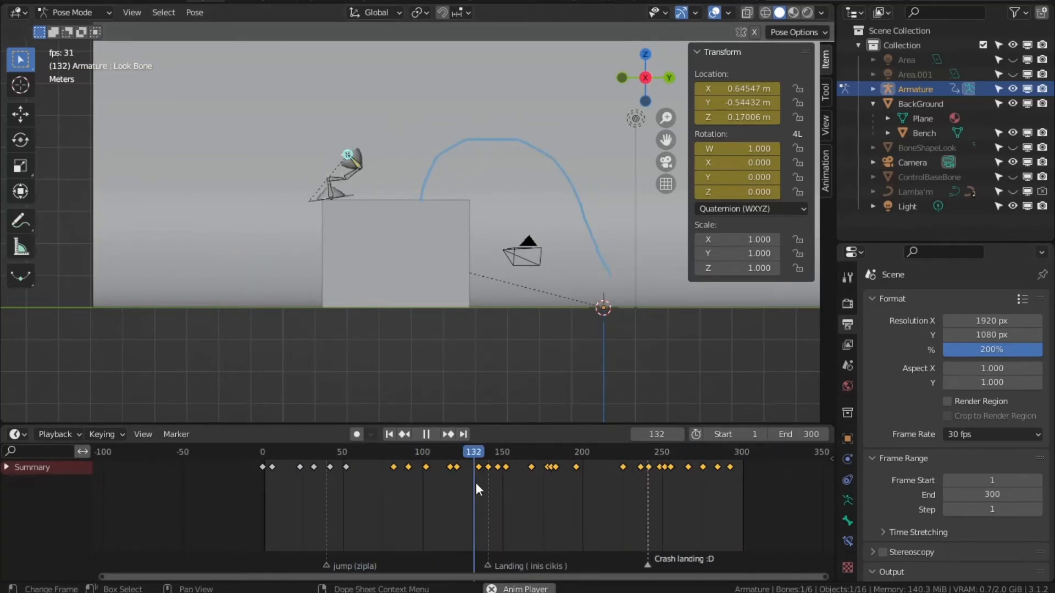
{"action": "left_click", "coordinate": [455, 464]}
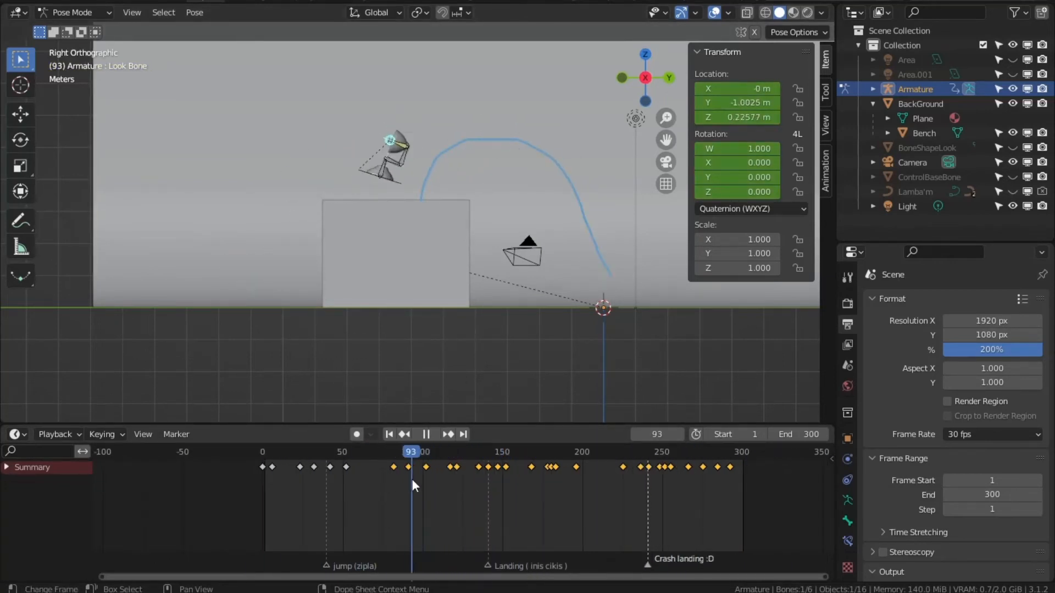
Delete the Look Bone keyframe near frame 102 and scrub from the jump through the fall.
{"action": "mouse_move", "coordinate": [412, 481]}
{"action": "left_mouse_down"}
{"action": "mouse_move", "coordinate": [467, 466]}
{"action": "mouse_move", "coordinate": [411, 458]}
{"action": "mouse_move", "coordinate": [431, 462]}
{"action": "mouse_move", "coordinate": [424, 471]}
{"action": "left_mouse_up"}
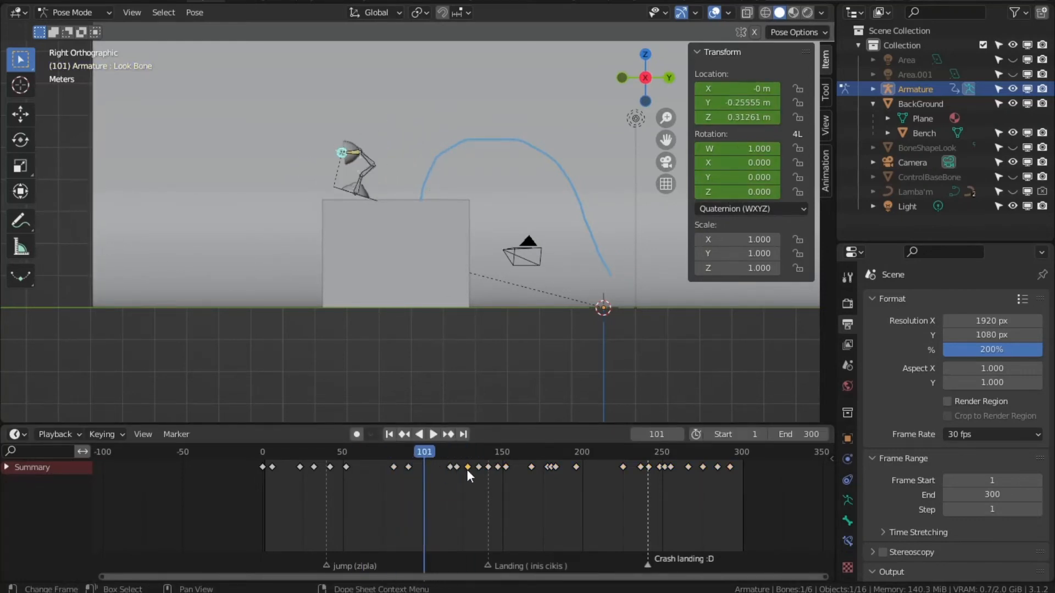
{"action": "key", "text": "Delete"}
{"action": "left_click_drag", "start_coordinate": [343, 458], "coordinate": [540, 518]}
Spread out the Look Bone keyframes following frame 168 to about frames 174, 184, 193 and 204.
{"action": "mouse_move", "coordinate": [576, 467]}
{"action": "left_mouse_down"}
{"action": "mouse_move", "coordinate": [588, 468]}
{"action": "mouse_move", "coordinate": [557, 467]}
{"action": "left_mouse_up"}
{"action": "mouse_move", "coordinate": [550, 467]}
{"action": "left_mouse_down"}
{"action": "mouse_move", "coordinate": [522, 473]}
{"action": "mouse_move", "coordinate": [543, 466]}
{"action": "left_mouse_up"}
{"action": "left_click", "coordinate": [543, 465]}
{"action": "left_click_drag", "start_coordinate": [540, 457], "coordinate": [536, 454]}
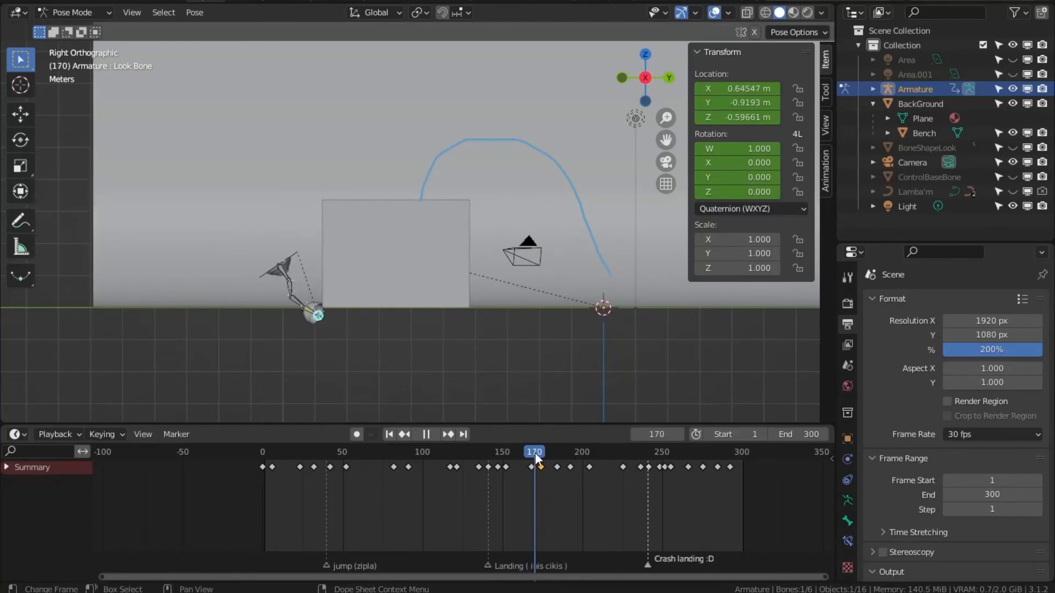
Delay the Look Bone keyframes following frame 174 further, to about frames 193, 204 and 214.
{"action": "left_click_drag", "start_coordinate": [613, 465], "coordinate": [545, 467]}
{"action": "left_click_drag", "start_coordinate": [589, 467], "coordinate": [532, 462]}
{"action": "left_click", "coordinate": [571, 466]}
{"action": "left_click", "coordinate": [501, 453]}
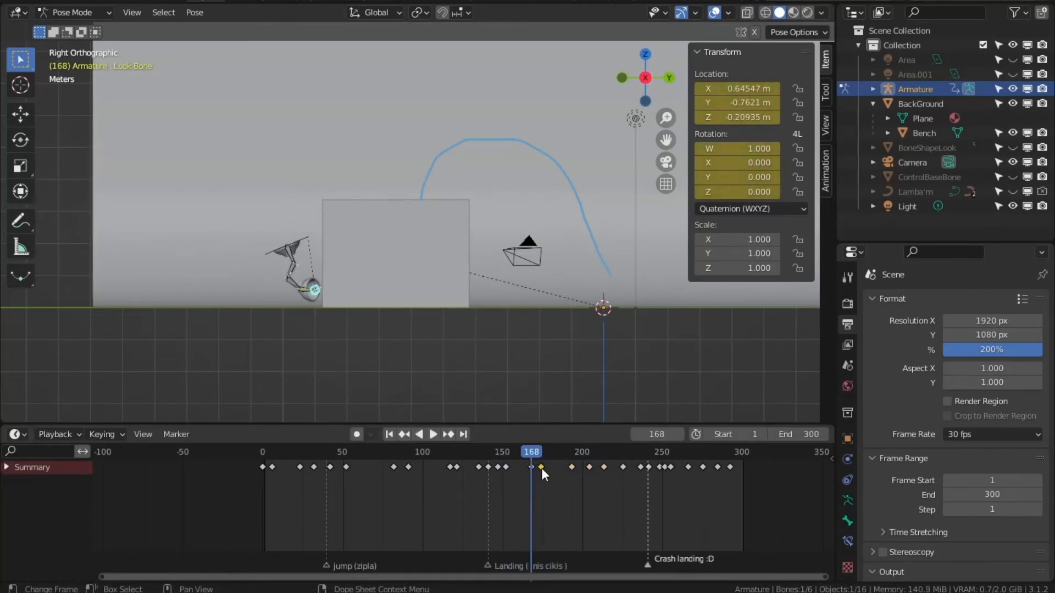
Select the keyframes at frame 168 and expand the summary down to the Look Bone's individual location and rotation channels.
{"action": "left_click", "coordinate": [531, 467]}
{"action": "left_click", "coordinate": [522, 455]}
{"action": "left_click", "coordinate": [7, 467]}
{"action": "left_click", "coordinate": [17, 507]}
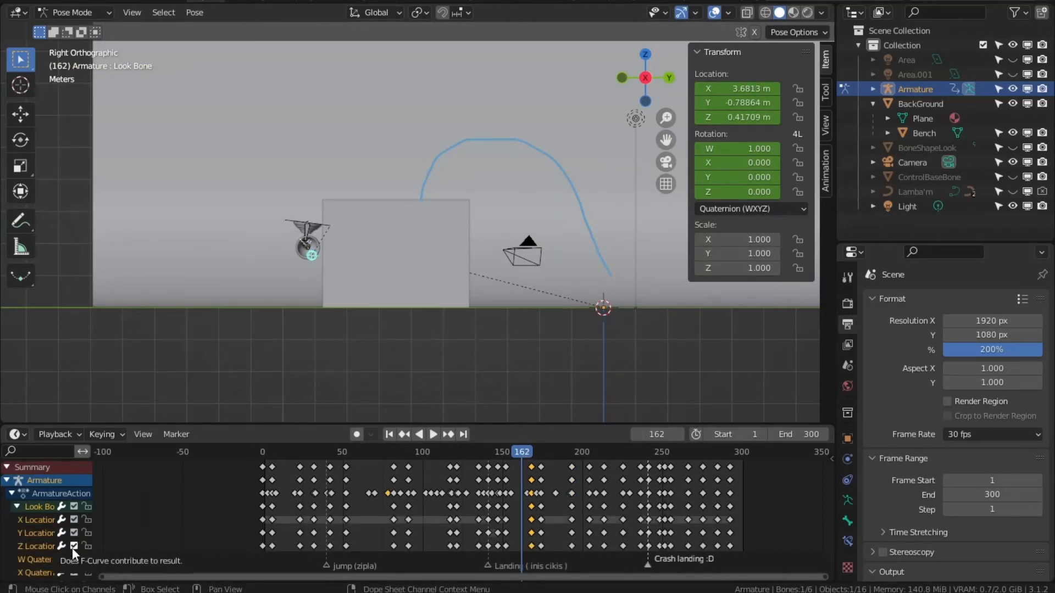
Try muting the Look Bone's Z Location curve and scrub through the fall.
{"action": "key", "text": "space"}
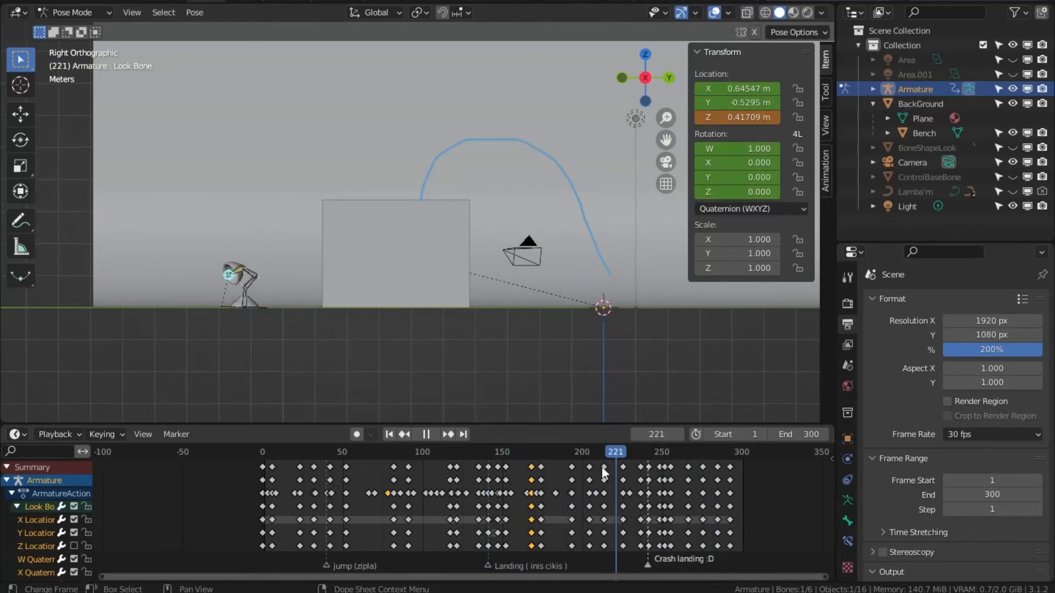
{"action": "key", "text": "Escape"}
{"action": "left_click_drag", "start_coordinate": [528, 452], "coordinate": [499, 460]}
{"action": "key", "text": "space"}
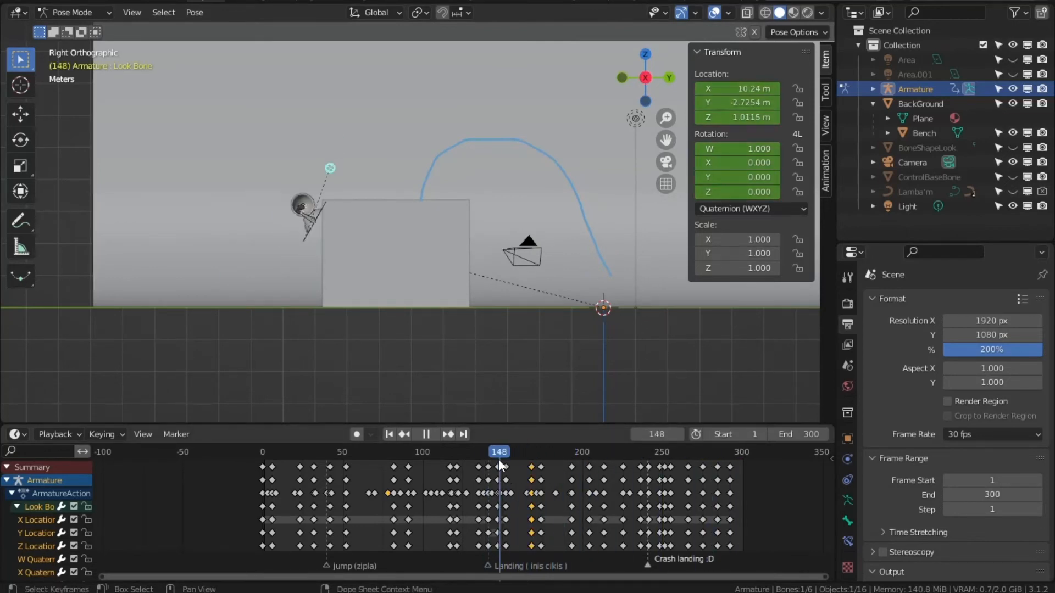
Delay the Look Bone's X Location keys at frames 168 and 174 to about 183 and 192, and its Y Location key at 174 to about 188.
{"action": "left_click_drag", "start_coordinate": [531, 468], "coordinate": [555, 513]}
{"action": "mouse_move", "coordinate": [529, 458]}
{"action": "left_mouse_down"}
{"action": "mouse_move", "coordinate": [526, 474]}
{"action": "mouse_move", "coordinate": [536, 471]}
{"action": "left_mouse_up"}
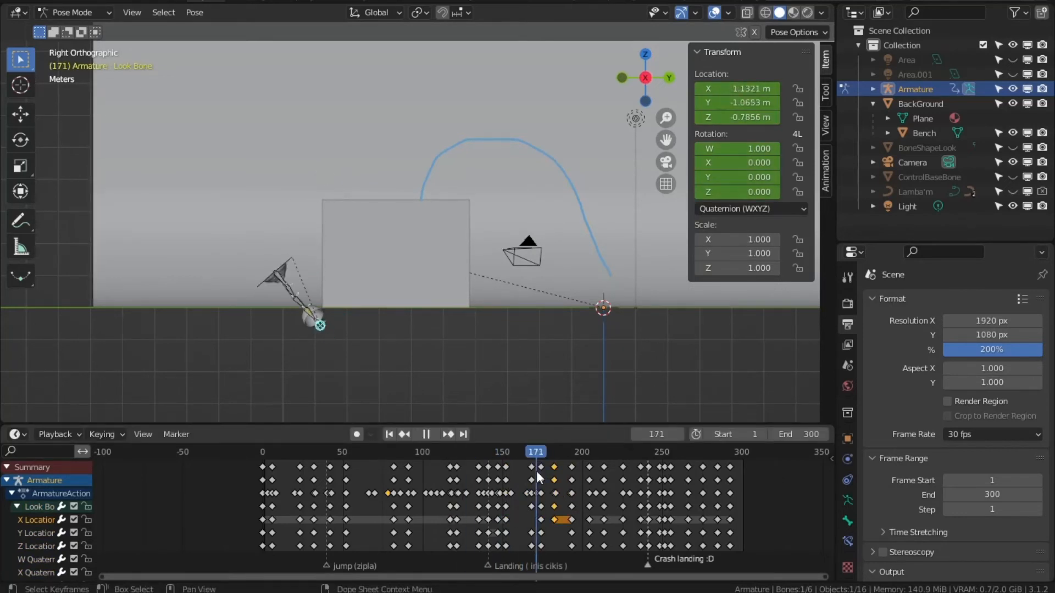
{"action": "left_click_drag", "start_coordinate": [541, 519], "coordinate": [570, 512]}
{"action": "left_click_drag", "start_coordinate": [477, 457], "coordinate": [534, 494]}
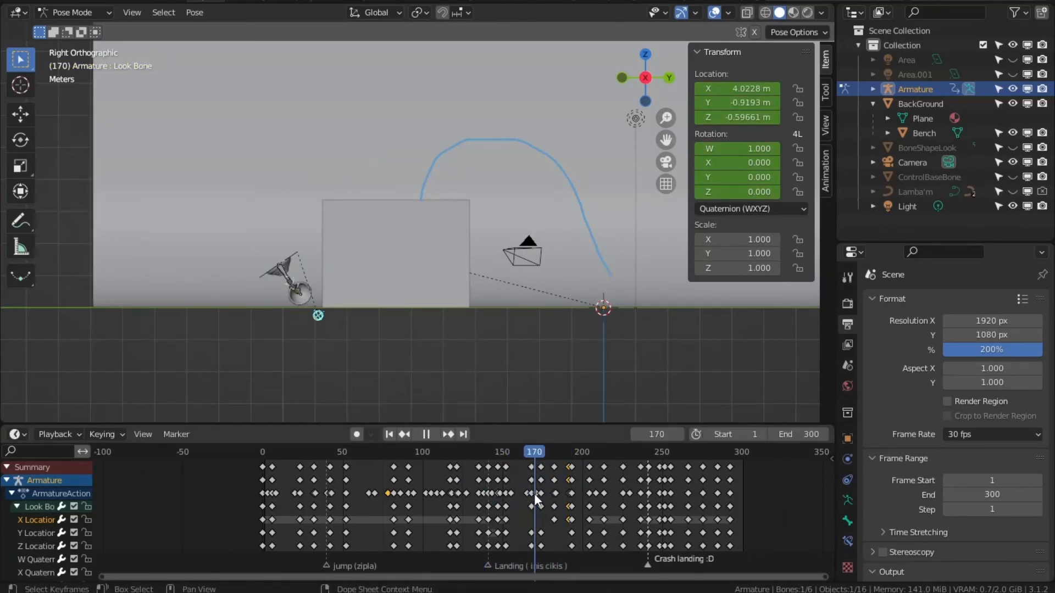
{"action": "left_click_drag", "start_coordinate": [540, 533], "coordinate": [563, 535]}
{"action": "left_click_drag", "start_coordinate": [545, 458], "coordinate": [746, 481]}
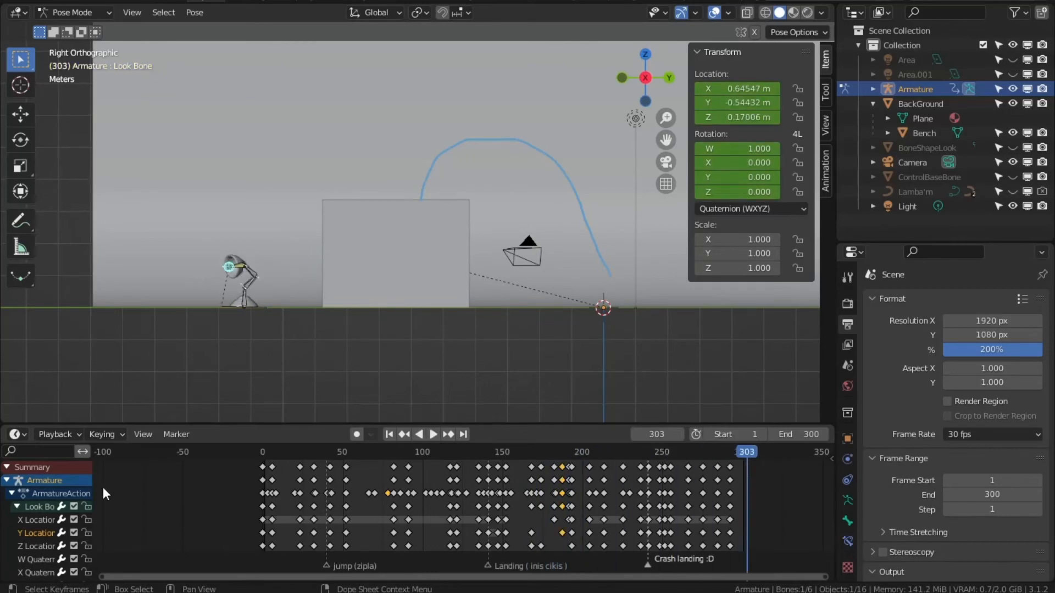
Collapse the Armature channels in the timeline and view the whole scene in Material Preview shading.
{"action": "left_click", "coordinate": [7, 480]}
{"action": "middle_click_drag", "start_coordinate": [423, 357], "coordinate": [549, 286]}
{"action": "left_click", "coordinate": [793, 12]}
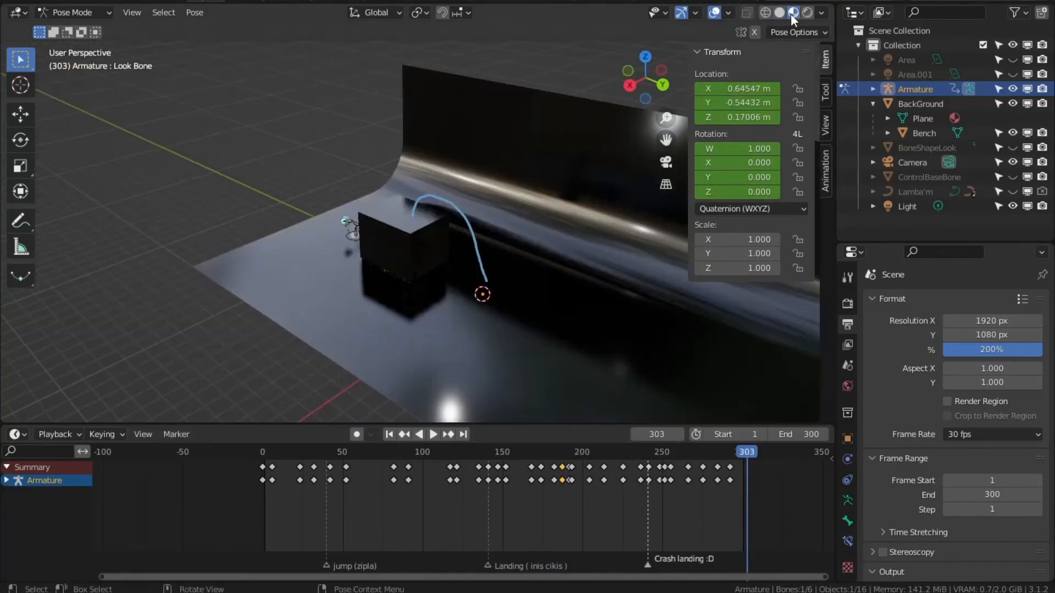
{"action": "left_click", "coordinate": [27, 230]}
{"action": "scroll", "coordinate": [341, 185], "scroll_direction": "up", "scroll_amount": 3}
{"action": "scroll", "coordinate": [451, 176], "scroll_direction": "down", "scroll_amount": 4}
{"action": "left_click", "coordinate": [22, 59]}
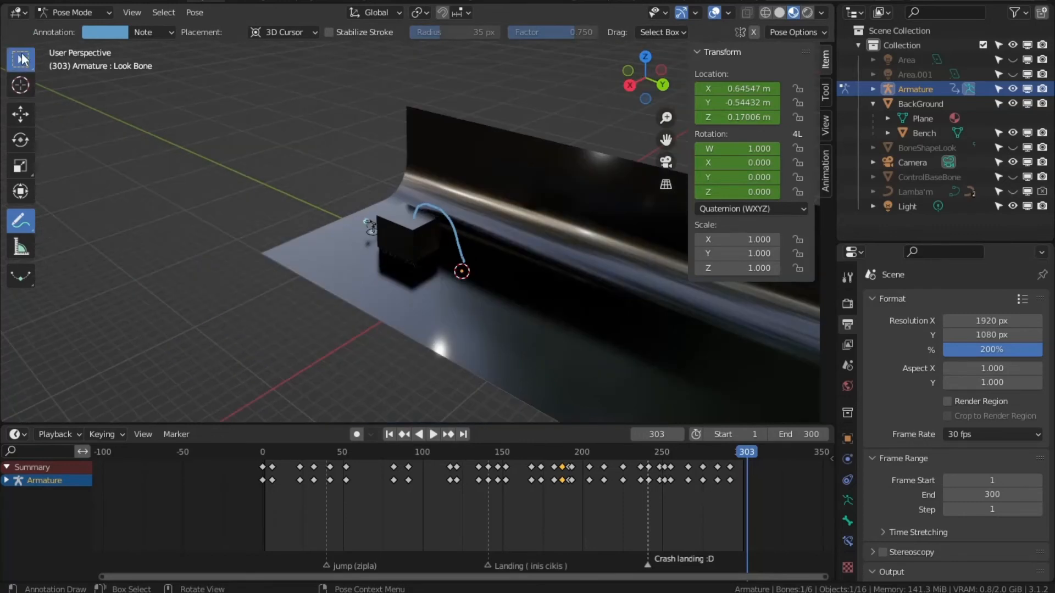
Deselect the bones, hide the viewport overlays and play the animation, reviewing the jump and fall from several angles.
{"action": "left_click", "coordinate": [466, 246]}
{"action": "scroll", "coordinate": [466, 247], "scroll_direction": "up", "scroll_amount": 2}
{"action": "left_click", "coordinate": [432, 436]}
{"action": "middle_click_drag", "start_coordinate": [554, 318], "coordinate": [489, 254]}
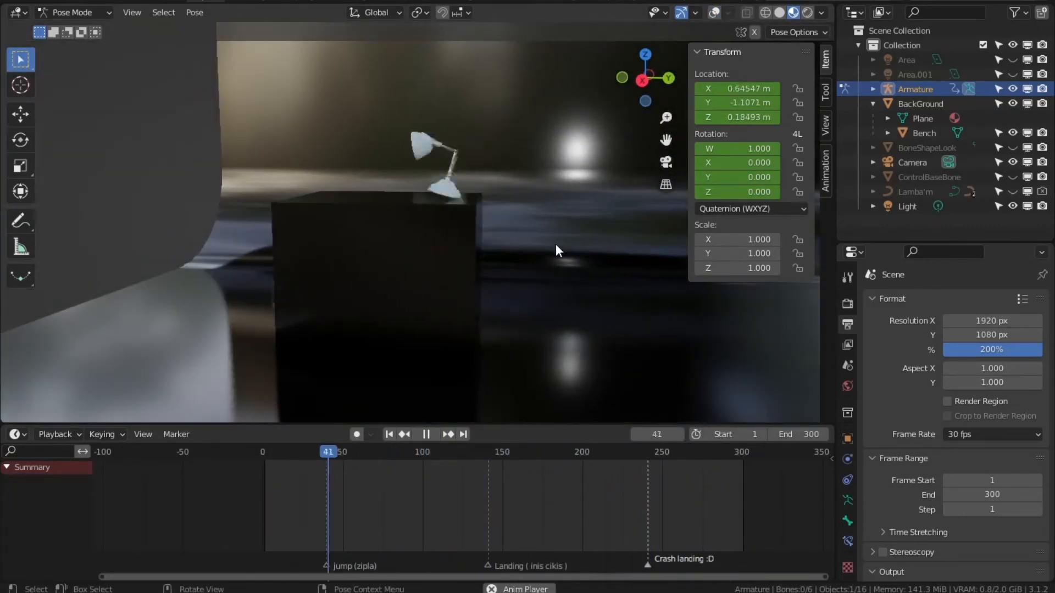
{"action": "middle_click_drag", "start_coordinate": [555, 243], "coordinate": [394, 314]}
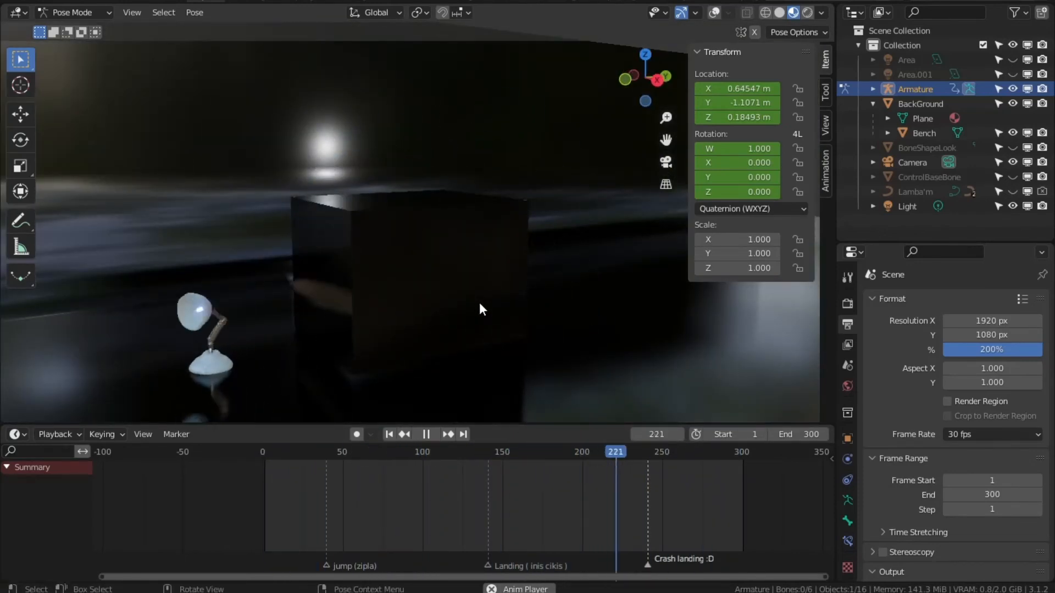
{"action": "middle_click_drag", "start_coordinate": [479, 302], "coordinate": [434, 296]}
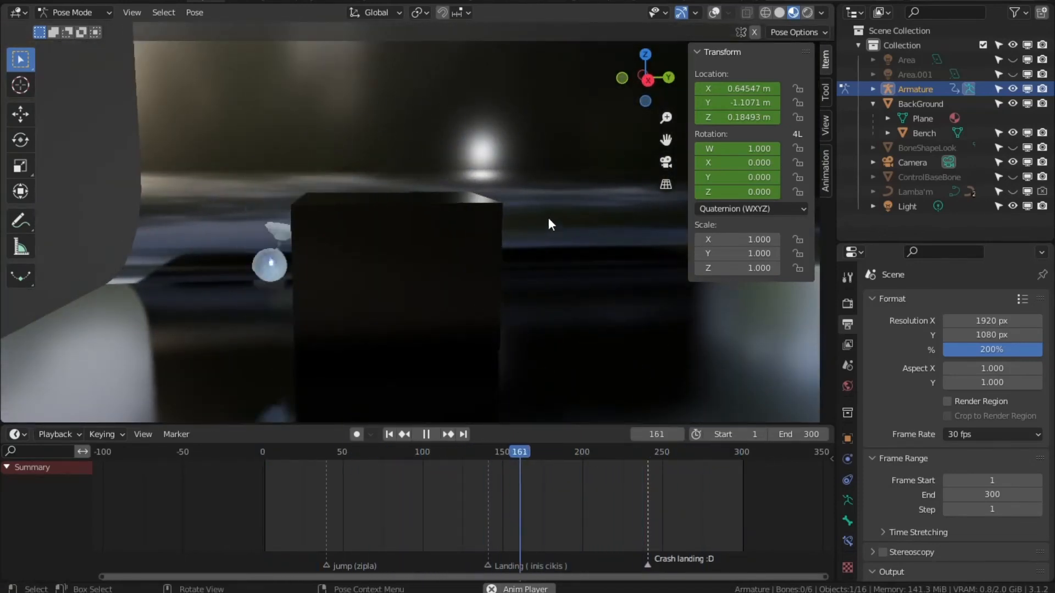
Switch to Rendered shading and unhide the Point light parented to the lamp's Ampul object.
{"action": "left_click", "coordinate": [807, 12]}
{"action": "left_click", "coordinate": [873, 89]}
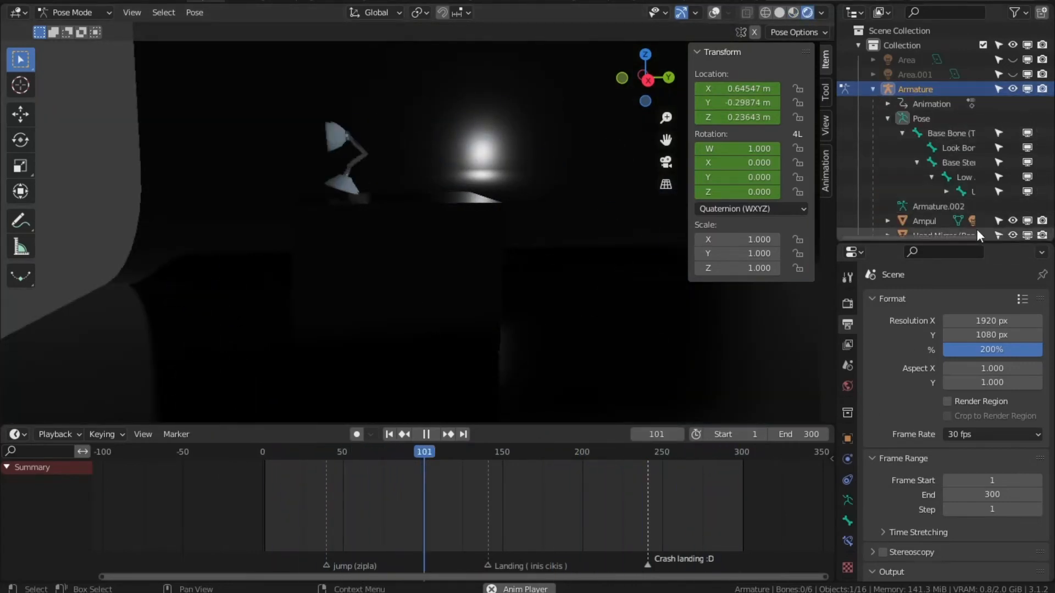
{"action": "scroll", "coordinate": [989, 225], "scroll_direction": "down", "scroll_amount": 1}
{"action": "left_click", "coordinate": [887, 192]}
{"action": "left_click", "coordinate": [1013, 221]}
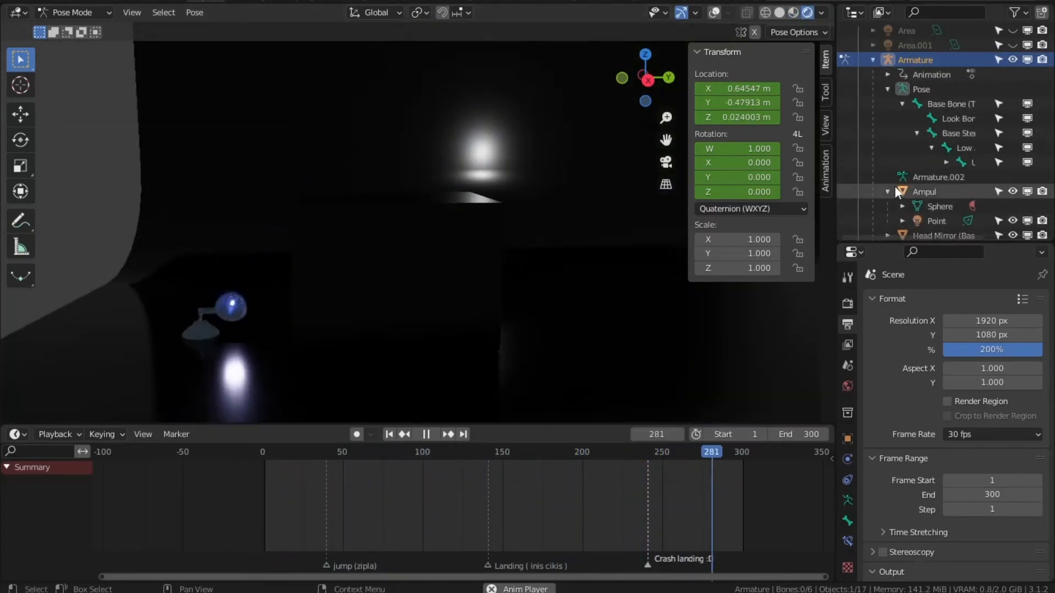
{"action": "left_click", "coordinate": [888, 89]}
{"action": "scroll", "coordinate": [341, 500], "scroll_direction": "down", "scroll_amount": 3}
Stop playback, set the scene's end frame to 534 and return to frame 0.
{"action": "key", "text": "space"}
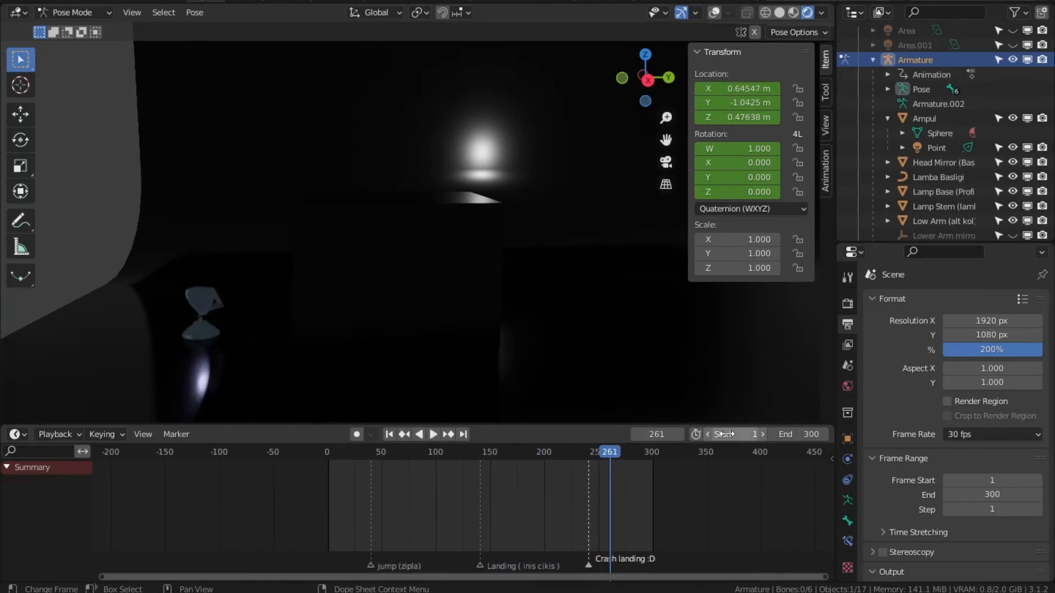
{"action": "left_click_drag", "start_coordinate": [798, 434], "coordinate": [927, 434]}
{"action": "left_click_drag", "start_coordinate": [610, 453], "coordinate": [328, 466]}
{"action": "scroll", "coordinate": [342, 497], "scroll_direction": "down", "scroll_amount": 6}
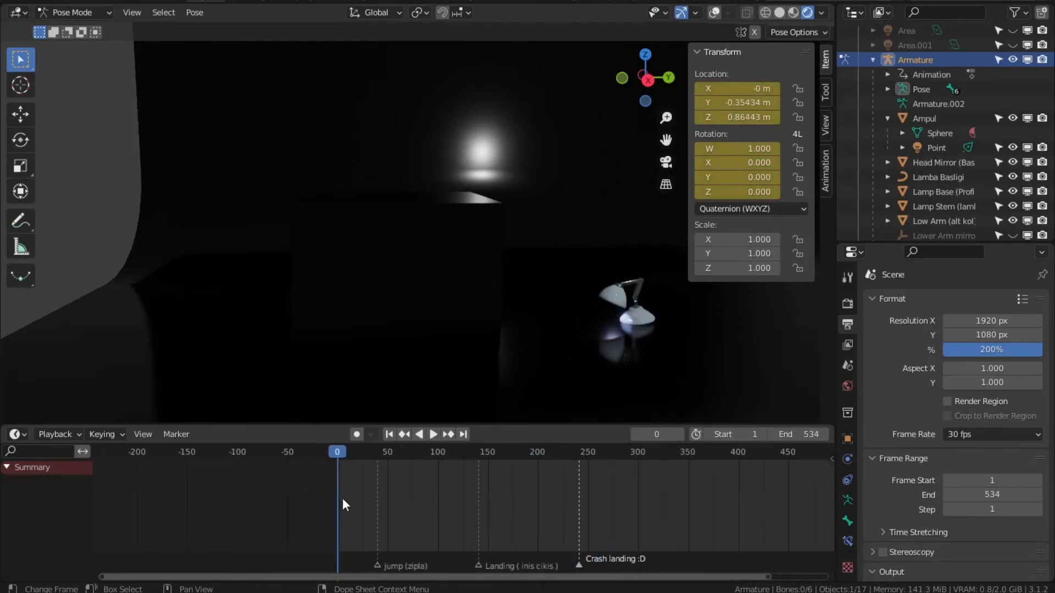
Select all bones to show their keyframes and spread those after the Crash landing marker across about frames 437 to 530.
{"action": "key", "text": "a"}
{"action": "scroll", "coordinate": [379, 490], "scroll_direction": "up", "scroll_amount": 3}
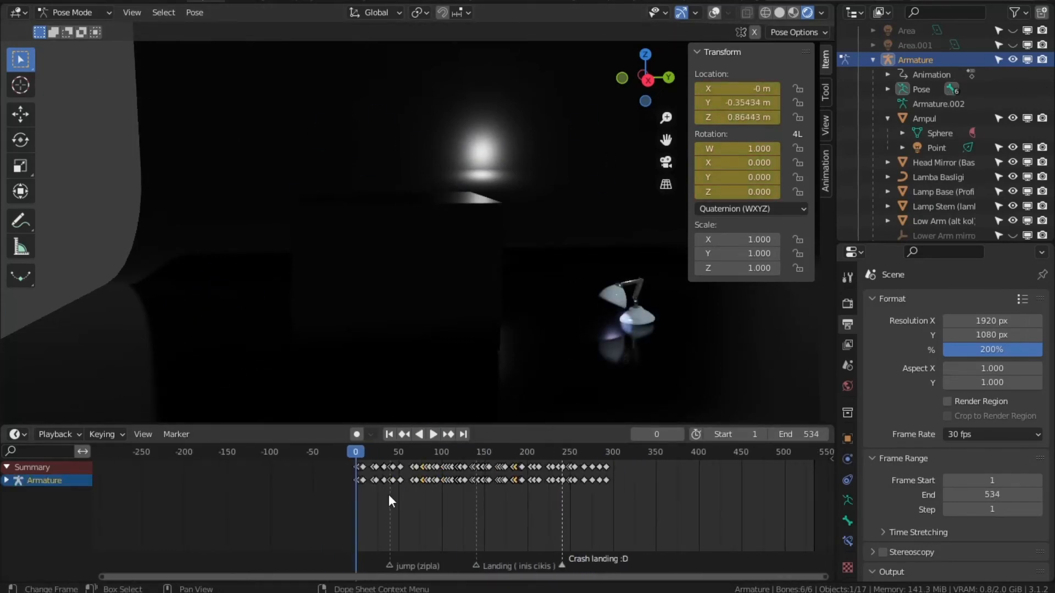
{"action": "left_click_drag", "start_coordinate": [642, 468], "coordinate": [343, 515]}
{"action": "scroll", "coordinate": [603, 495], "scroll_direction": "up", "scroll_amount": 4}
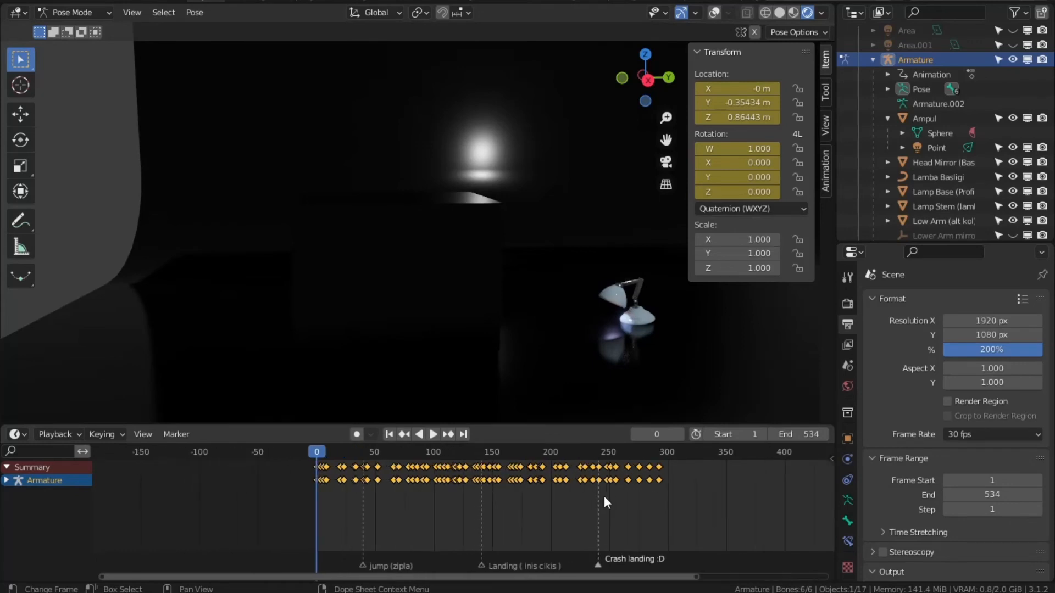
{"action": "scroll", "coordinate": [686, 495], "scroll_direction": "down", "scroll_amount": 6}
{"action": "scroll", "coordinate": [690, 494], "scroll_direction": "up", "scroll_amount": 2}
{"action": "left_click", "coordinate": [671, 490]}
{"action": "left_click_drag", "start_coordinate": [606, 453], "coordinate": [620, 481]}
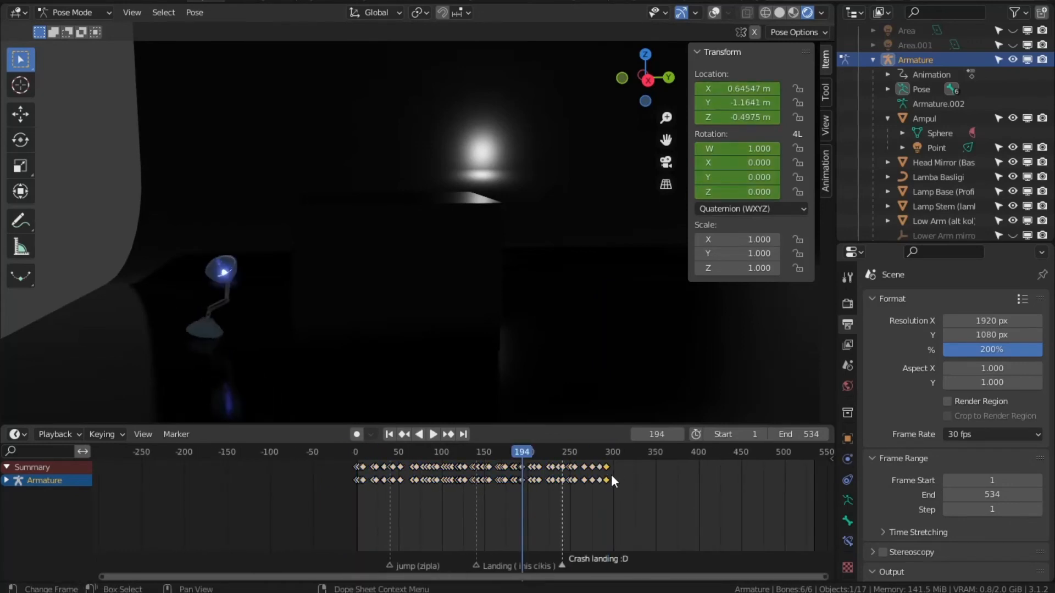
{"action": "key", "text": "g"}
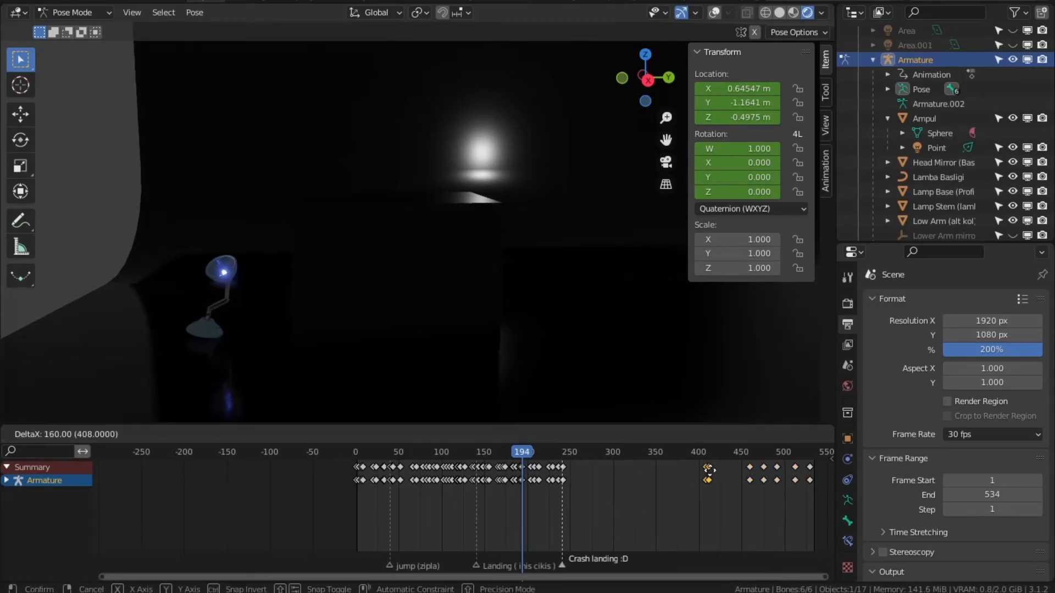
{"action": "left_click", "coordinate": [733, 474]}
Delay the keyframes just before the Crash landing marker to about frames 367, 380, 400 and 415.
{"action": "left_click_drag", "start_coordinate": [585, 494], "coordinate": [561, 464]}
{"action": "key", "text": "g"}
{"action": "left_click", "coordinate": [724, 473]}
{"action": "key", "text": "g"}
{"action": "left_click_drag", "start_coordinate": [584, 497], "coordinate": [551, 461]}
{"action": "left_click", "coordinate": [701, 467]}
{"action": "key", "text": "g"}
{"action": "left_click", "coordinate": [681, 468]}
{"action": "left_click_drag", "start_coordinate": [617, 496], "coordinate": [546, 463]}
{"action": "key", "text": "g"}
{"action": "left_click", "coordinate": [671, 468]}
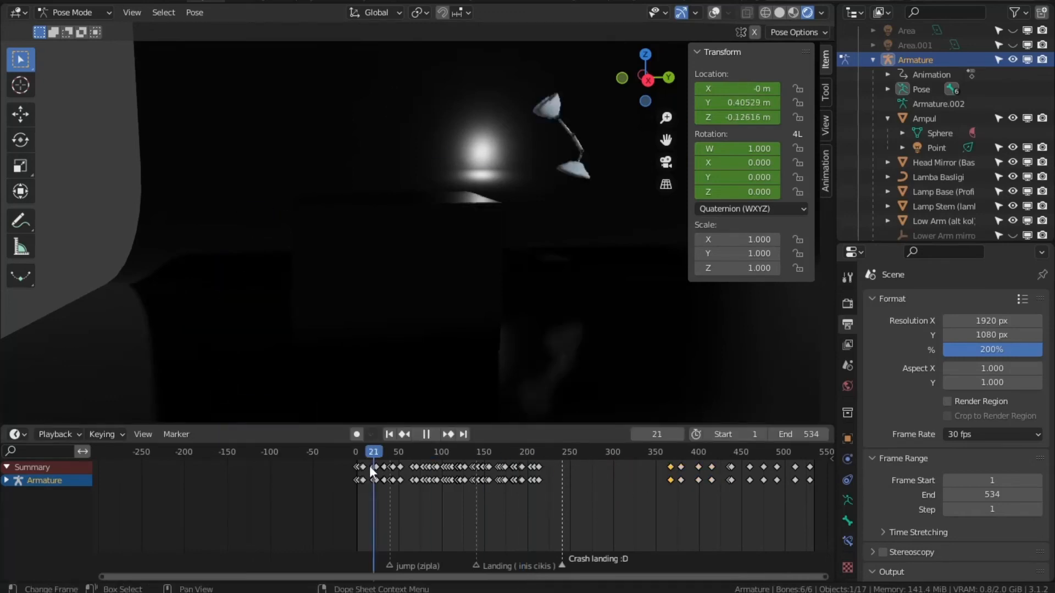
Play back the motion and delay the block of keyframes between about frames 130 and 215 to about 233–318.
{"action": "left_click_drag", "start_coordinate": [370, 467], "coordinate": [645, 467]}
{"action": "key", "text": "space"}
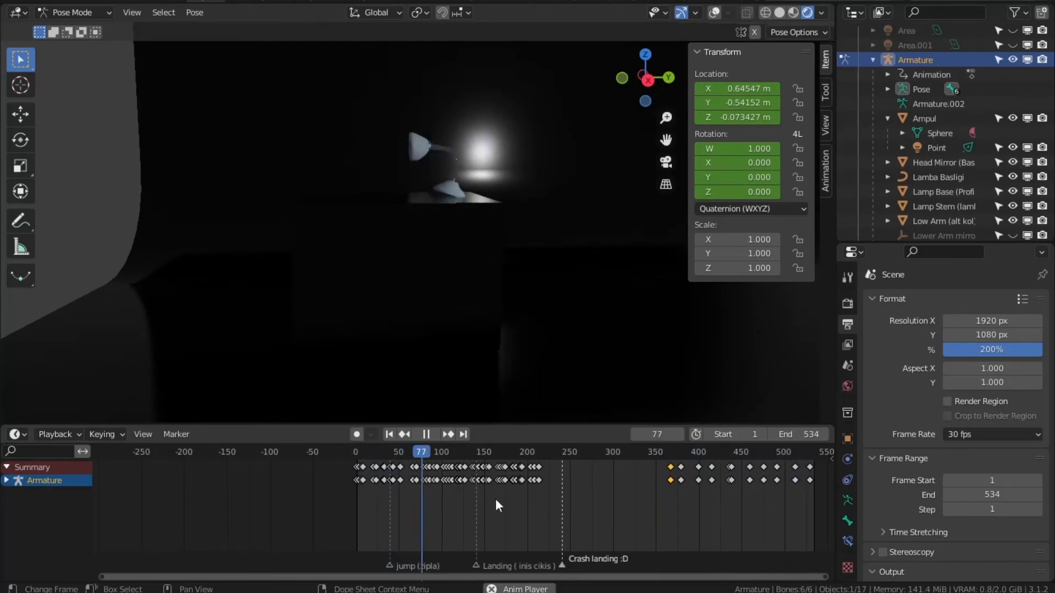
{"action": "scroll", "coordinate": [496, 501], "scroll_direction": "up", "scroll_amount": 10}
{"action": "scroll", "coordinate": [496, 501], "scroll_direction": "down", "scroll_amount": 4}
{"action": "left_click_drag", "start_coordinate": [634, 507], "coordinate": [462, 461]}
{"action": "key", "text": "g"}
{"action": "left_click", "coordinate": [607, 467]}
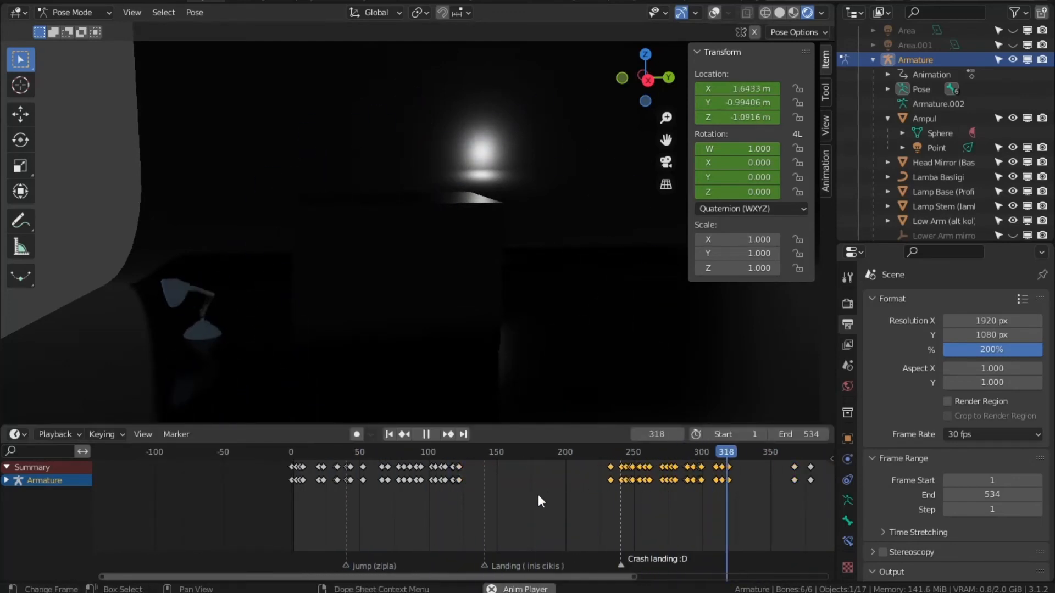
Delay the keyframes between about frames 65 and 123 to about 140–196, starting at the Landing marker.
{"action": "left_click_drag", "start_coordinate": [504, 508], "coordinate": [378, 463]}
{"action": "key", "text": "g"}
{"action": "left_click", "coordinate": [482, 470]}
Delay the keyframes around the jump marker so they span about frames 41 to 61.
{"action": "left_click_drag", "start_coordinate": [384, 502], "coordinate": [330, 458]}
{"action": "key", "text": "g"}
{"action": "left_click", "coordinate": [345, 473]}
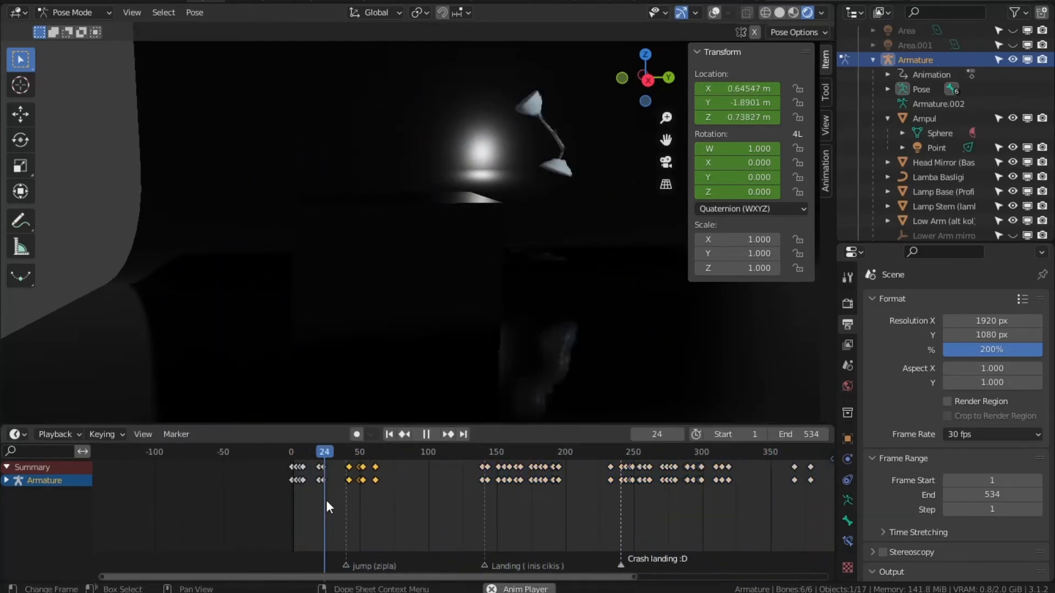
{"action": "scroll", "coordinate": [304, 501], "scroll_direction": "up", "scroll_amount": 10}
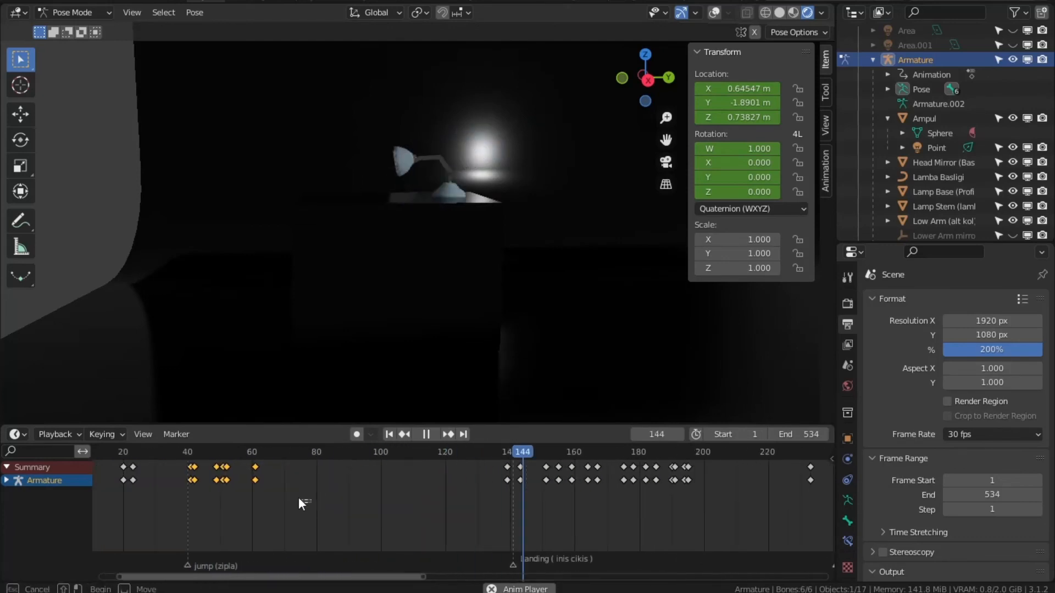
{"action": "key", "text": "g"}
{"action": "left_click", "coordinate": [231, 466]}
Spread out the bunched keyframes at the start of the animation, moving the one at frame 23 later.
{"action": "scroll", "coordinate": [215, 516], "scroll_direction": "down", "scroll_amount": 2}
{"action": "left_click_drag", "start_coordinate": [176, 518], "coordinate": [125, 462]}
{"action": "key", "text": "g"}
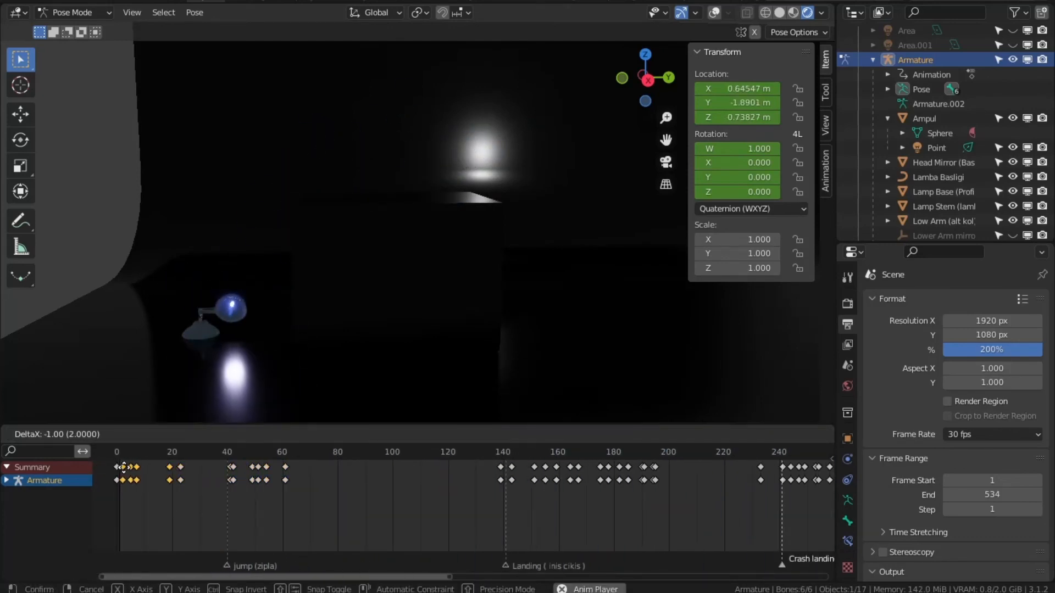
{"action": "left_click", "coordinate": [126, 468]}
{"action": "left_click_drag", "start_coordinate": [214, 493], "coordinate": [178, 462]}
{"action": "key", "text": "g"}
{"action": "left_click", "coordinate": [194, 476]}
{"action": "left_click_drag", "start_coordinate": [154, 500], "coordinate": [122, 461]}
{"action": "key", "text": "g"}
{"action": "left_click", "coordinate": [151, 469]}
{"action": "key", "text": "g"}
{"action": "left_click", "coordinate": [134, 467]}
{"action": "key", "text": "g"}
{"action": "left_click", "coordinate": [127, 458]}
Space the opening keyframes evenly at about frames 6, 12, 19, 25 and 32.
{"action": "scroll", "coordinate": [165, 494], "scroll_direction": "down", "scroll_amount": 2}
{"action": "left_click_drag", "start_coordinate": [241, 488], "coordinate": [182, 467]}
{"action": "key", "text": "g"}
{"action": "left_click", "coordinate": [223, 463]}
{"action": "key", "text": "g"}
{"action": "left_click", "coordinate": [208, 467]}
{"action": "key", "text": "g"}
{"action": "left_click", "coordinate": [193, 467]}
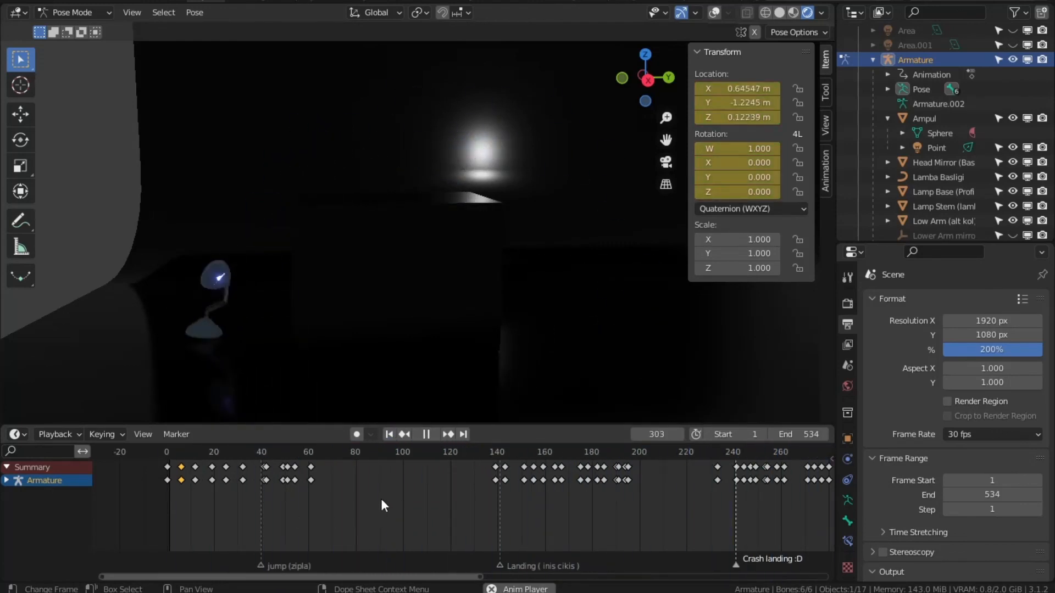
Delay the last keyframes of the landing block to about frames 192, 200 and 208.
{"action": "scroll", "coordinate": [347, 508], "scroll_direction": "down", "scroll_amount": 3}
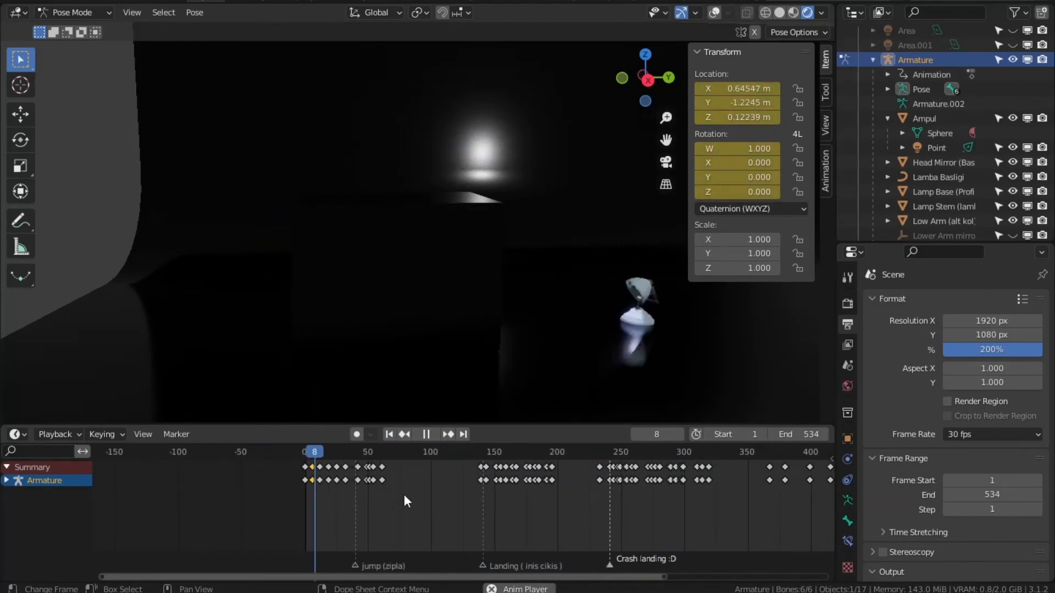
{"action": "left_click_drag", "start_coordinate": [558, 491], "coordinate": [543, 458]}
{"action": "key", "text": "g"}
{"action": "left_click", "coordinate": [572, 483]}
{"action": "key", "text": "g"}
{"action": "left_click", "coordinate": [551, 498]}
{"action": "scroll", "coordinate": [593, 491], "scroll_direction": "down", "scroll_amount": 3}
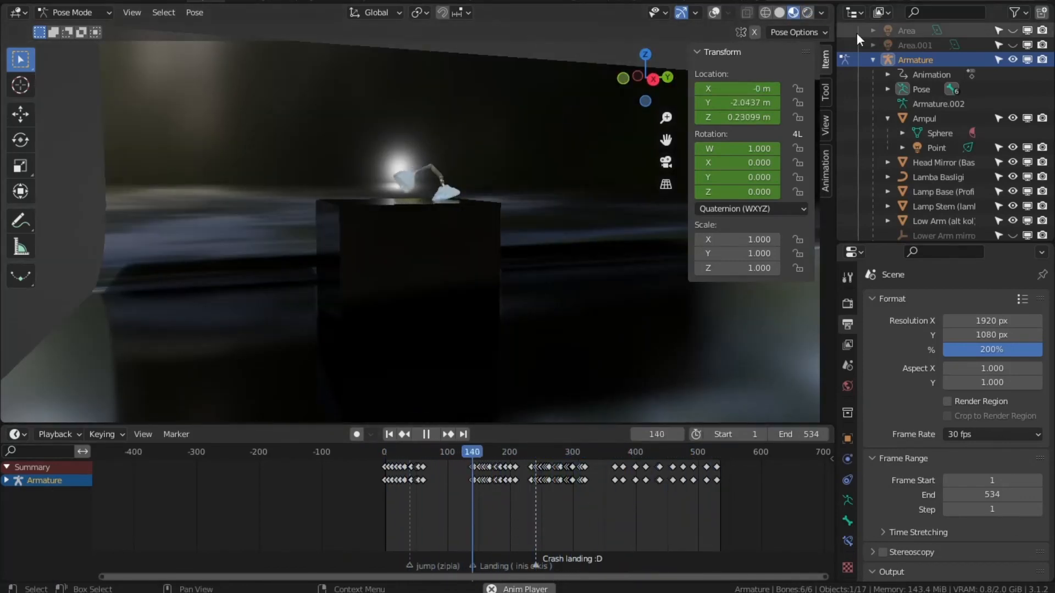
Set the Material Preview world opacity to 0.861, hide the BackGround object and collapse the Armature hierarchy.
{"action": "left_click", "coordinate": [821, 12]}
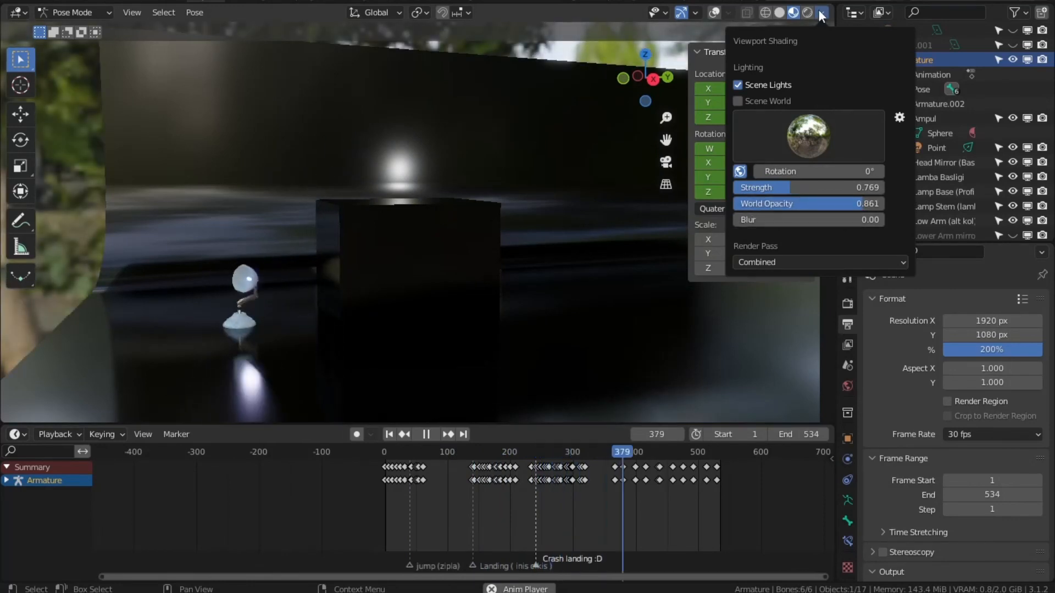
{"action": "middle_click_drag", "start_coordinate": [923, 187], "coordinate": [910, 186]}
{"action": "left_click", "coordinate": [860, 60]}
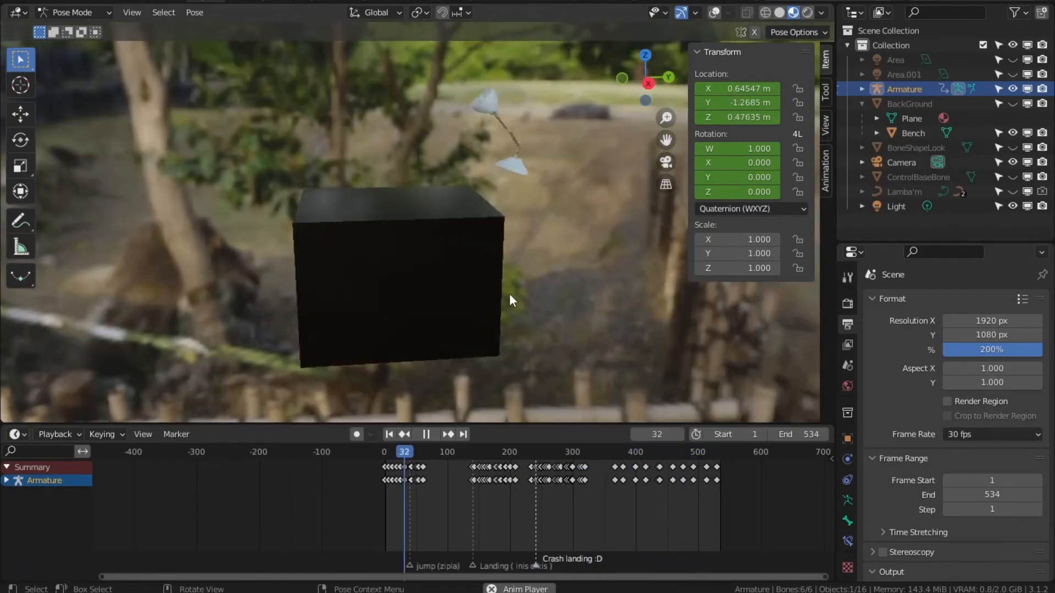
Try the bedroom interior HDRI as the Material Preview environment with the armature in Object Mode.
{"action": "left_click", "coordinate": [497, 1]}
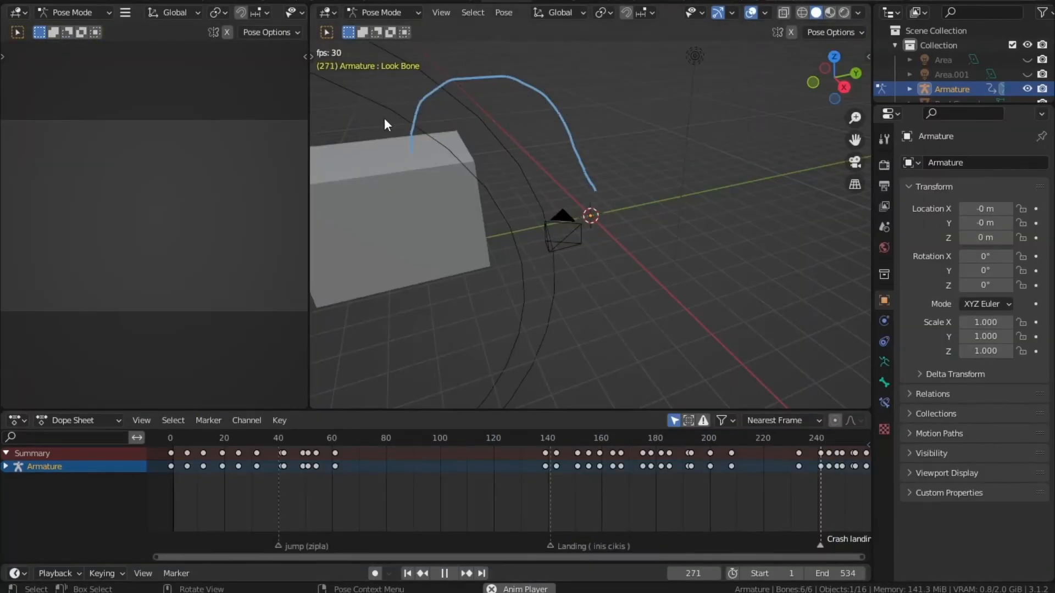
{"action": "left_click", "coordinate": [214, 2]}
{"action": "left_click", "coordinate": [821, 13]}
{"action": "left_click", "coordinate": [808, 136]}
{"action": "left_click", "coordinate": [691, 185]}
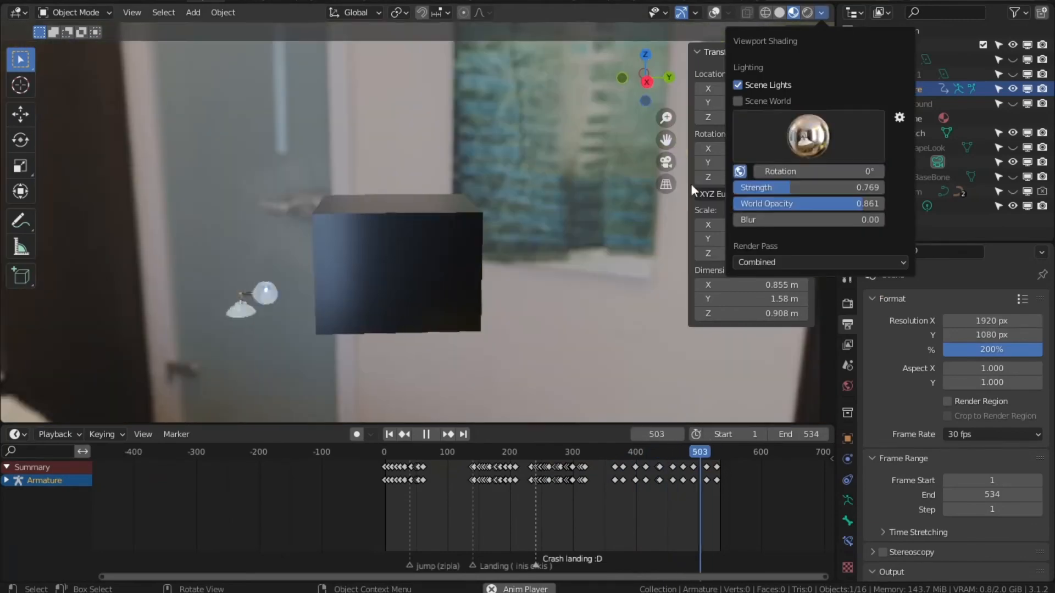
Try the dark studio HDRI as the preview environment and look at the lamp on the box.
{"action": "mouse_move", "coordinate": [691, 183]}
{"action": "middle_mouse_down"}
{"action": "mouse_move", "coordinate": [407, 231]}
{"action": "mouse_move", "coordinate": [799, 236]}
{"action": "mouse_move", "coordinate": [472, 233]}
{"action": "mouse_move", "coordinate": [489, 250]}
{"action": "mouse_move", "coordinate": [457, 275]}
{"action": "middle_mouse_up"}
{"action": "left_click", "coordinate": [822, 12]}
{"action": "left_click", "coordinate": [808, 136]}
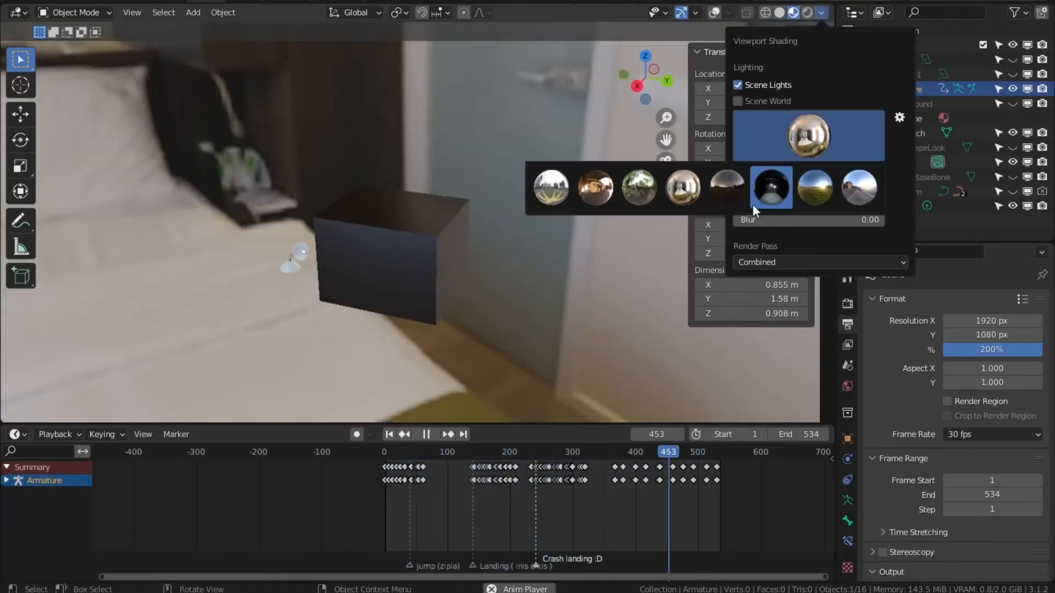
{"action": "left_click", "coordinate": [774, 189]}
{"action": "scroll", "coordinate": [530, 247], "scroll_direction": "up", "scroll_amount": 5}
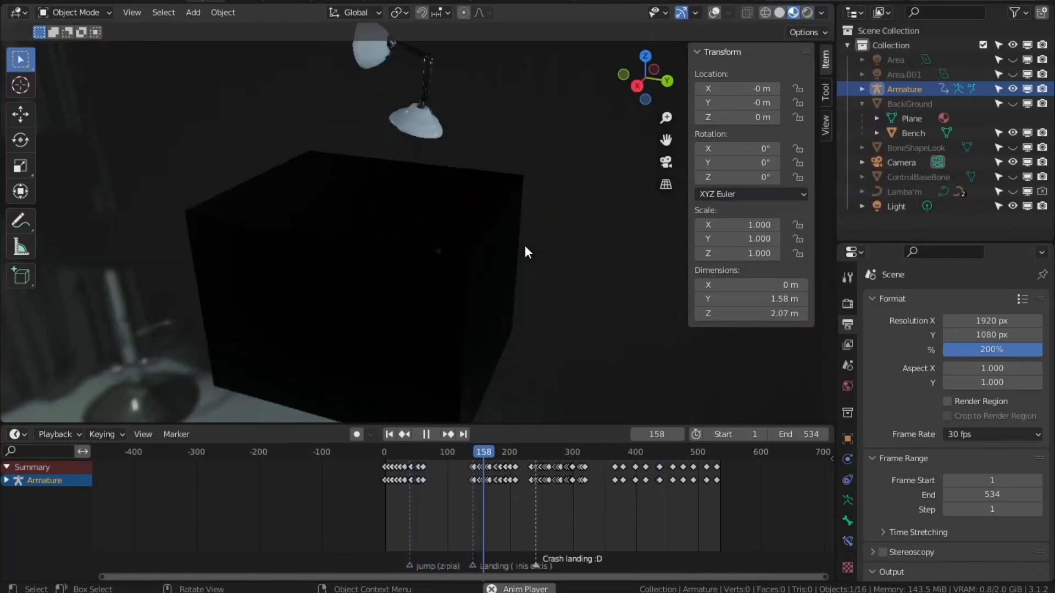
Try the grassy field HDRI as the preview environment and view the box from the side.
{"action": "scroll", "coordinate": [526, 246], "scroll_direction": "down", "scroll_amount": 1}
{"action": "left_click", "coordinate": [821, 13]}
{"action": "left_click", "coordinate": [808, 136]}
{"action": "left_click", "coordinate": [808, 189]}
{"action": "scroll", "coordinate": [588, 286], "scroll_direction": "down", "scroll_amount": 4}
{"action": "mouse_move", "coordinate": [581, 290]}
{"action": "middle_mouse_down"}
{"action": "mouse_move", "coordinate": [608, 284]}
{"action": "mouse_move", "coordinate": [481, 280]}
{"action": "middle_mouse_up"}
{"action": "scroll", "coordinate": [482, 280], "scroll_direction": "up", "scroll_amount": 4}
{"action": "scroll", "coordinate": [481, 280], "scroll_direction": "down", "scroll_amount": 2}
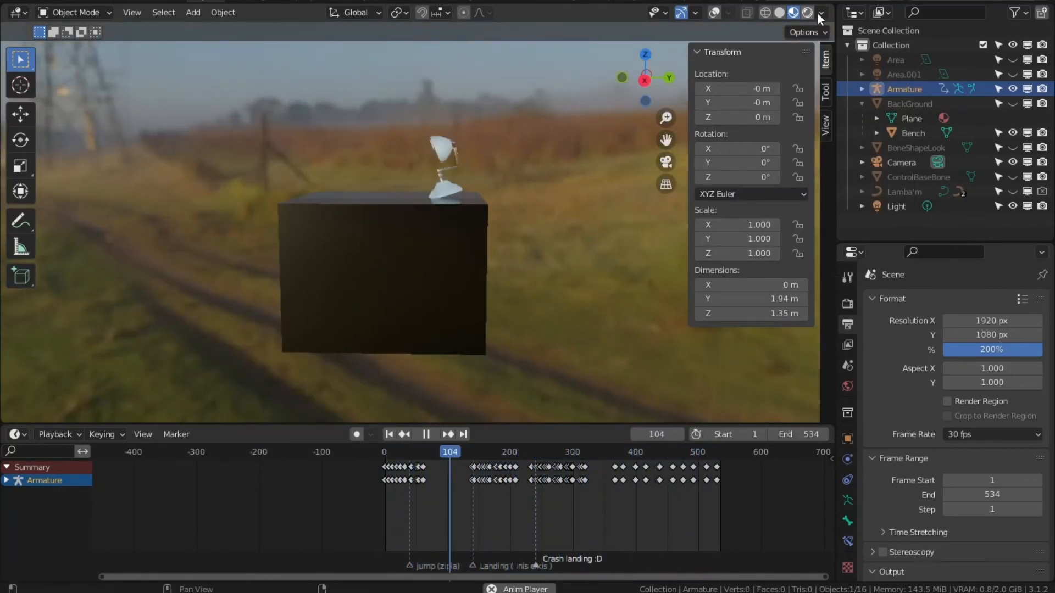
Set the preview environment to the HDRI of a paved square with buildings and frame the box against it.
{"action": "left_click", "coordinate": [821, 13]}
{"action": "left_click", "coordinate": [808, 136]}
{"action": "left_click", "coordinate": [856, 191]}
{"action": "scroll", "coordinate": [541, 265], "scroll_direction": "down", "scroll_amount": 2}
{"action": "mouse_move", "coordinate": [541, 266]}
{"action": "middle_mouse_down"}
{"action": "mouse_move", "coordinate": [523, 276]}
{"action": "mouse_move", "coordinate": [538, 268]}
{"action": "middle_mouse_up"}
{"action": "scroll", "coordinate": [538, 268], "scroll_direction": "up", "scroll_amount": 2}
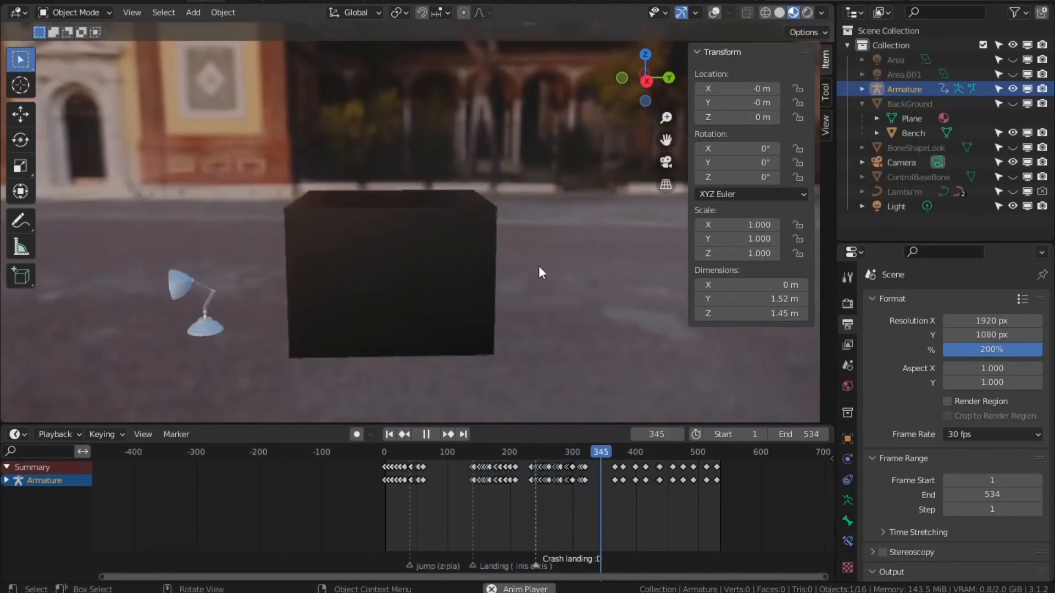
{"action": "middle_click_drag", "start_coordinate": [590, 327], "coordinate": [576, 330]}
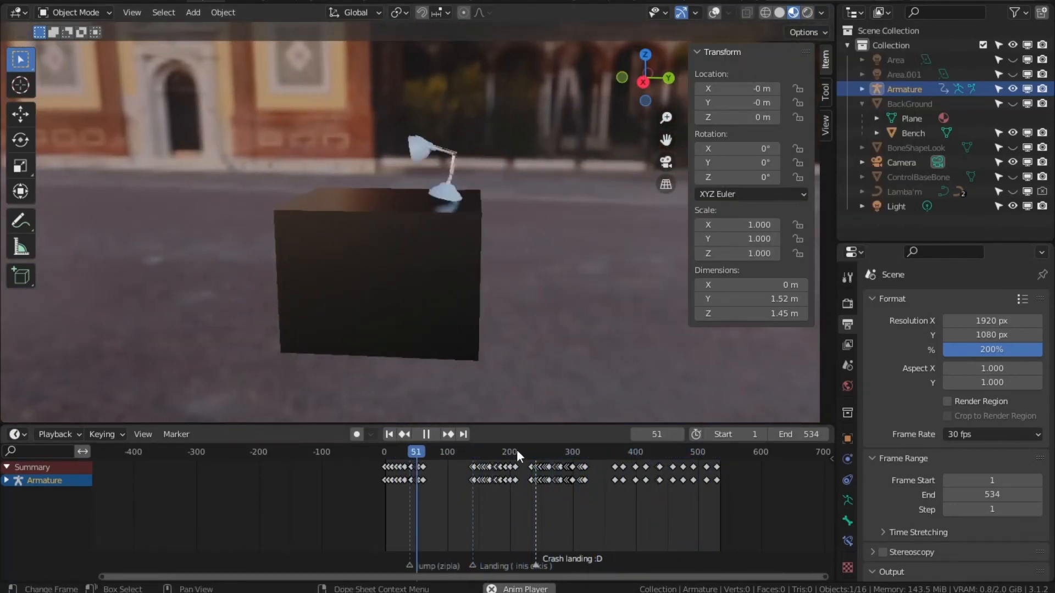